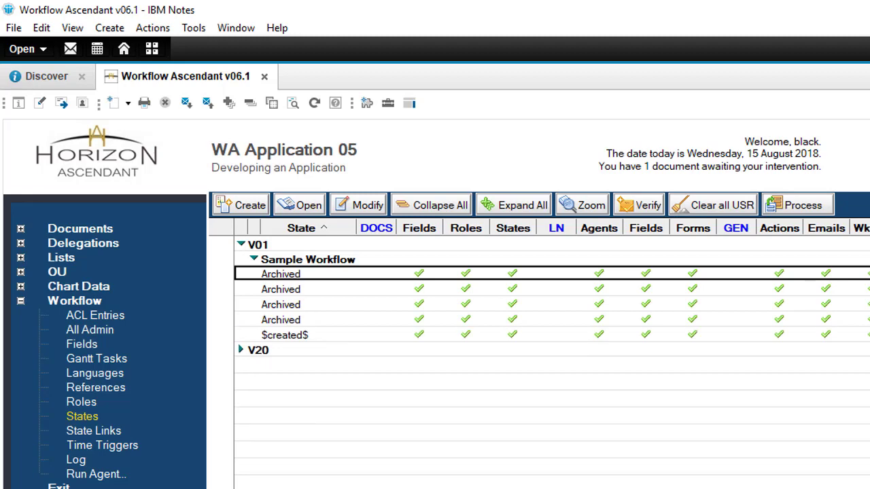
Rename one of the duplicate Archived states under Sample Workflow as Rejected and save it.
{"action": "left_click", "coordinate": [364, 204]}
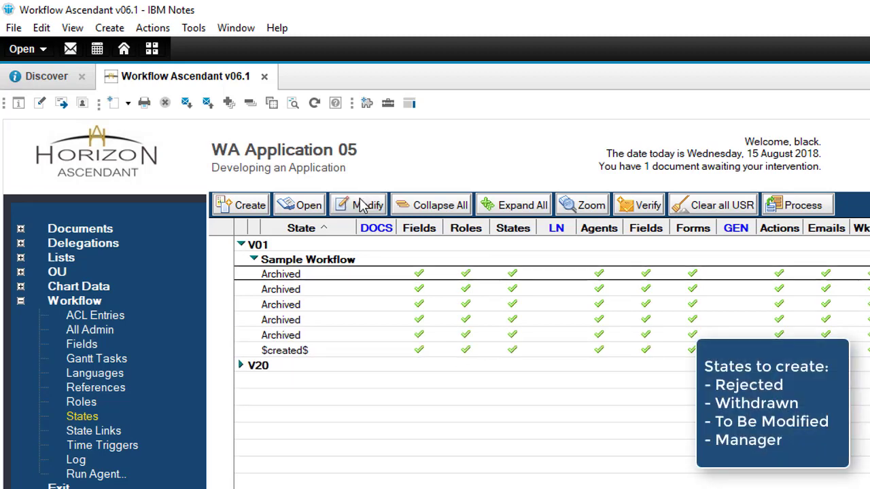
{"action": "double_click", "coordinate": [503, 196]}
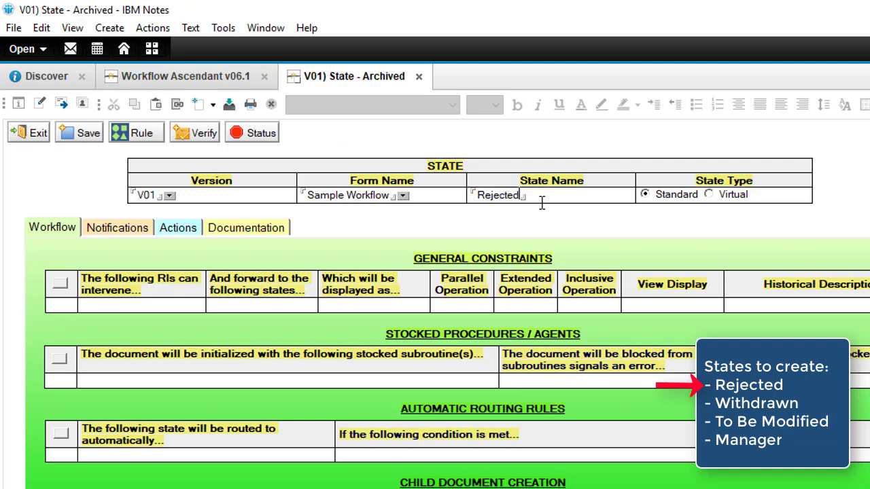
{"action": "key", "text": "Escape"}
{"action": "key", "text": "Return"}
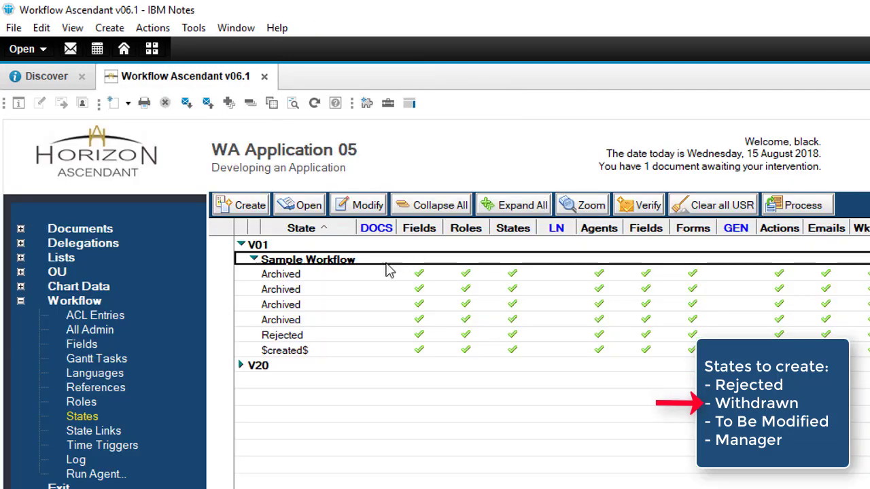
Rename another duplicate Archived state under Sample Workflow as Withdrawn and save it.
{"action": "double_click", "coordinate": [389, 273]}
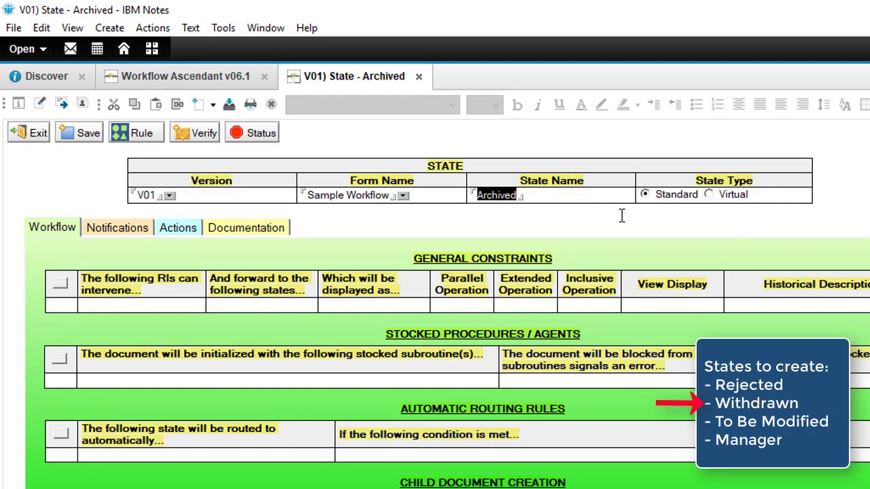
{"action": "type", "text": "Withdrawn"}
{"action": "key", "text": "Escape"}
{"action": "key", "text": "Return"}
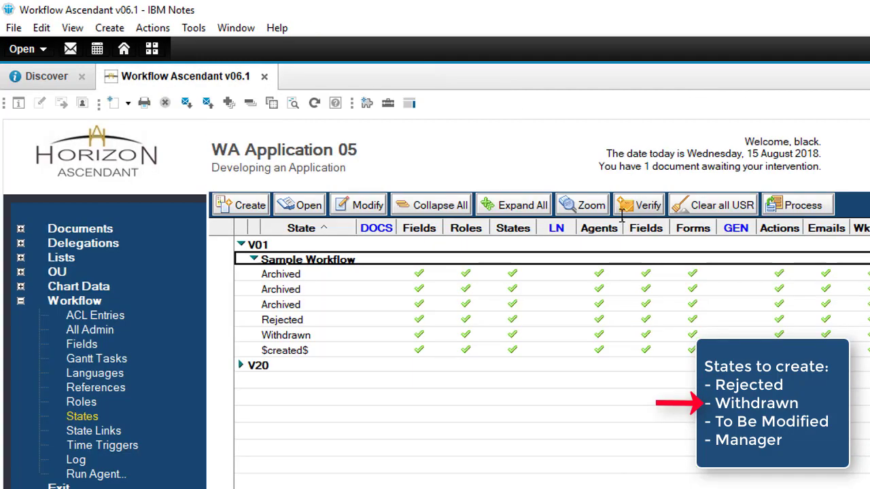
Change the name of a further duplicate Archived state to To Be Modified and save it.
{"action": "double_click", "coordinate": [281, 271]}
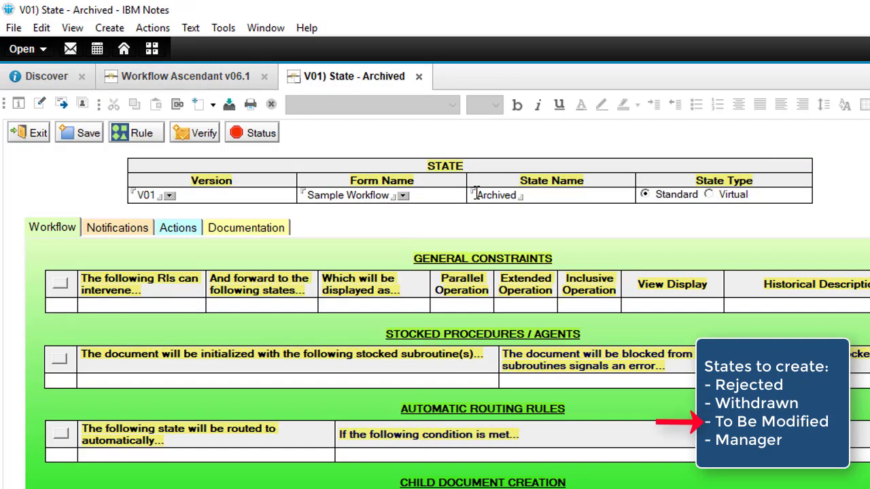
{"action": "double_click", "coordinate": [567, 195]}
{"action": "type", "text": "To Be Modified"}
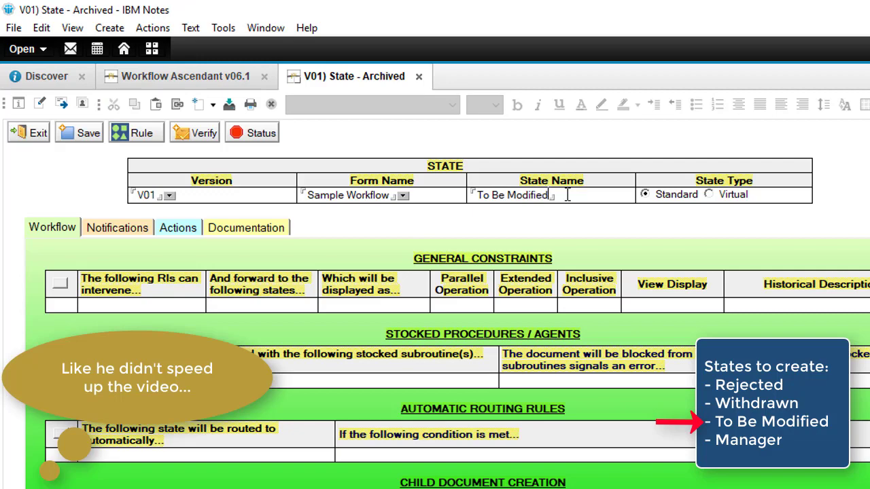
{"action": "key", "text": "Escape"}
{"action": "key", "text": "Return"}
Rename the last spare Archived copy as Manager and save it, keeping one Archived state.
{"action": "left_click", "coordinate": [379, 287]}
{"action": "left_click", "coordinate": [366, 205]}
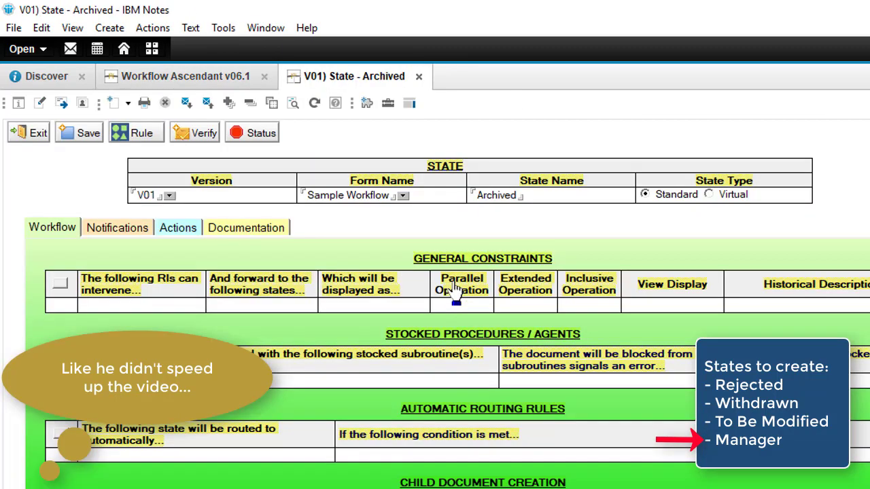
{"action": "double_click", "coordinate": [488, 195]}
{"action": "type", "text": "Manager"}
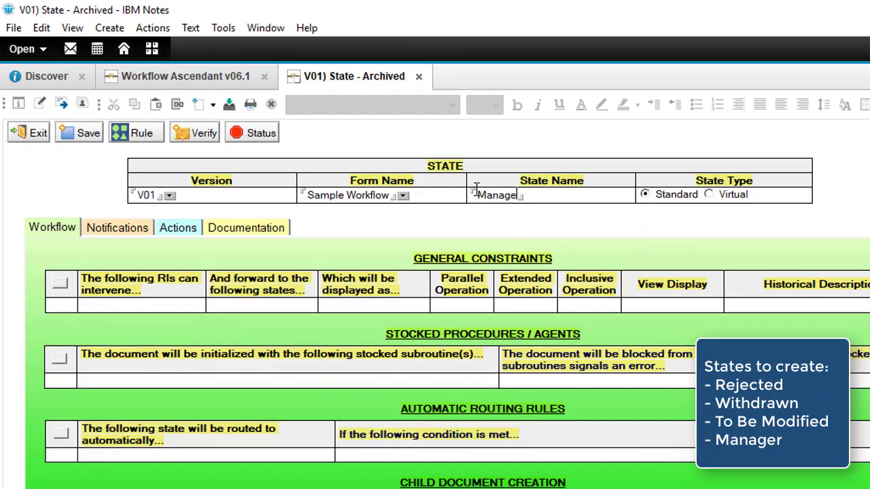
{"action": "key", "text": "Escape"}
{"action": "key", "text": "Return"}
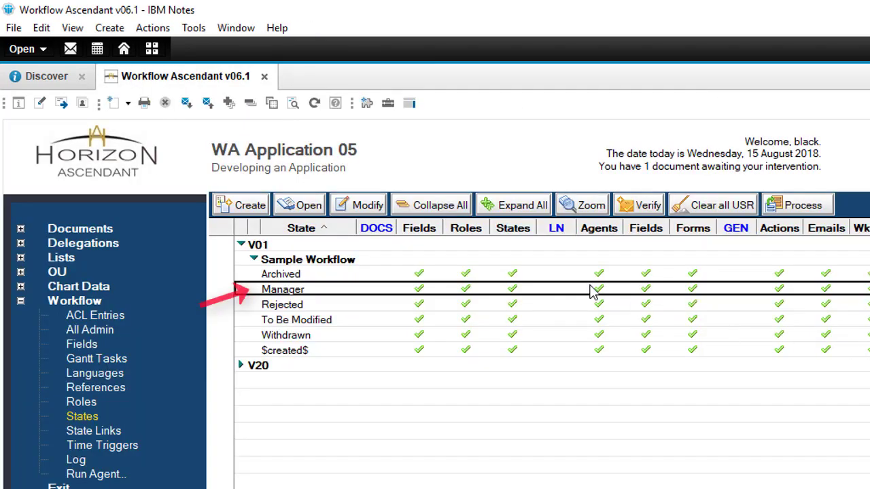
Open the Manager state for editing and add three manual rules to it.
{"action": "left_click", "coordinate": [360, 207]}
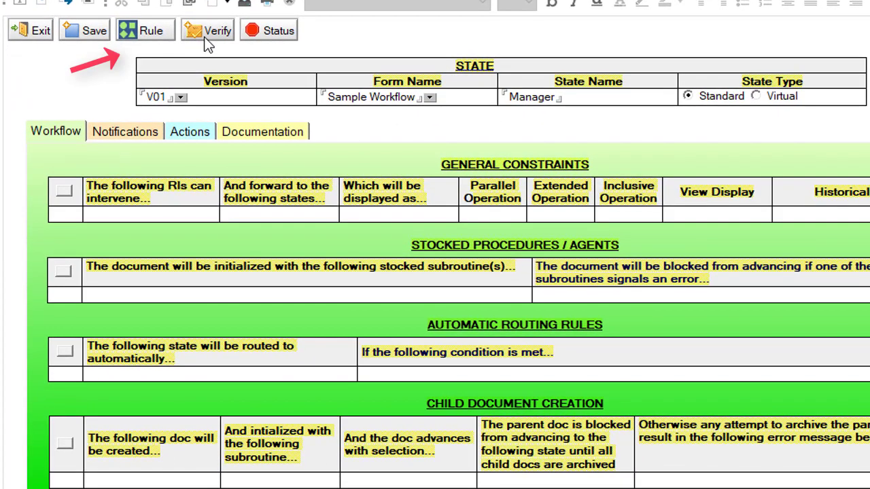
{"action": "left_click", "coordinate": [152, 31]}
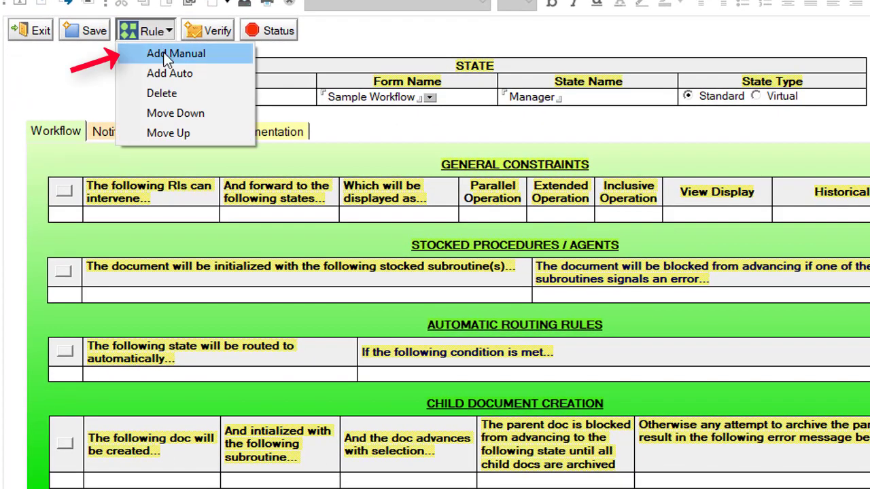
{"action": "left_click", "coordinate": [165, 53]}
{"action": "left_click", "coordinate": [163, 34]}
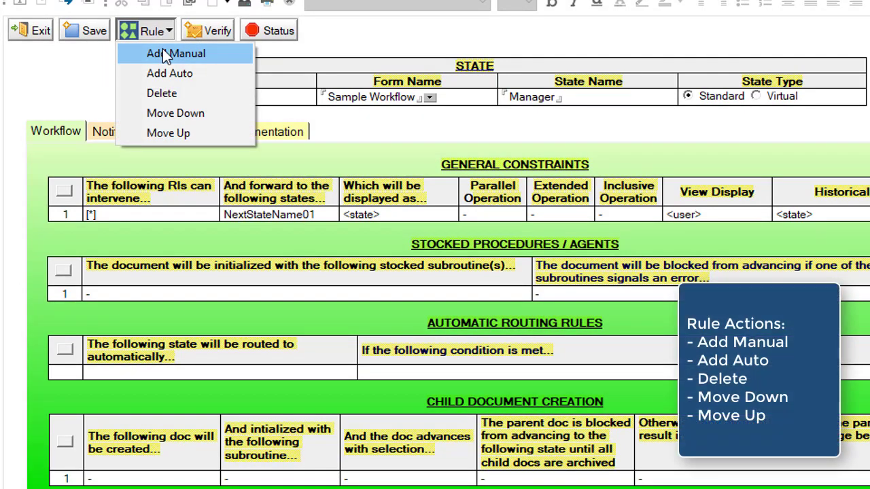
{"action": "left_click", "coordinate": [156, 54]}
{"action": "left_click", "coordinate": [162, 33]}
{"action": "left_click", "coordinate": [165, 55]}
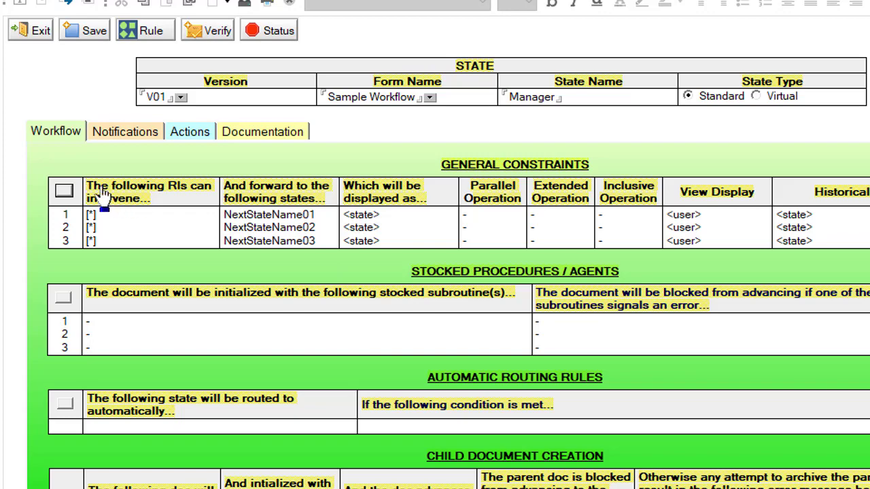
Set rule 1 to the Field constraint Manager with the existing state To Be Modified as its next state.
{"action": "left_click", "coordinate": [64, 191]}
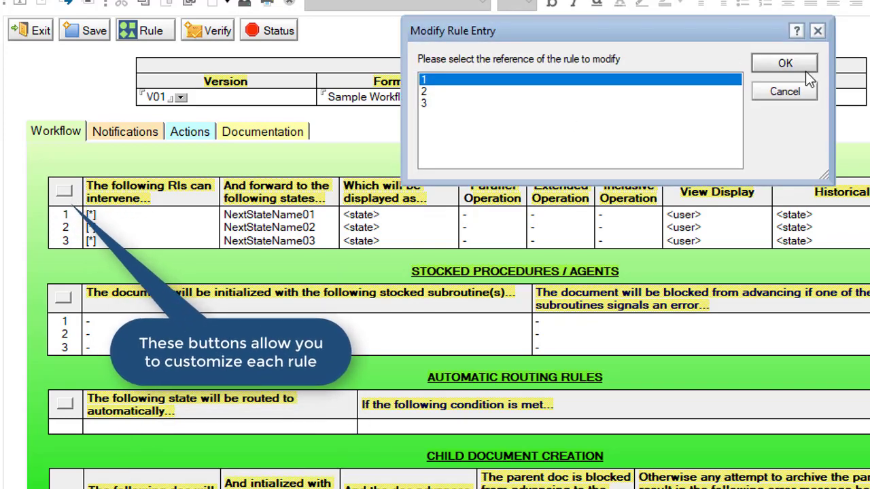
{"action": "left_click", "coordinate": [836, 61]}
{"action": "left_click", "coordinate": [596, 82]}
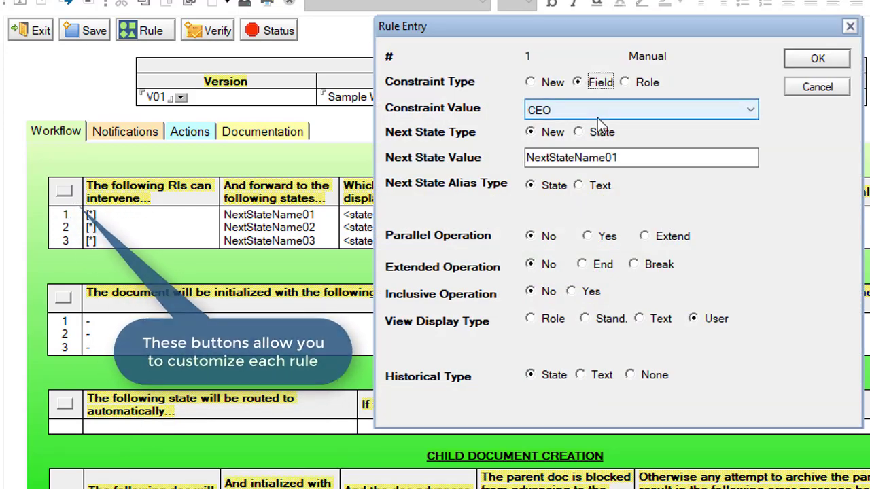
{"action": "left_click", "coordinate": [598, 116]}
{"action": "left_click", "coordinate": [601, 155]}
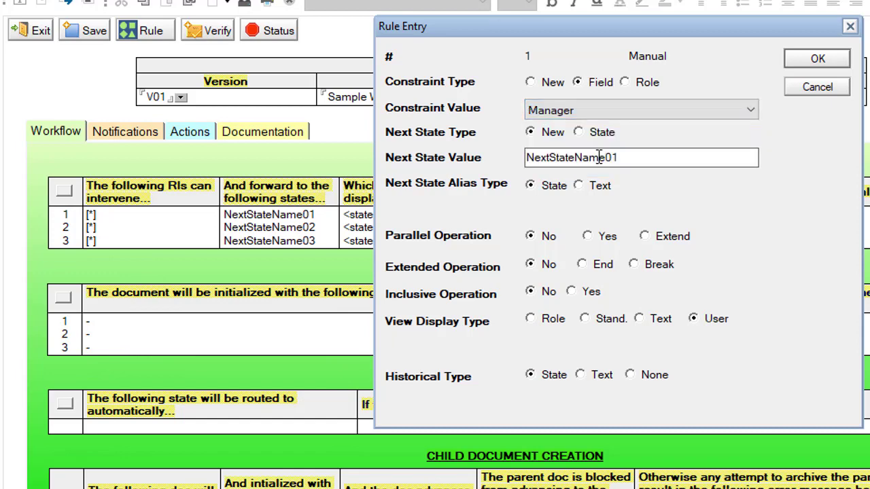
{"action": "left_click", "coordinate": [607, 136]}
{"action": "left_click", "coordinate": [606, 159]}
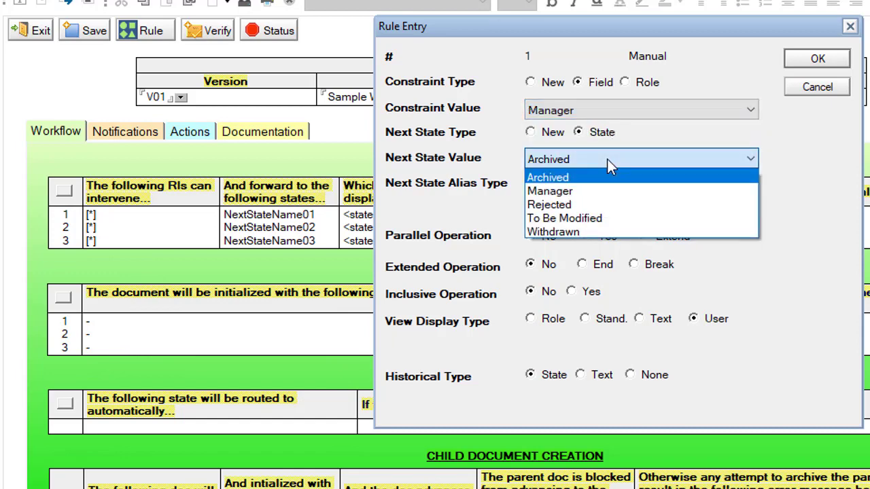
{"action": "left_click", "coordinate": [612, 218]}
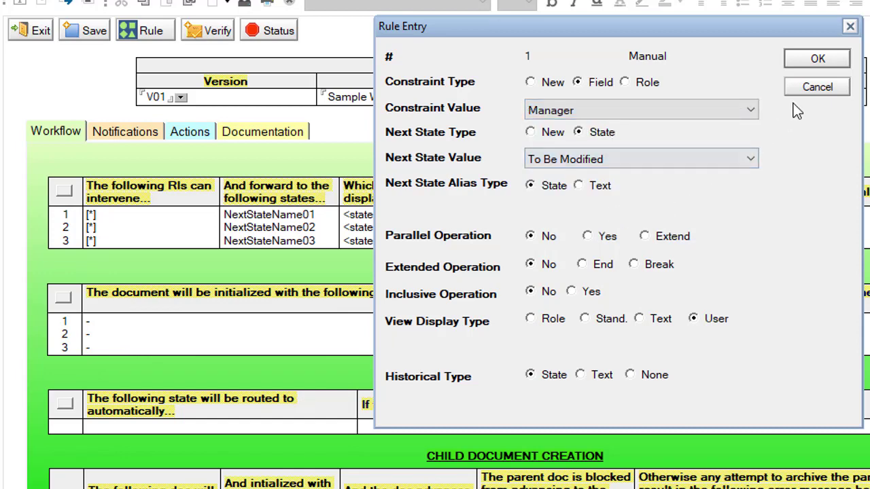
{"action": "left_click", "coordinate": [815, 61]}
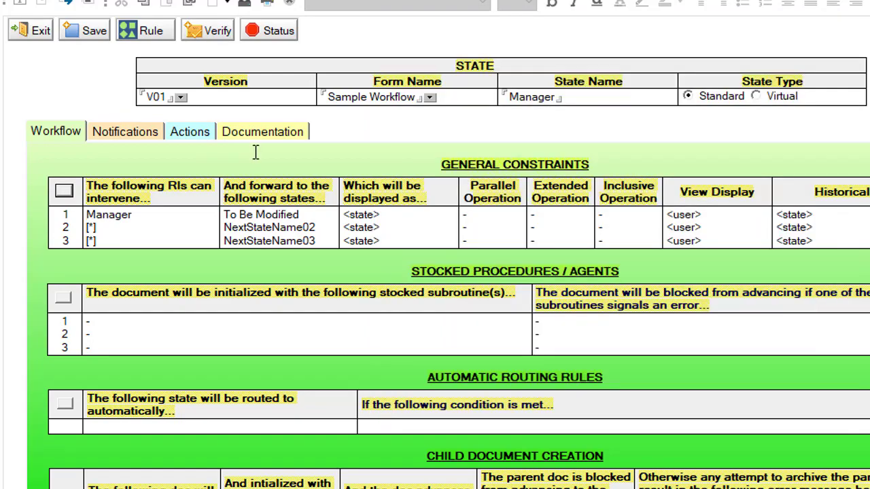
Set rule 2 to the Field constraint Manager with the existing state Rejected as its next state.
{"action": "left_click", "coordinate": [62, 192]}
{"action": "double_click", "coordinate": [443, 92]}
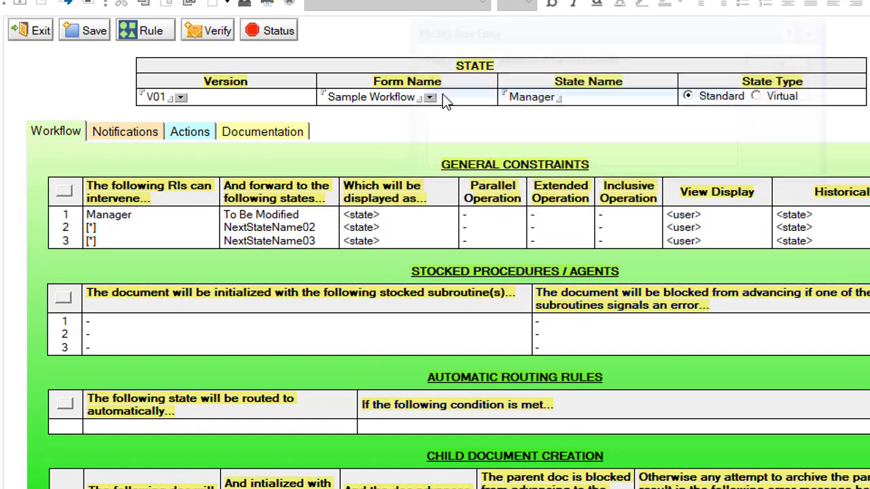
{"action": "left_click", "coordinate": [600, 84]}
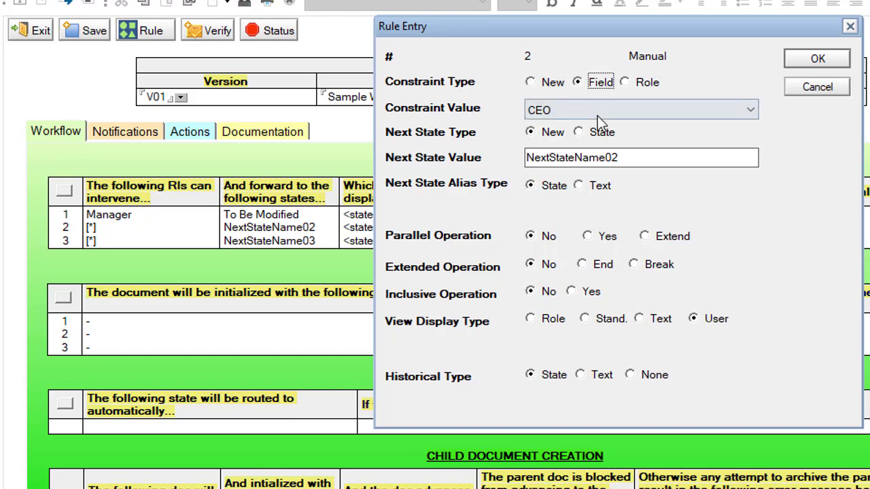
{"action": "left_click", "coordinate": [597, 112]}
{"action": "left_click", "coordinate": [595, 154]}
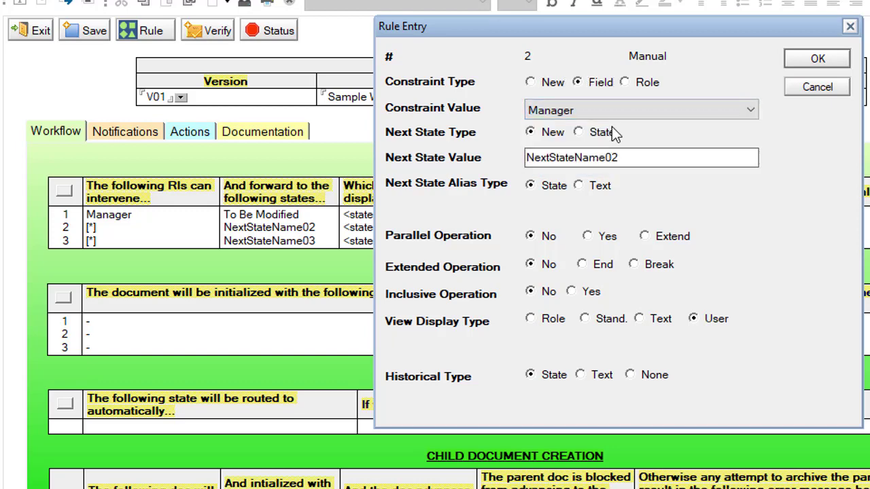
{"action": "left_click", "coordinate": [608, 132]}
{"action": "left_click", "coordinate": [609, 160]}
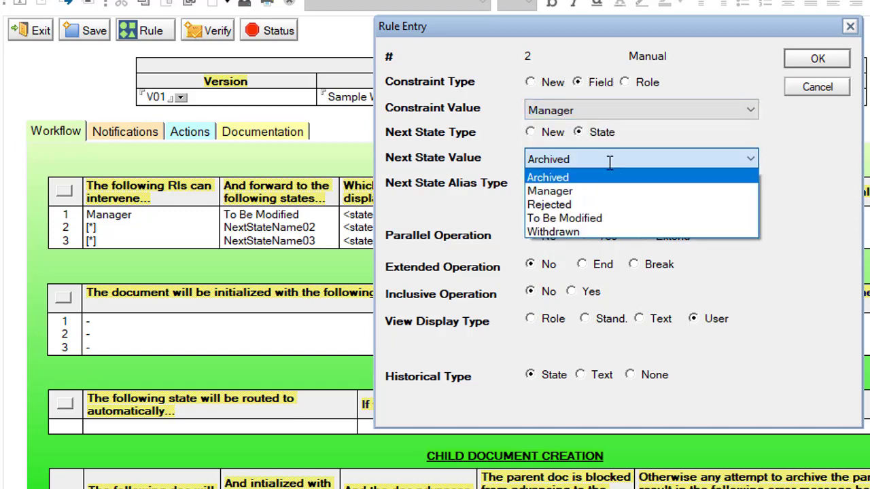
{"action": "left_click", "coordinate": [609, 198]}
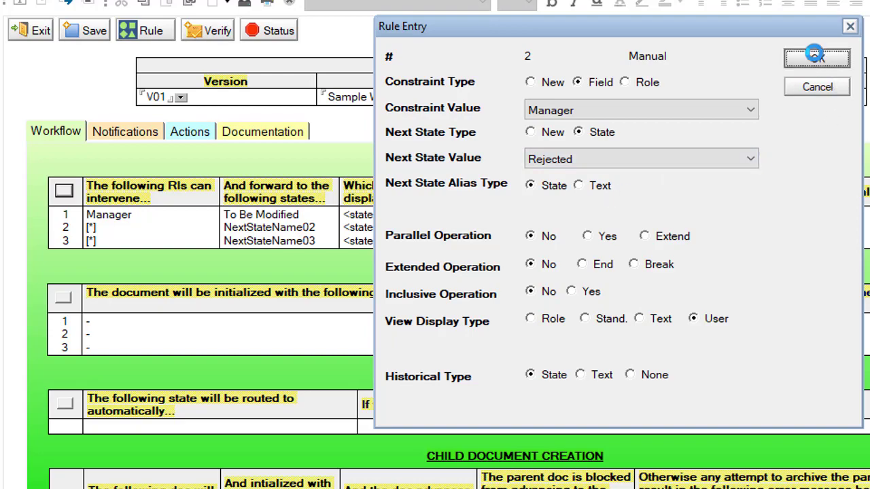
{"action": "left_click", "coordinate": [842, 57]}
Set rule 3 to the Field constraint Manager with a new next state named Director, and close the Manager state document.
{"action": "left_click", "coordinate": [63, 192]}
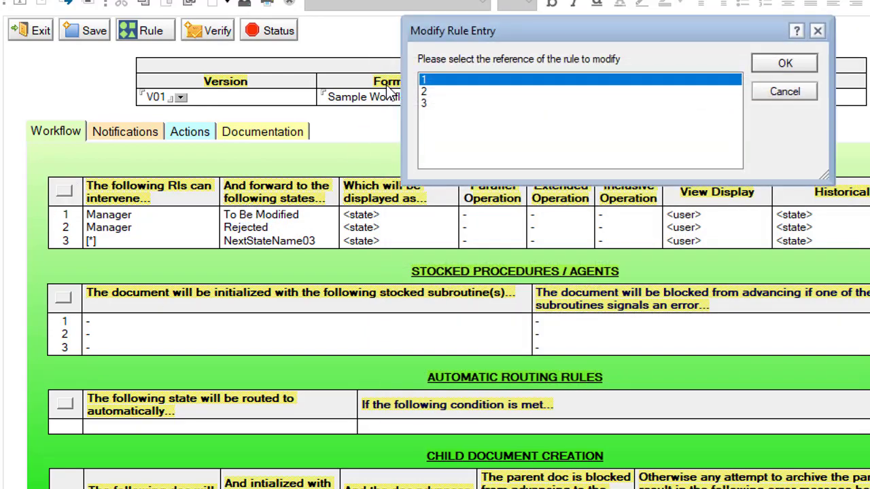
{"action": "double_click", "coordinate": [437, 104]}
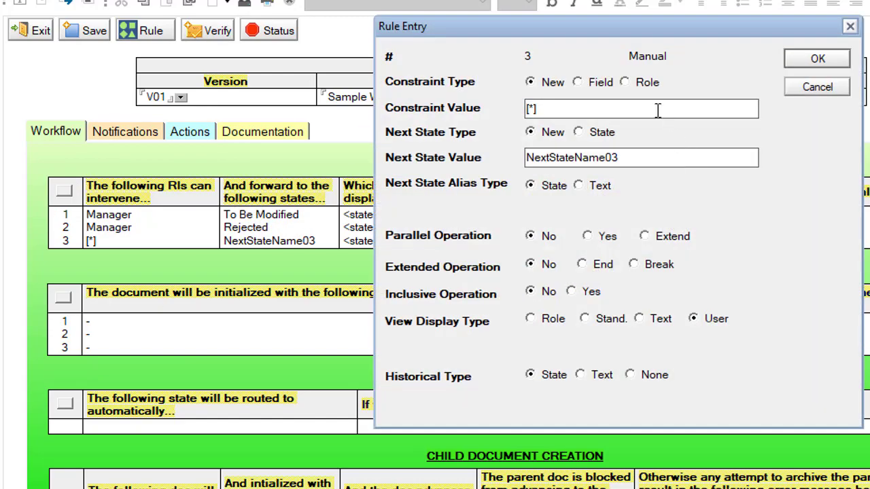
{"action": "left_click", "coordinate": [603, 85]}
{"action": "left_click", "coordinate": [605, 110]}
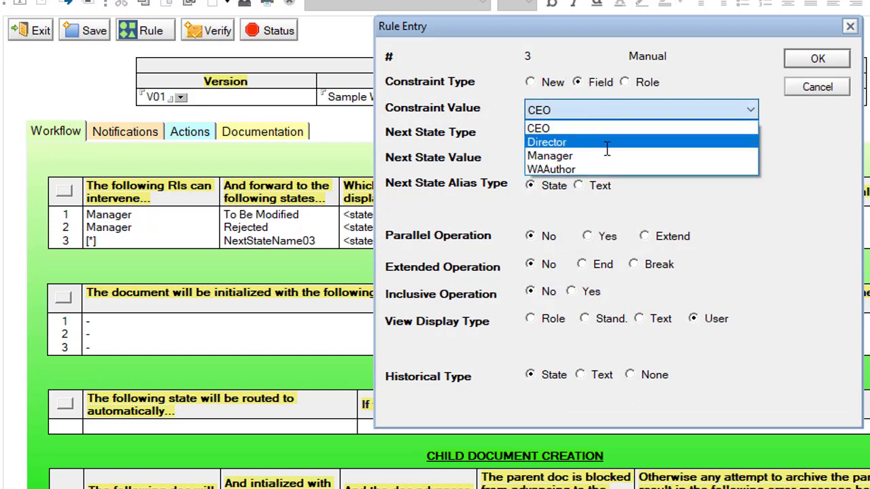
{"action": "left_click", "coordinate": [607, 158]}
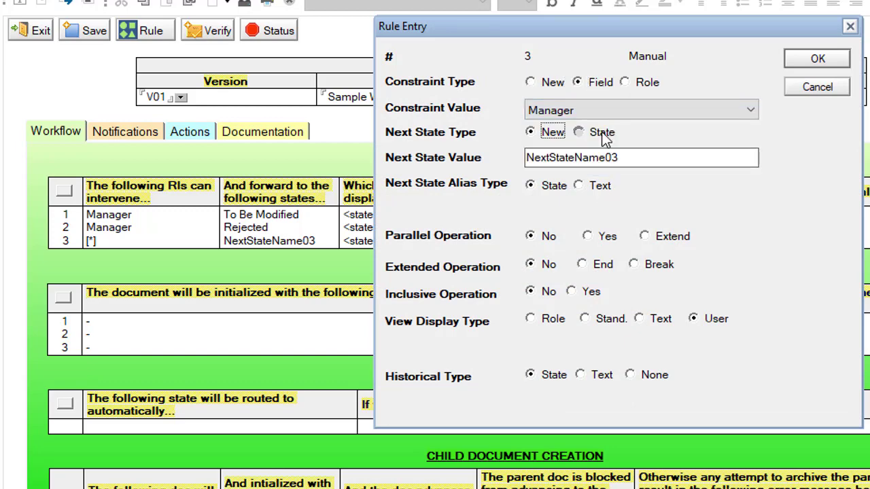
{"action": "left_click", "coordinate": [603, 136]}
{"action": "left_click", "coordinate": [604, 160]}
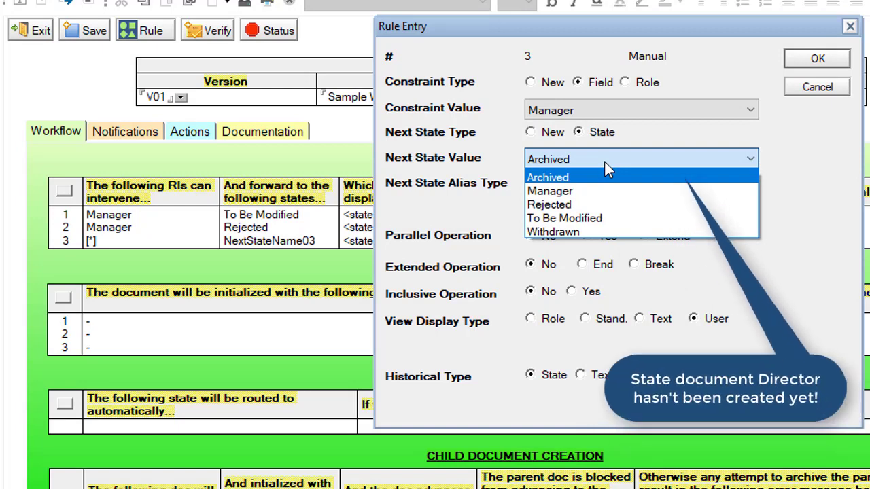
{"action": "left_click", "coordinate": [604, 161]}
{"action": "left_click", "coordinate": [547, 132]}
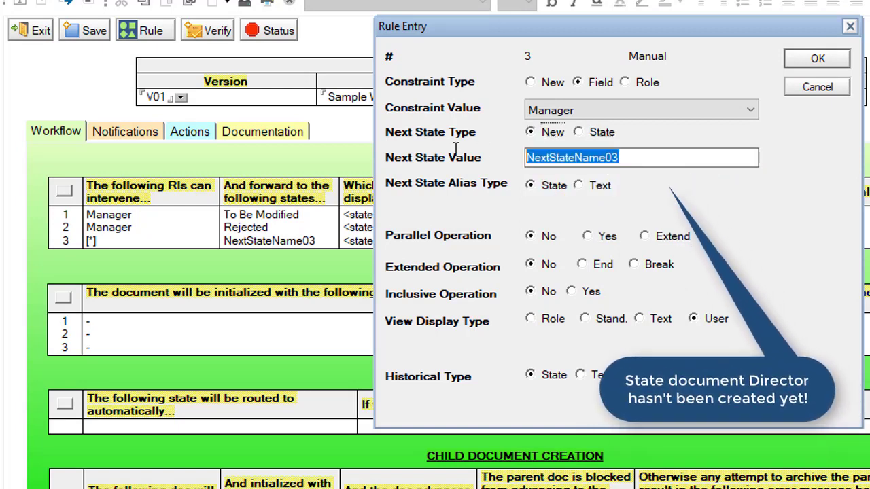
{"action": "type", "text": "Direc"}
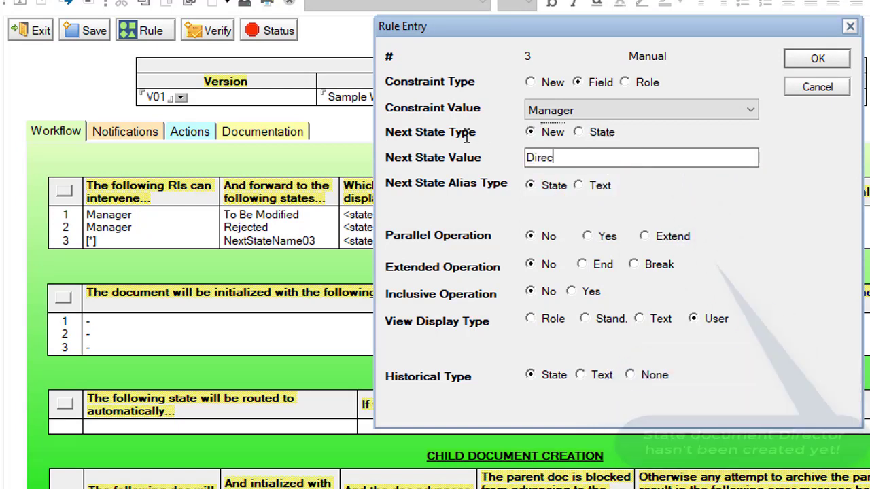
{"action": "type", "text": "tor"}
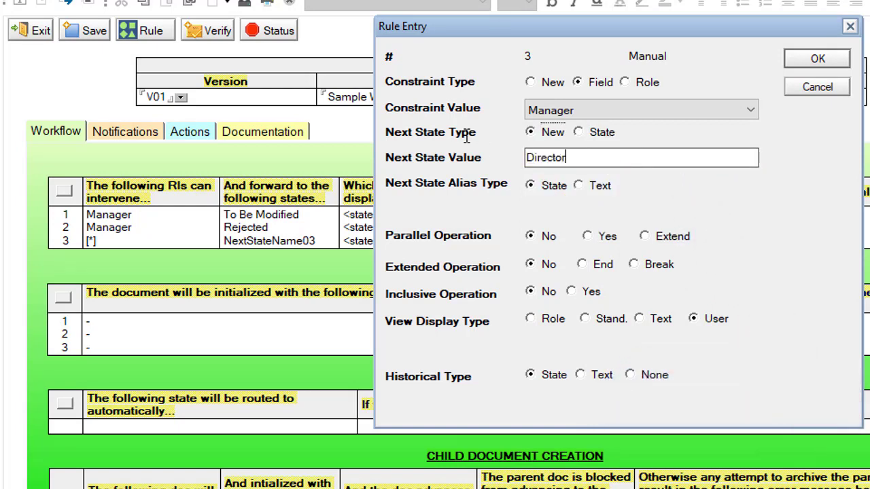
{"action": "left_click", "coordinate": [818, 59]}
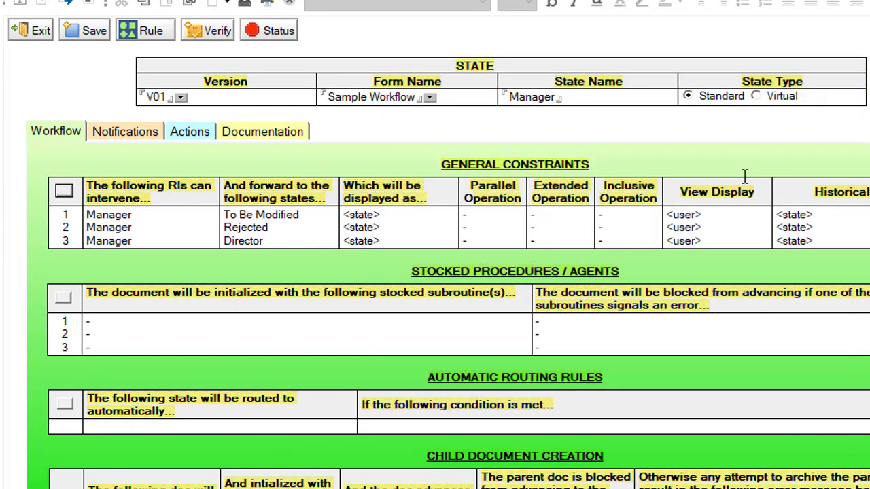
{"action": "left_click", "coordinate": [37, 31]}
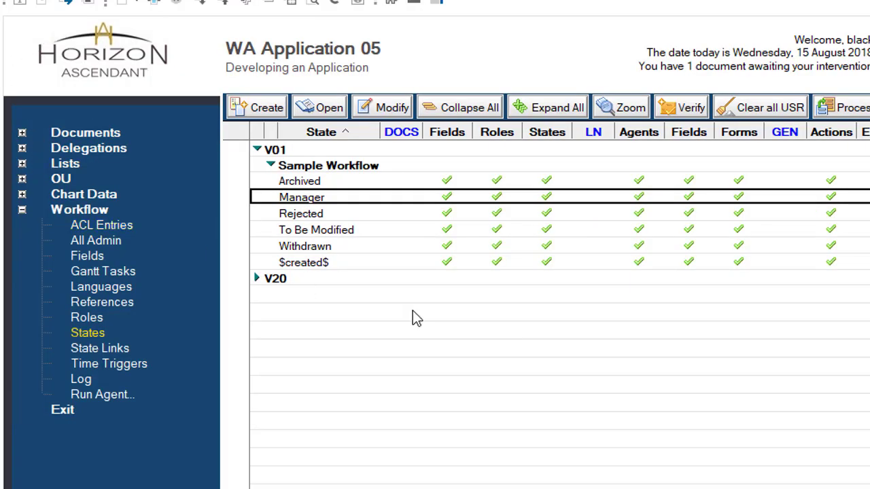
Paste two copies of the Manager state into Sample Workflow and rename one of the copies Director.
{"action": "key", "text": "ctrl+v"}
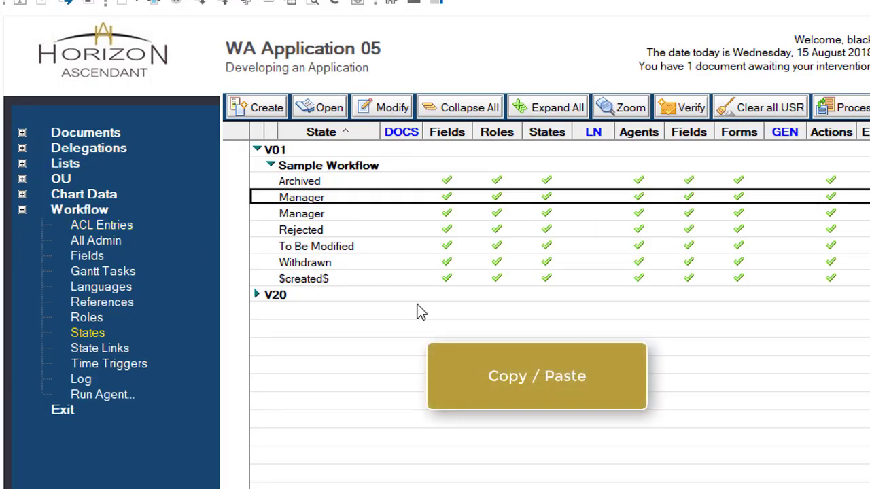
{"action": "key", "text": "ctrl+v"}
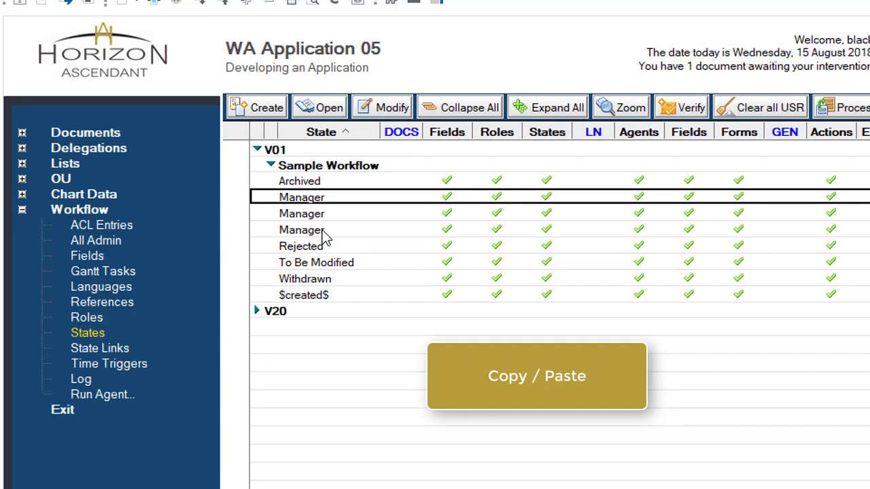
{"action": "double_click", "coordinate": [324, 231]}
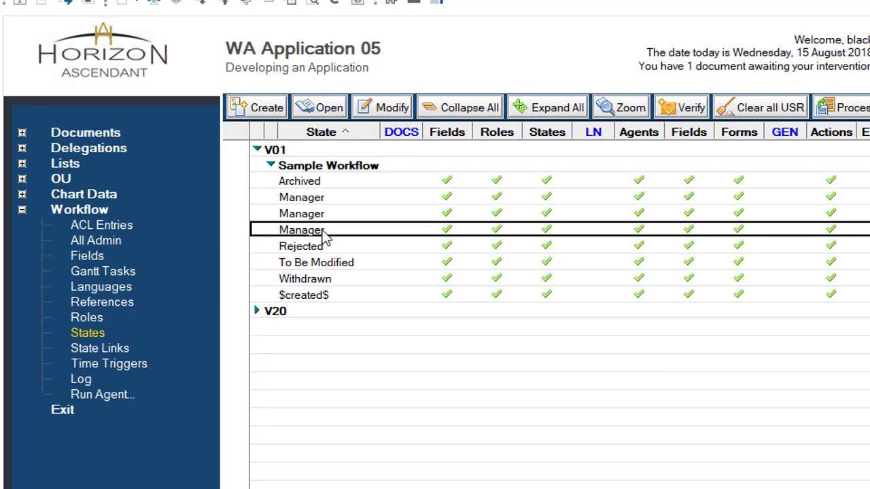
{"action": "double_click", "coordinate": [553, 138]}
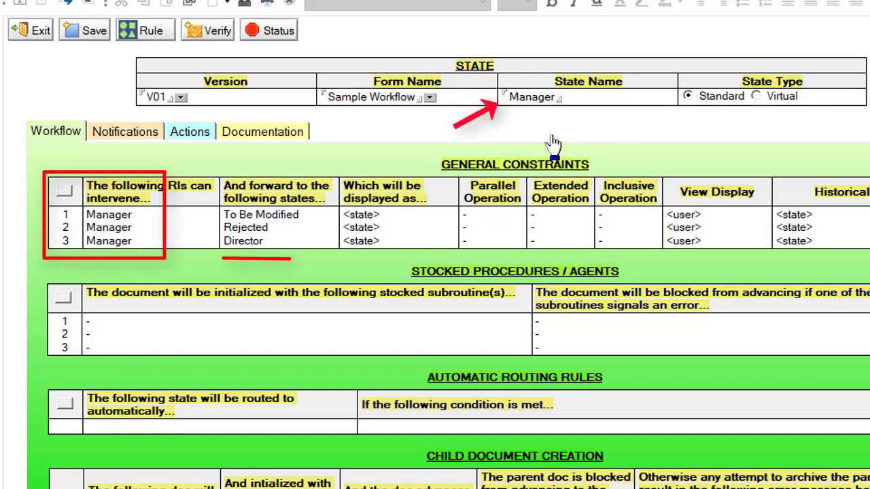
{"action": "double_click", "coordinate": [526, 97]}
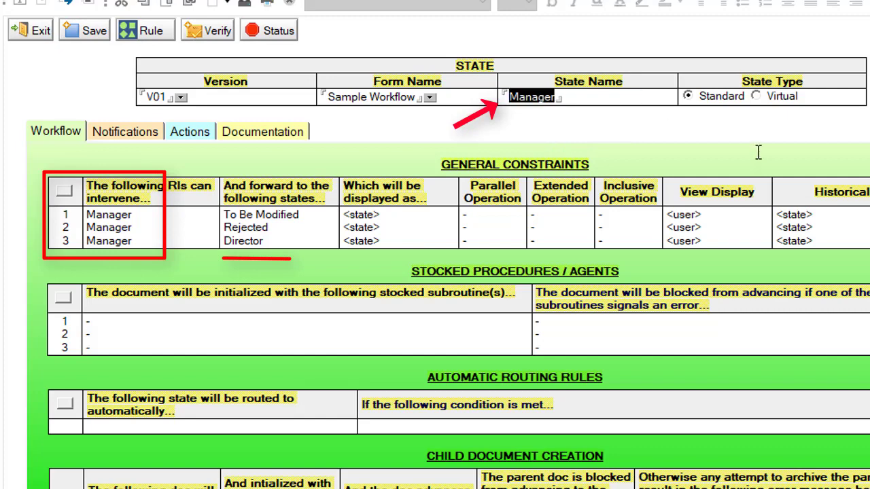
{"action": "type", "text": "Director"}
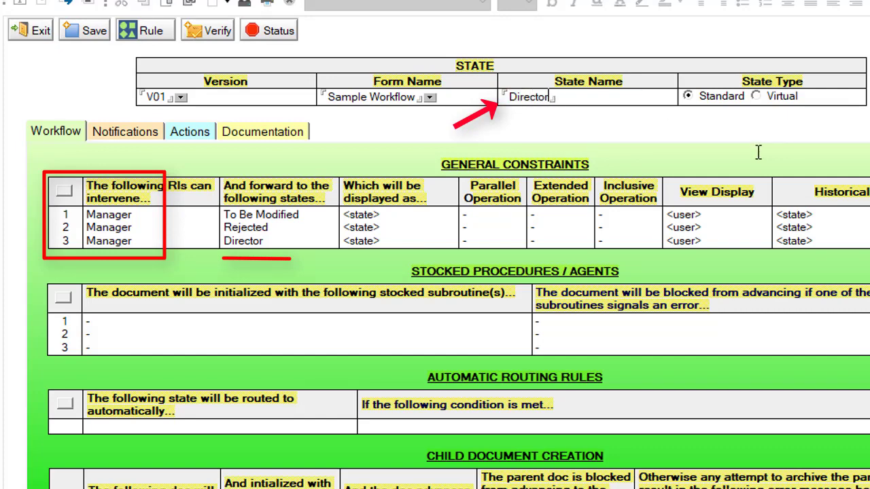
Set the constraint value of the Director state's rule 1 to the Director field.
{"action": "left_click", "coordinate": [65, 191]}
{"action": "left_click", "coordinate": [806, 63]}
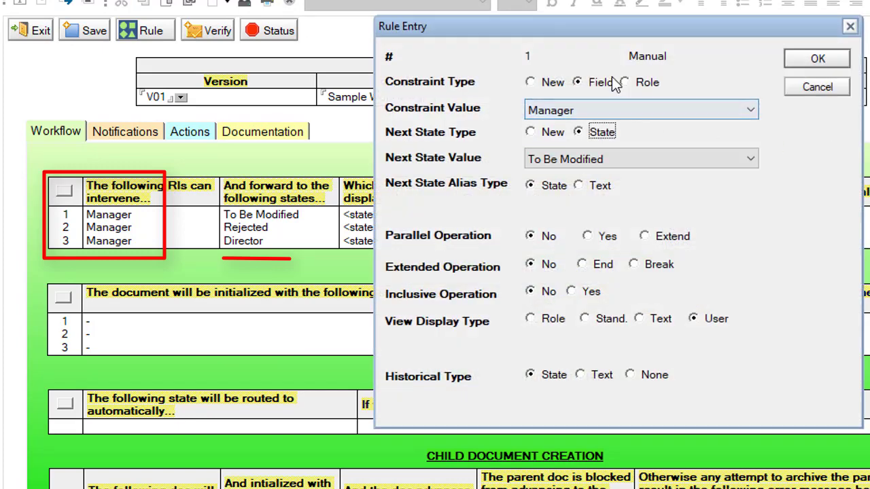
{"action": "left_click", "coordinate": [606, 107]}
{"action": "left_click", "coordinate": [606, 142]}
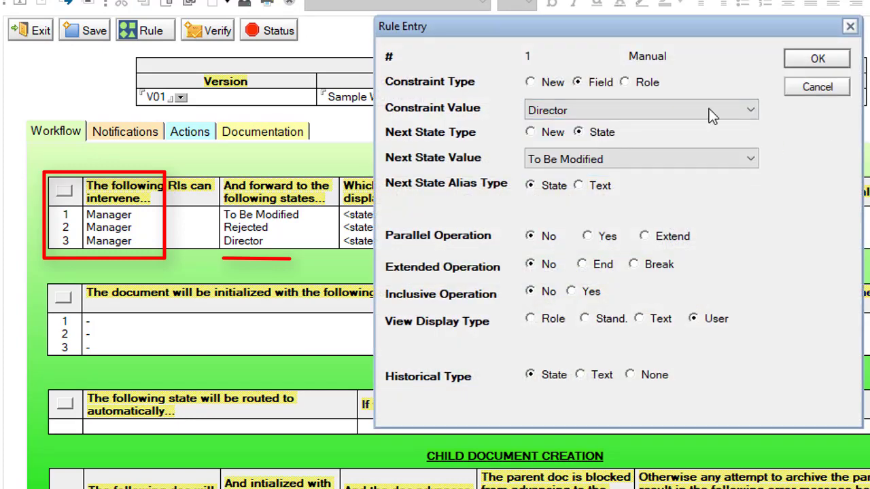
{"action": "left_click", "coordinate": [820, 61]}
Set the constraint value of the Director state's rule 2 to the Director field.
{"action": "left_click", "coordinate": [65, 190]}
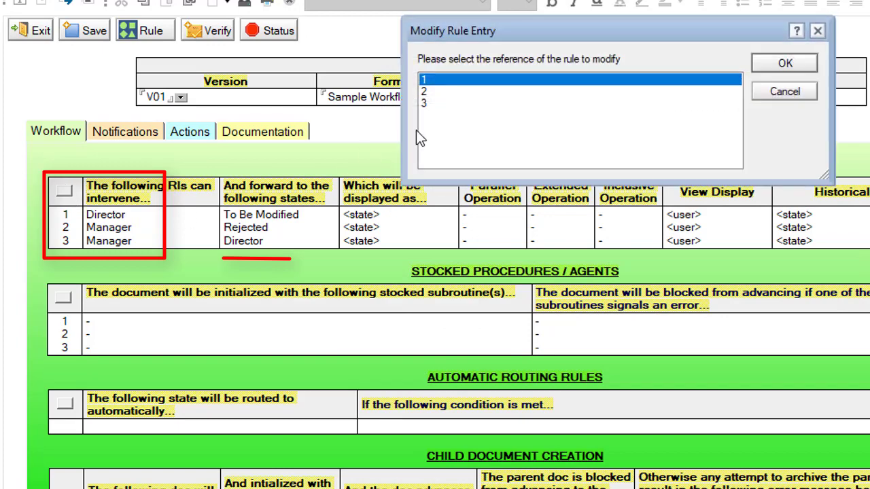
{"action": "double_click", "coordinate": [445, 94]}
{"action": "left_click", "coordinate": [614, 106]}
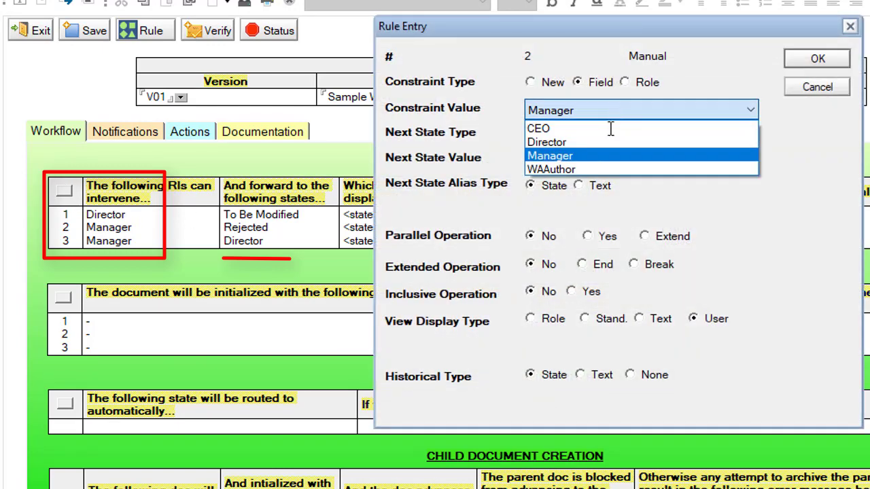
{"action": "left_click", "coordinate": [608, 137]}
{"action": "key", "text": "Return"}
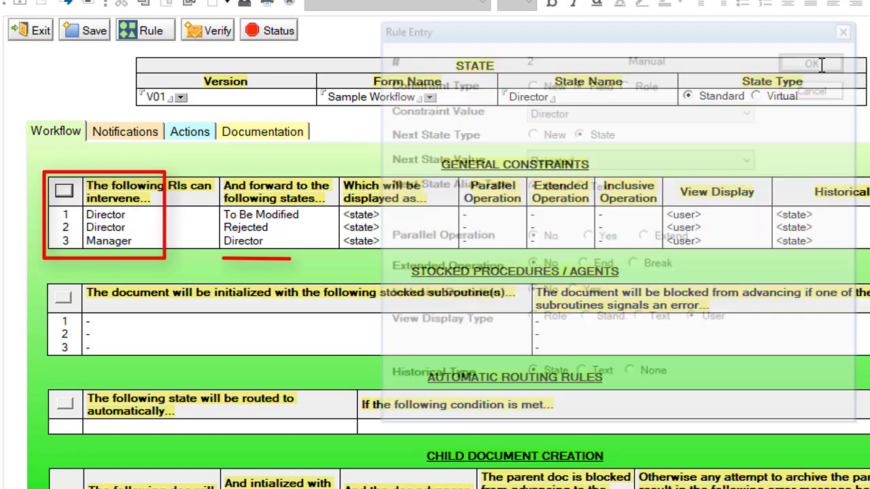
Set the Director state's rule 3 to the Director constraint with new next state CEO, then save and close the document.
{"action": "left_click", "coordinate": [64, 191]}
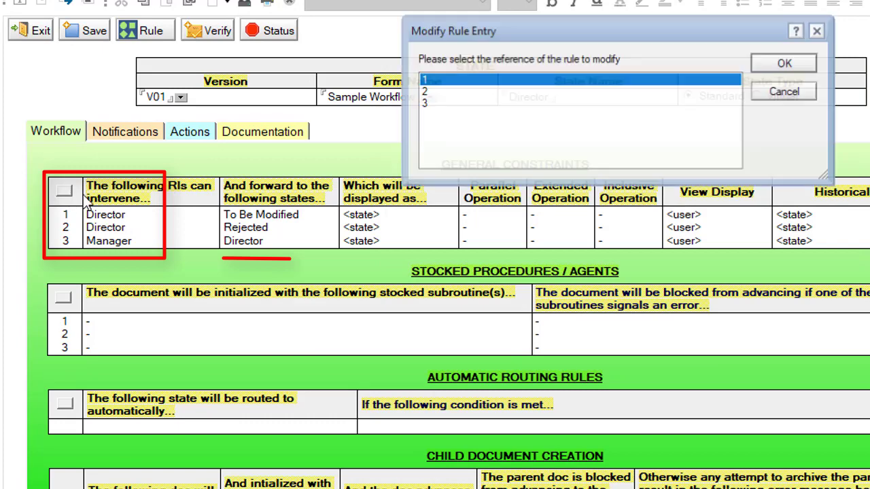
{"action": "double_click", "coordinate": [427, 103]}
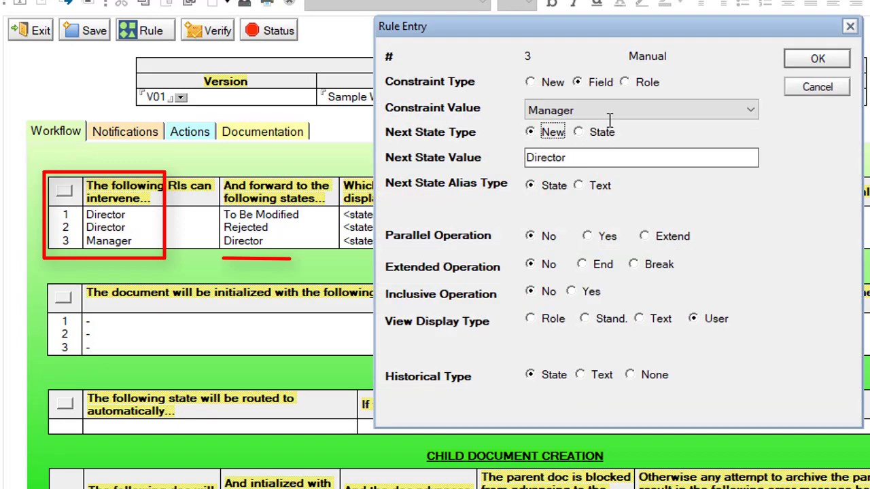
{"action": "left_click", "coordinate": [612, 111]}
{"action": "left_click", "coordinate": [606, 140]}
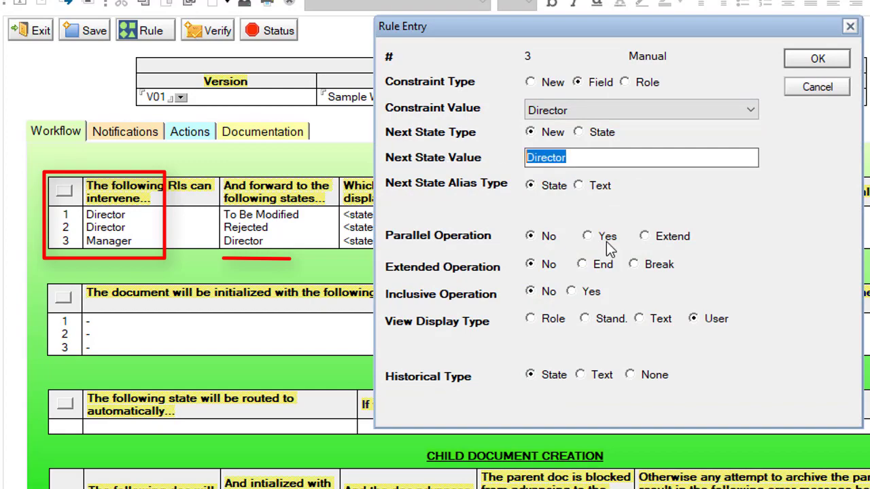
{"action": "type", "text": "CEO"}
{"action": "left_click", "coordinate": [808, 59]}
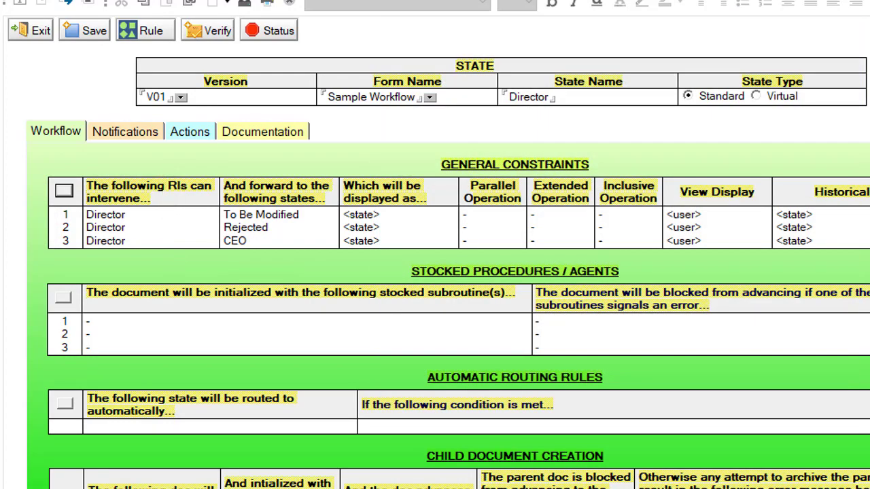
{"action": "left_click", "coordinate": [95, 32]}
{"action": "left_click", "coordinate": [33, 32]}
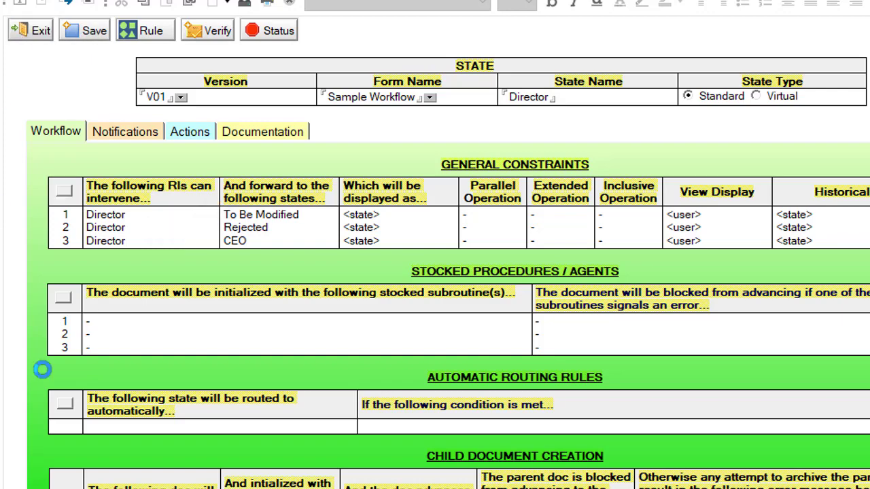
Open the other copied Manager state, rename it CEO, and set its rule 1 constraint value to CEO.
{"action": "double_click", "coordinate": [354, 215]}
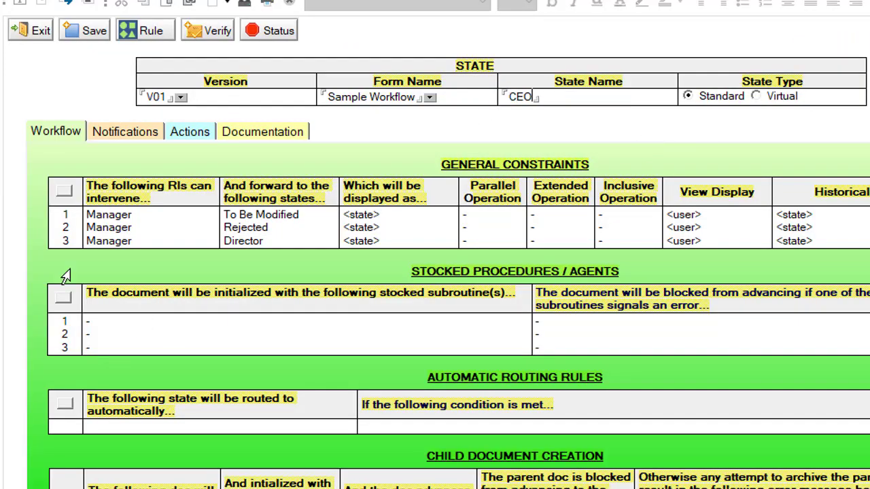
{"action": "left_click", "coordinate": [64, 191]}
{"action": "left_click", "coordinate": [797, 64]}
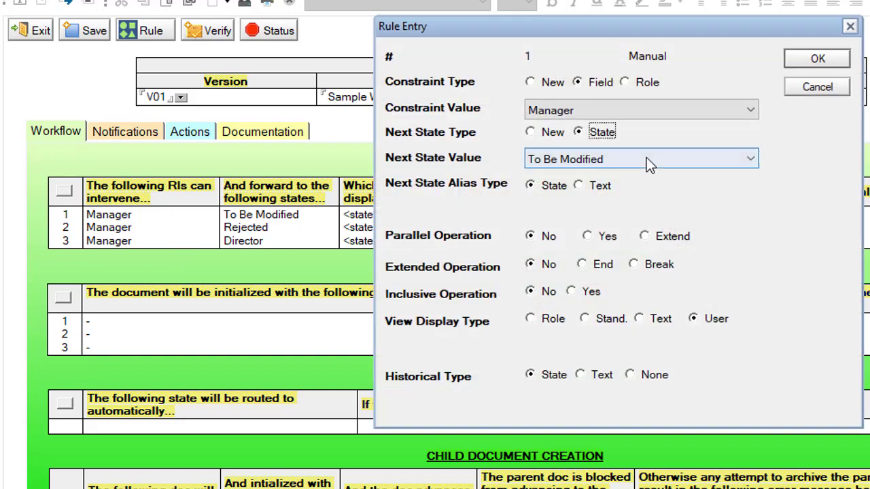
{"action": "left_click", "coordinate": [597, 110]}
{"action": "left_click", "coordinate": [564, 127]}
{"action": "left_click", "coordinate": [817, 59]}
Set the constraint value of the CEO state's rule 2 to the CEO field.
{"action": "left_click", "coordinate": [65, 191]}
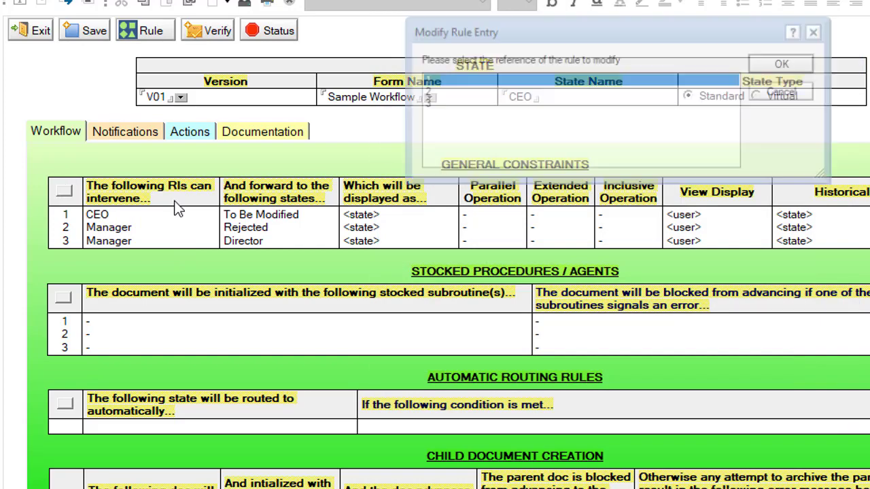
{"action": "double_click", "coordinate": [434, 93]}
{"action": "left_click", "coordinate": [600, 110]}
{"action": "left_click", "coordinate": [598, 123]}
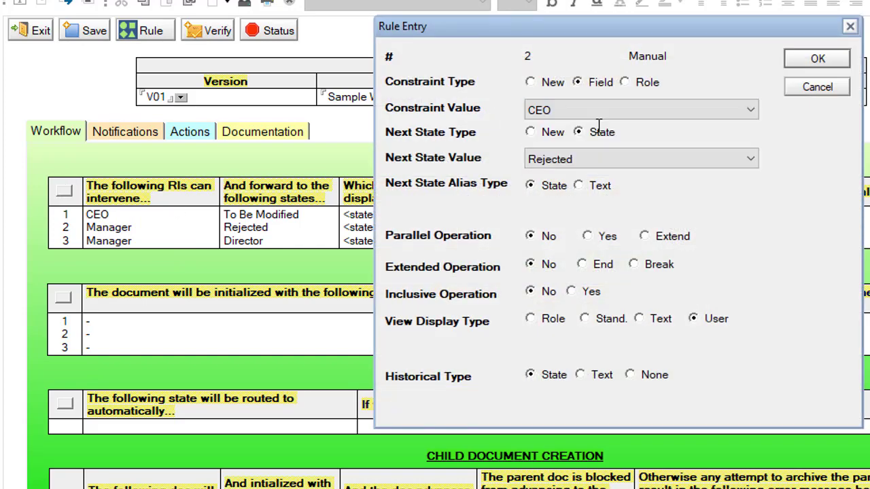
{"action": "left_click", "coordinate": [817, 58]}
Set the CEO state's rule 3 to the CEO constraint with next state Archived, and close the document.
{"action": "left_click", "coordinate": [65, 191]}
{"action": "double_click", "coordinate": [396, 99]}
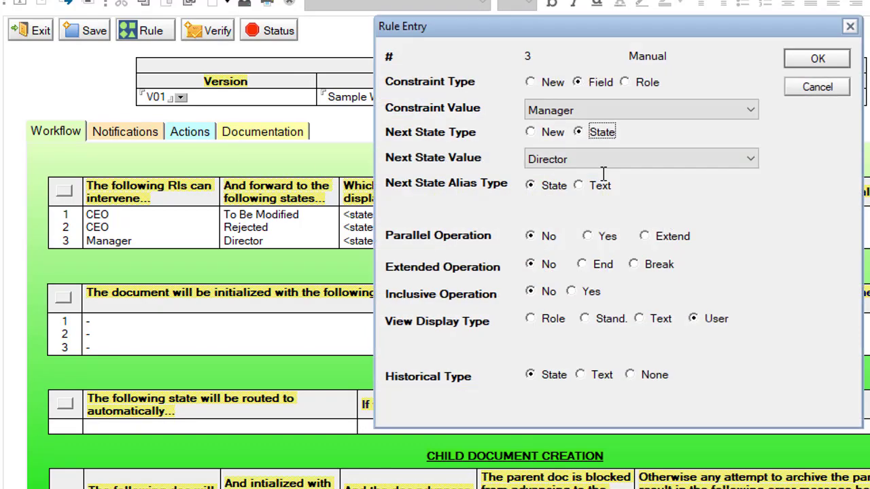
{"action": "left_click", "coordinate": [604, 110]}
{"action": "left_click", "coordinate": [598, 127]}
{"action": "left_click", "coordinate": [591, 159]}
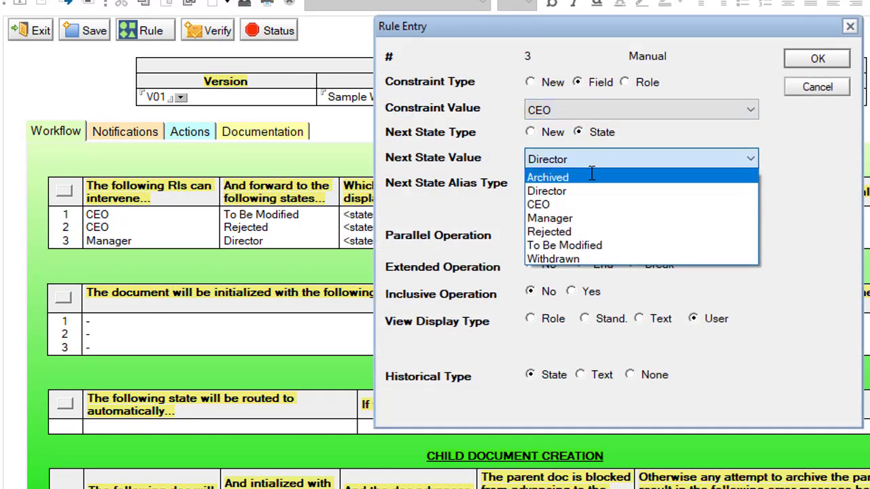
{"action": "left_click", "coordinate": [591, 177]}
{"action": "left_click", "coordinate": [817, 58]}
{"action": "left_click", "coordinate": [37, 36]}
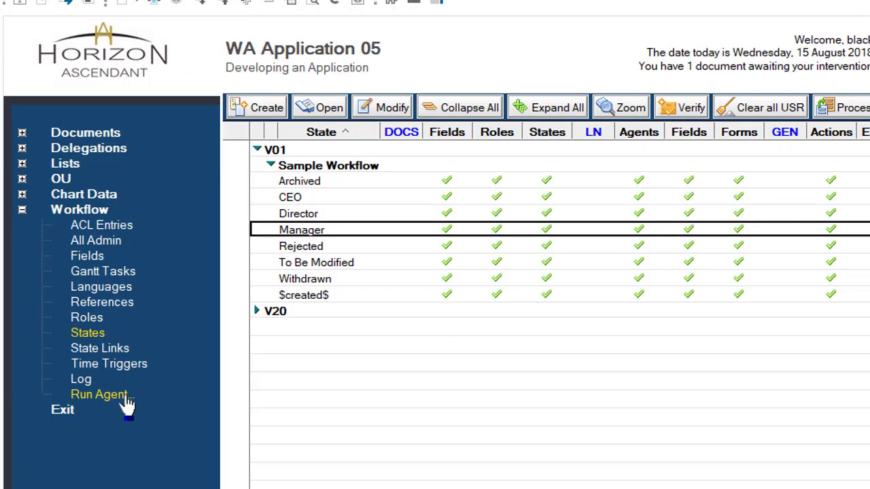
Open the $created$ state for editing, set its rule 1 next state to Manager, and close it with the changes saved.
{"action": "double_click", "coordinate": [317, 296]}
{"action": "double_click", "coordinate": [603, 327]}
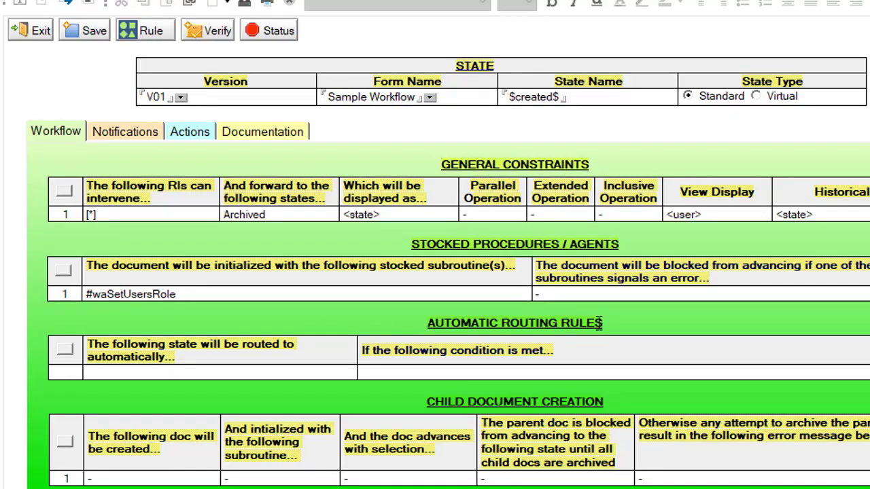
{"action": "left_click", "coordinate": [66, 193]}
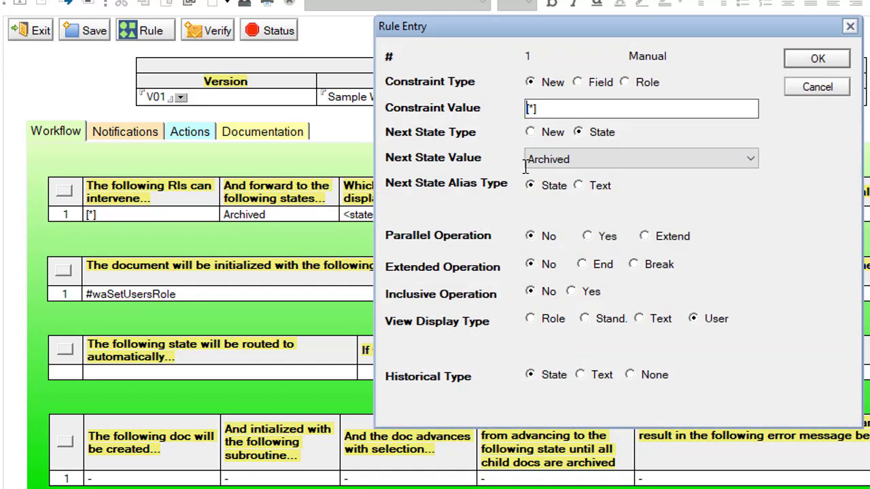
{"action": "left_click", "coordinate": [554, 159]}
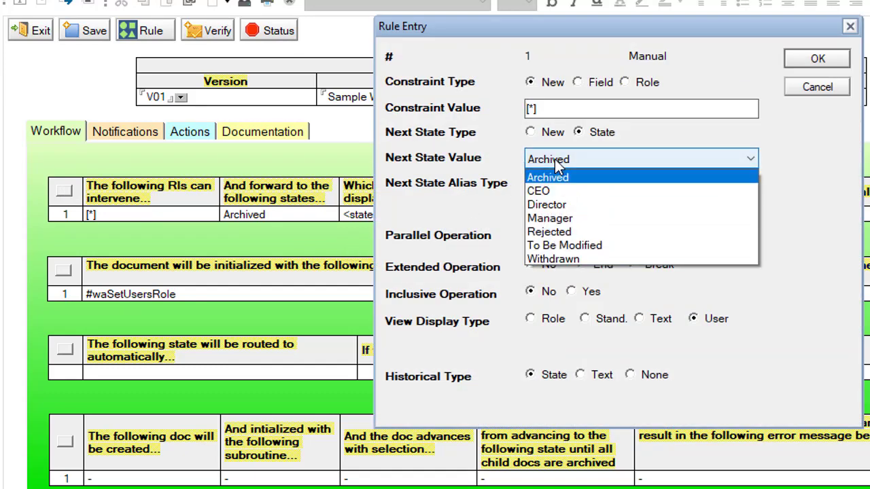
{"action": "left_click", "coordinate": [567, 217]}
{"action": "left_click", "coordinate": [819, 87]}
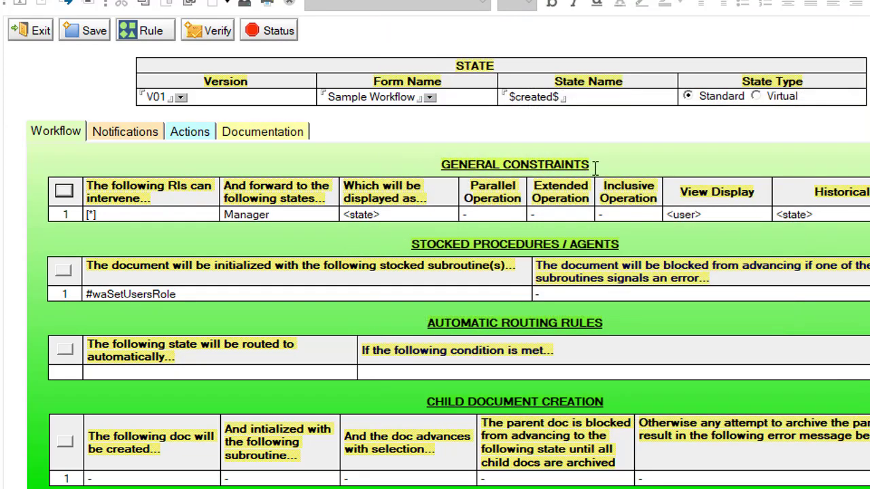
{"action": "left_click", "coordinate": [432, 0]}
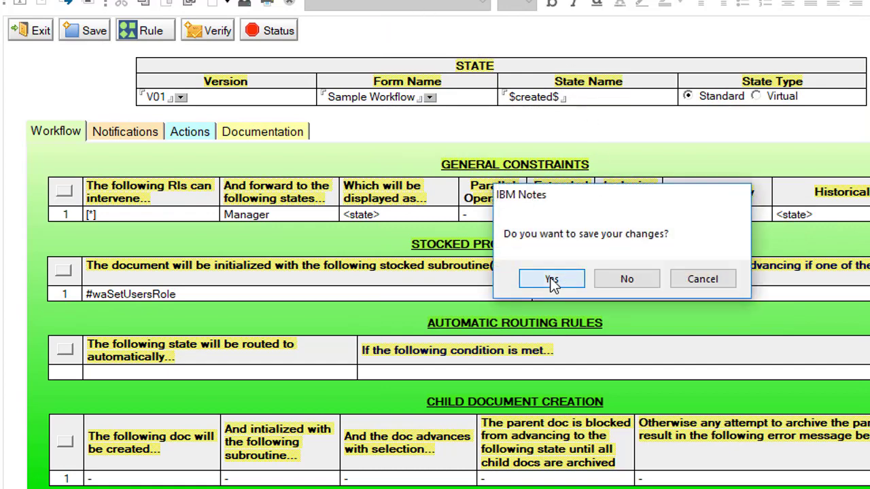
{"action": "left_click", "coordinate": [552, 280]}
Open the To Be Modified state for editing and add two manual rules to it.
{"action": "double_click", "coordinate": [344, 266]}
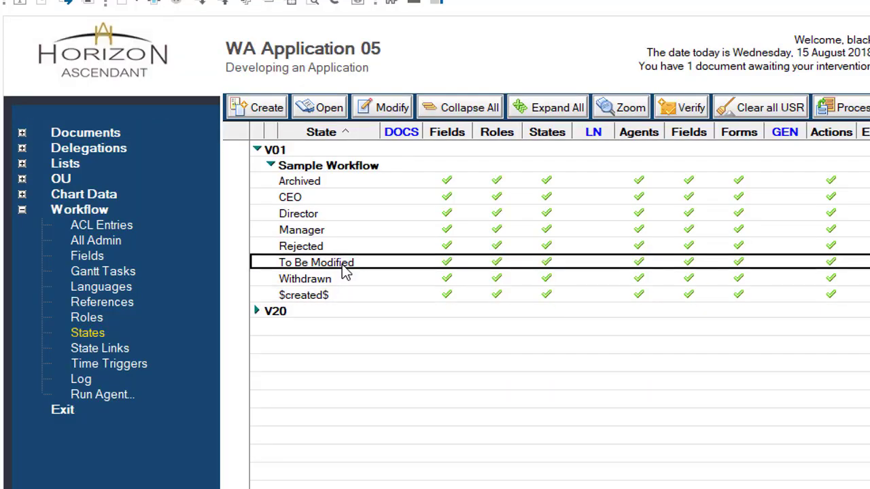
{"action": "double_click", "coordinate": [212, 52]}
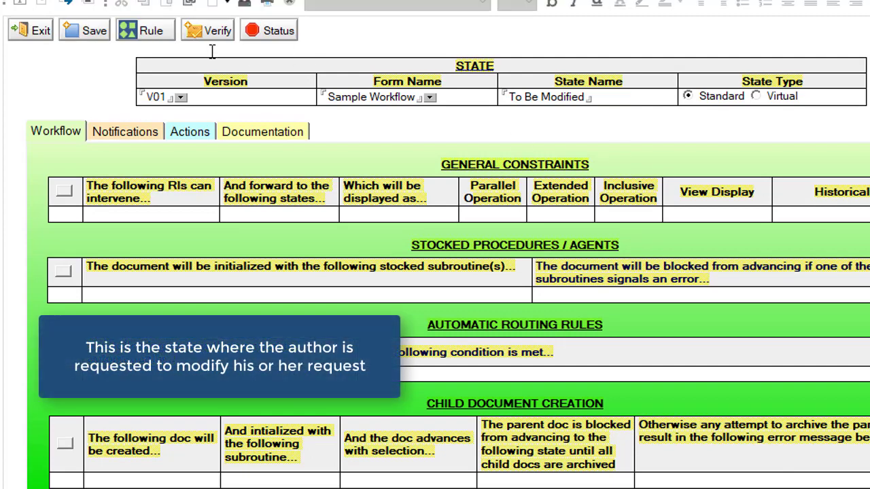
{"action": "left_click", "coordinate": [151, 30]}
{"action": "left_click", "coordinate": [165, 50]}
{"action": "left_click", "coordinate": [162, 29]}
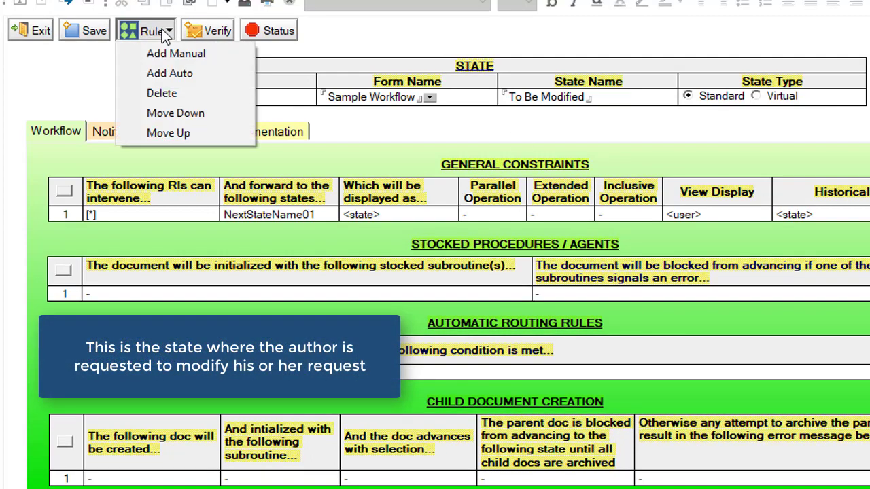
{"action": "left_click", "coordinate": [165, 49]}
Set the To Be Modified state's rule 1 to the WAAuthor field constraint with next state Withdrawn.
{"action": "left_click", "coordinate": [64, 191]}
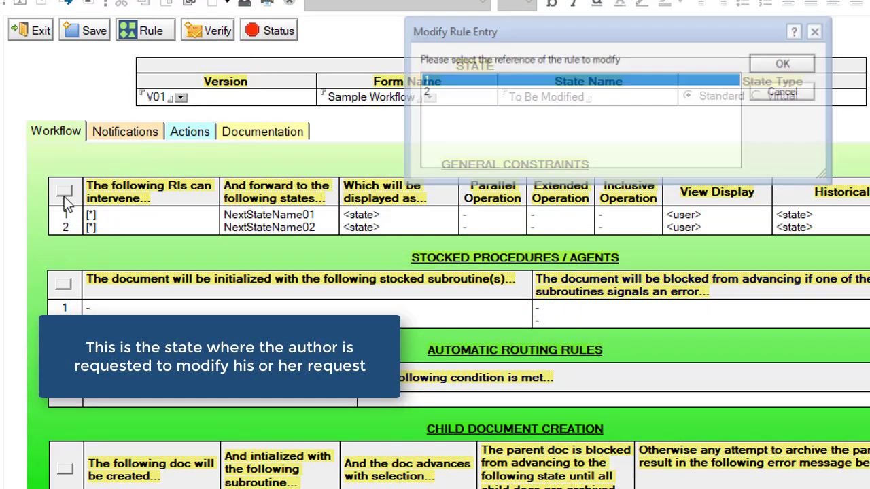
{"action": "left_click", "coordinate": [781, 64]}
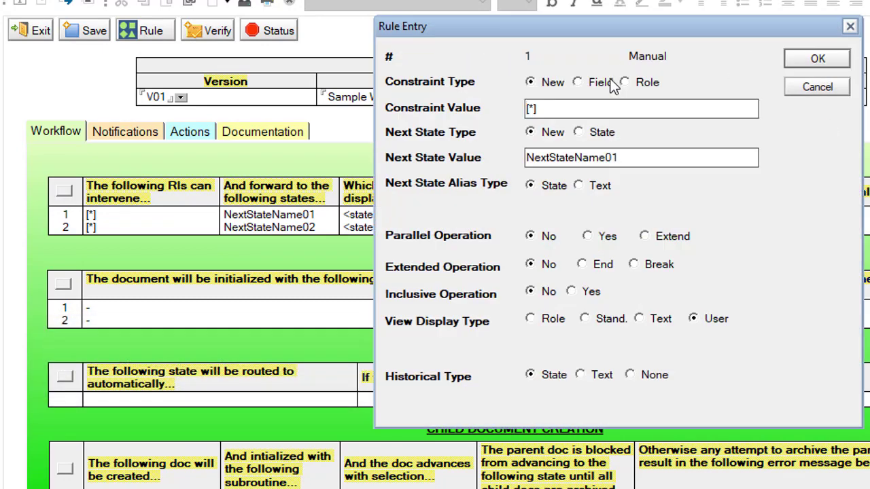
{"action": "left_click", "coordinate": [606, 82]}
{"action": "left_click", "coordinate": [611, 110]}
{"action": "left_click", "coordinate": [550, 169]}
{"action": "left_click", "coordinate": [600, 132]}
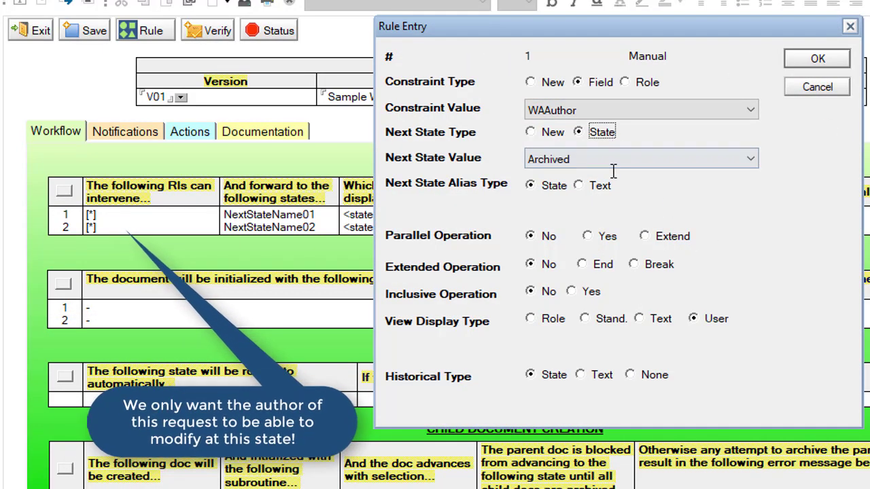
{"action": "left_click", "coordinate": [611, 160]}
{"action": "left_click", "coordinate": [618, 258]}
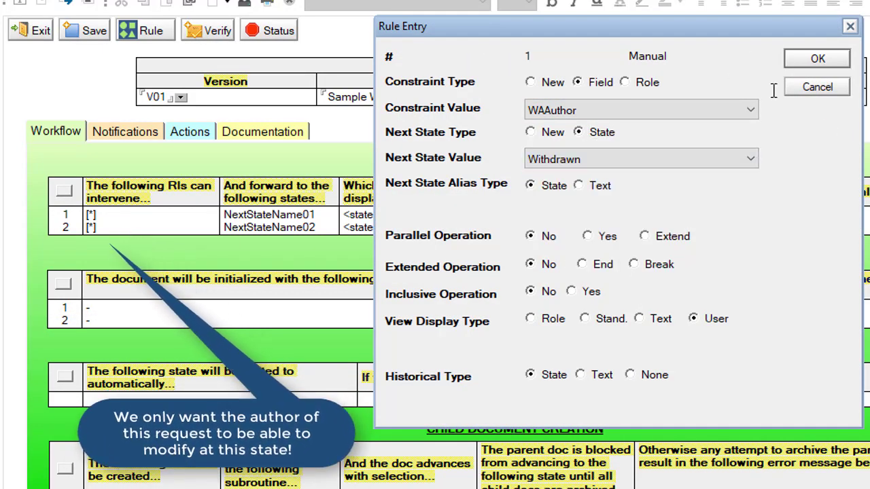
{"action": "left_click", "coordinate": [817, 59]}
Set the To Be Modified state's rule 2 to the WAAuthor field constraint with next state Manager.
{"action": "left_click", "coordinate": [64, 191]}
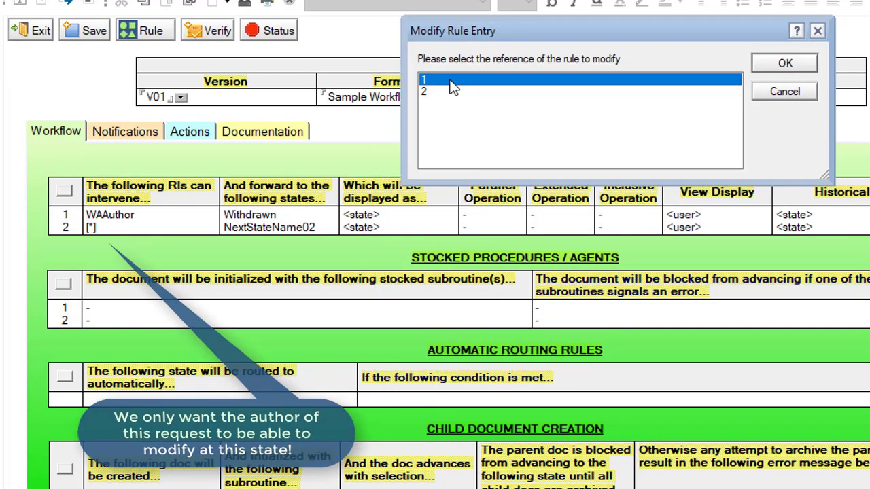
{"action": "double_click", "coordinate": [452, 91]}
{"action": "left_click", "coordinate": [601, 82]}
{"action": "left_click", "coordinate": [612, 112]}
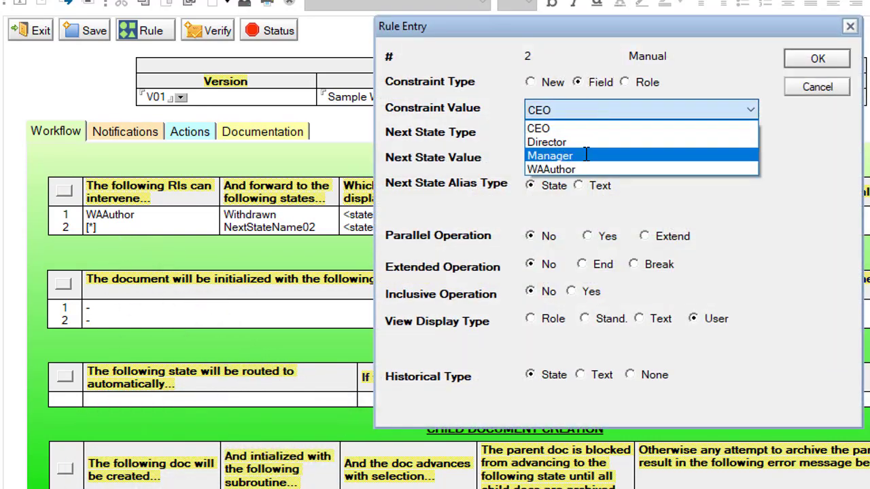
{"action": "left_click", "coordinate": [563, 164]}
{"action": "left_click", "coordinate": [578, 132]}
{"action": "left_click", "coordinate": [598, 159]}
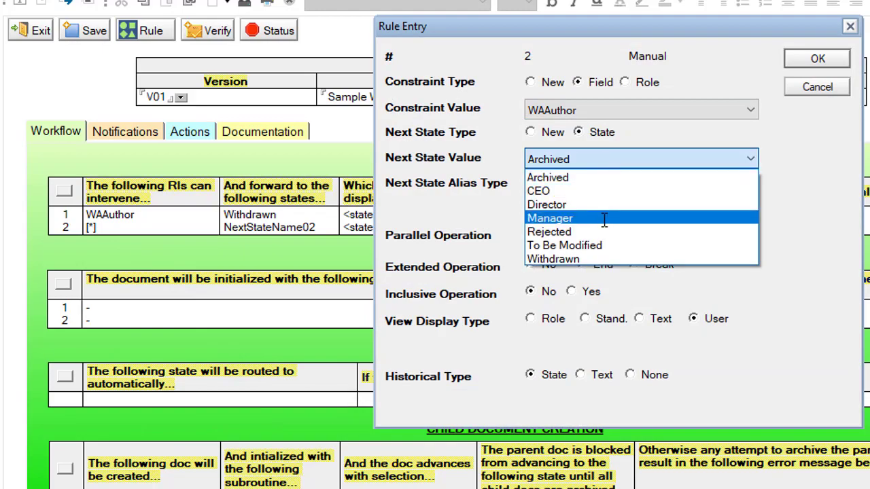
{"action": "left_click", "coordinate": [598, 215]}
{"action": "left_click", "coordinate": [815, 59]}
Save and close the To Be Modified state, and verify all state documents of the workflow.
{"action": "left_click", "coordinate": [93, 33]}
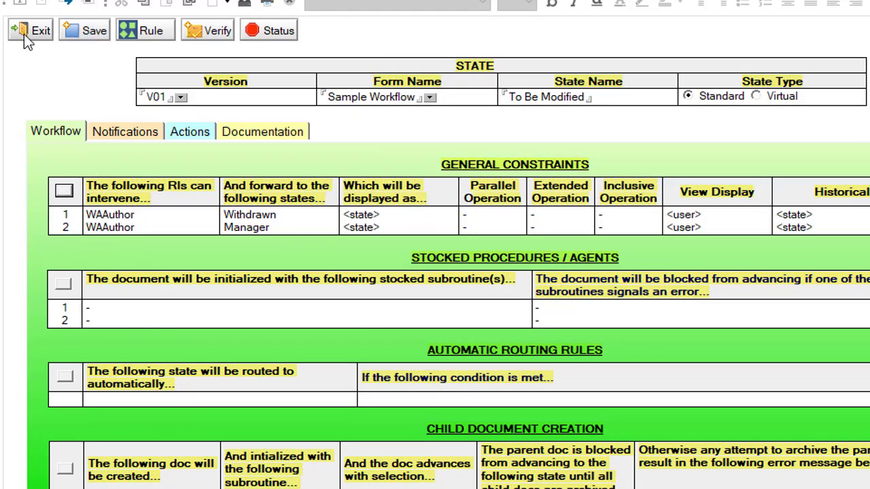
{"action": "left_click", "coordinate": [27, 32]}
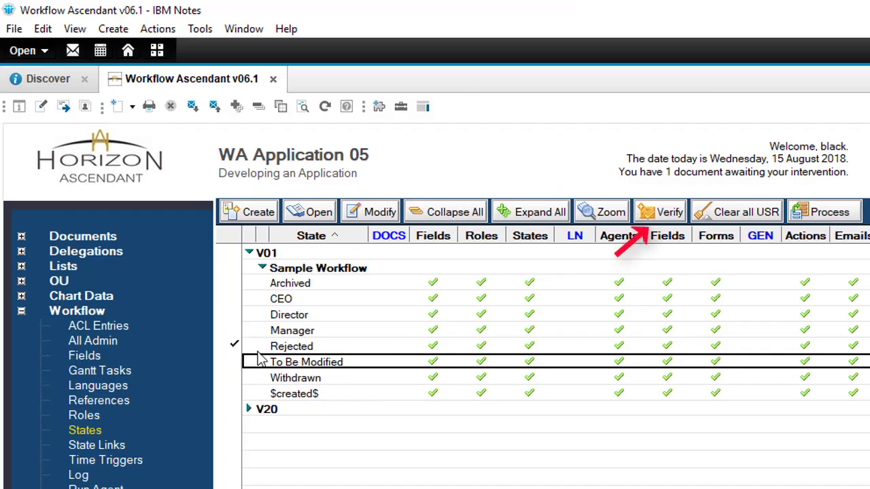
{"action": "left_click", "coordinate": [667, 215]}
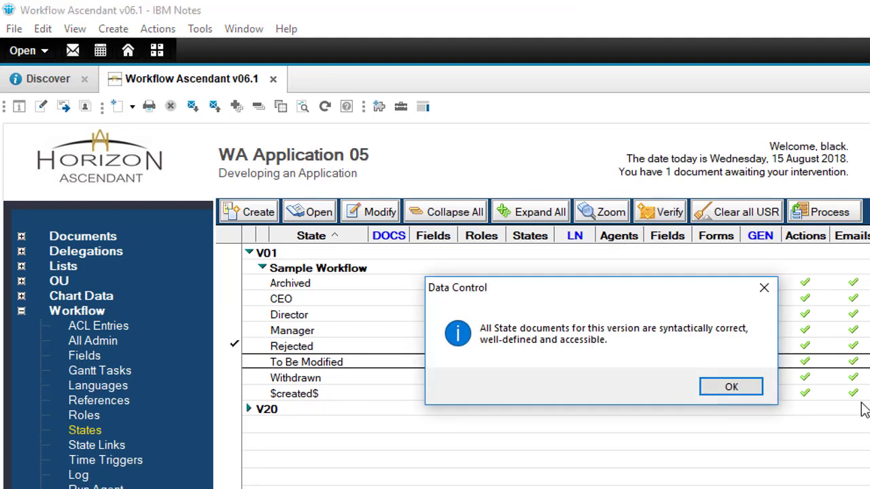
{"action": "left_click", "coordinate": [730, 387]}
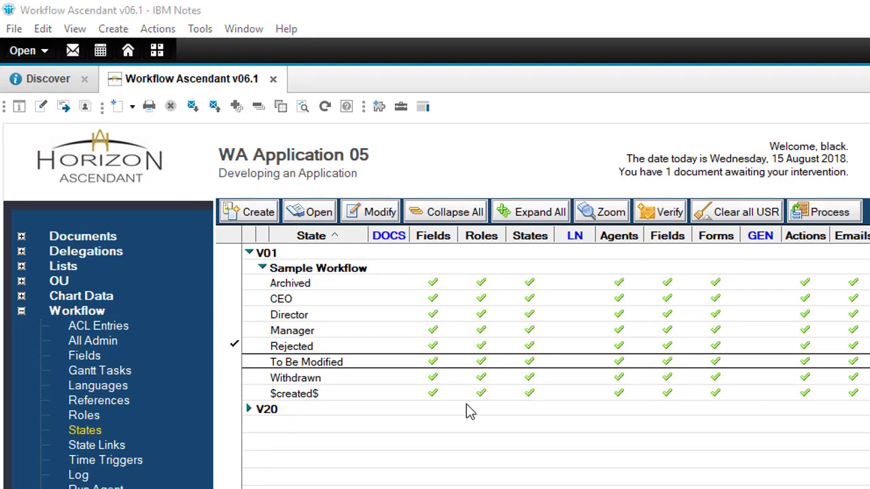
Start a new document from the Responsible documents view, and expand all categories of that view.
{"action": "left_click", "coordinate": [80, 238]}
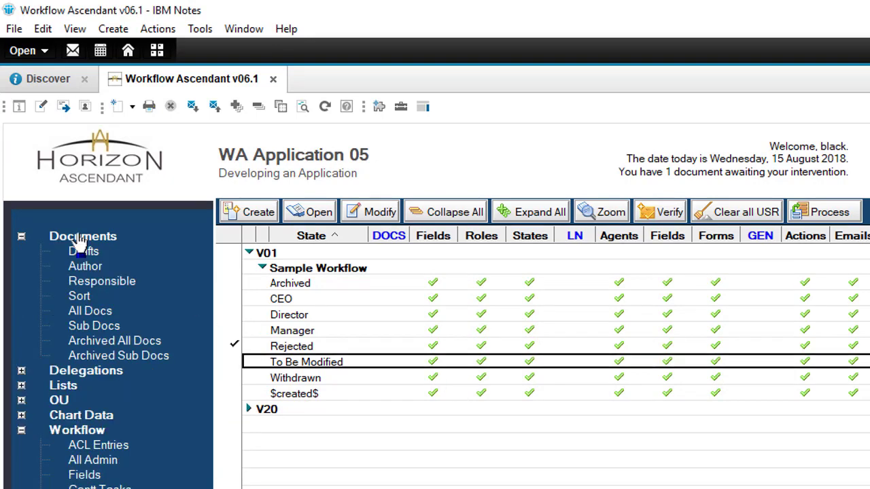
{"action": "left_click", "coordinate": [103, 285]}
{"action": "left_click", "coordinate": [246, 213]}
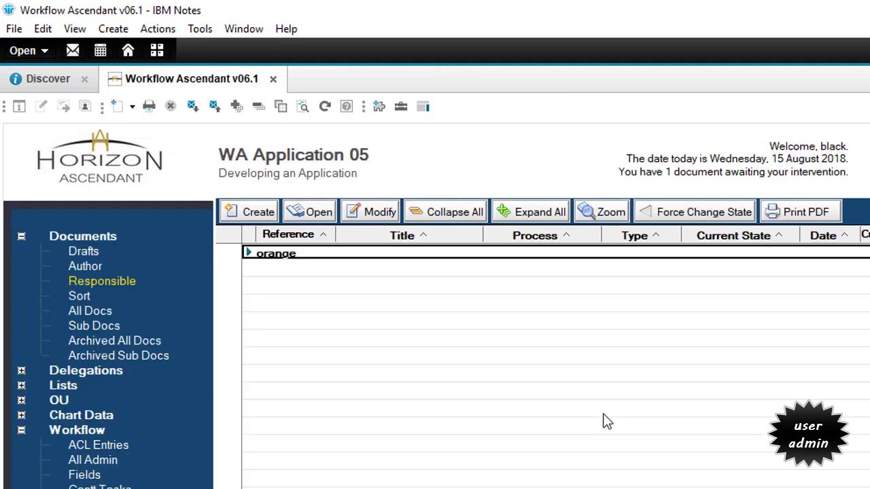
{"action": "left_click", "coordinate": [533, 216]}
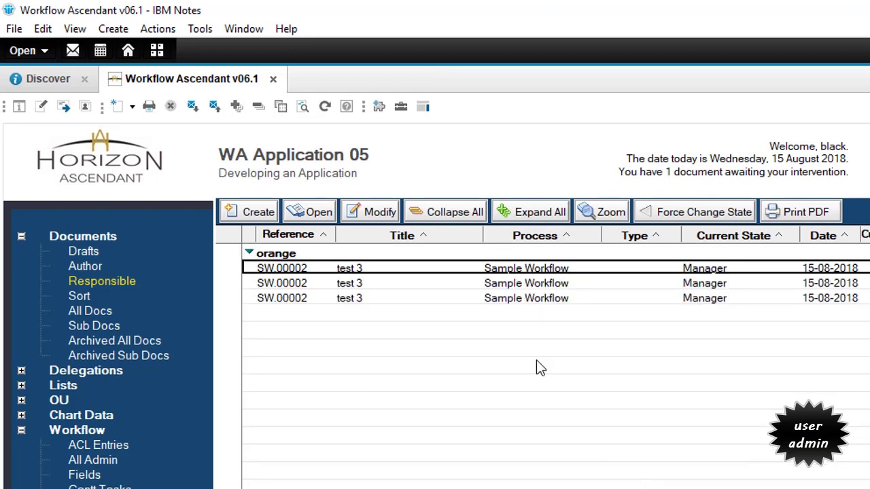
Send the first test 3 document in the Manager state to To Be Modified and the second one to Rejected.
{"action": "left_click", "coordinate": [374, 211]}
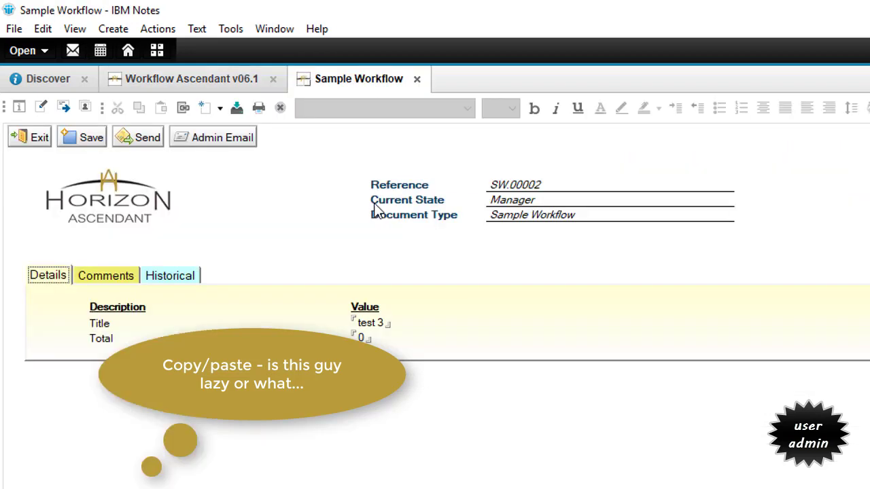
{"action": "left_click", "coordinate": [143, 25]}
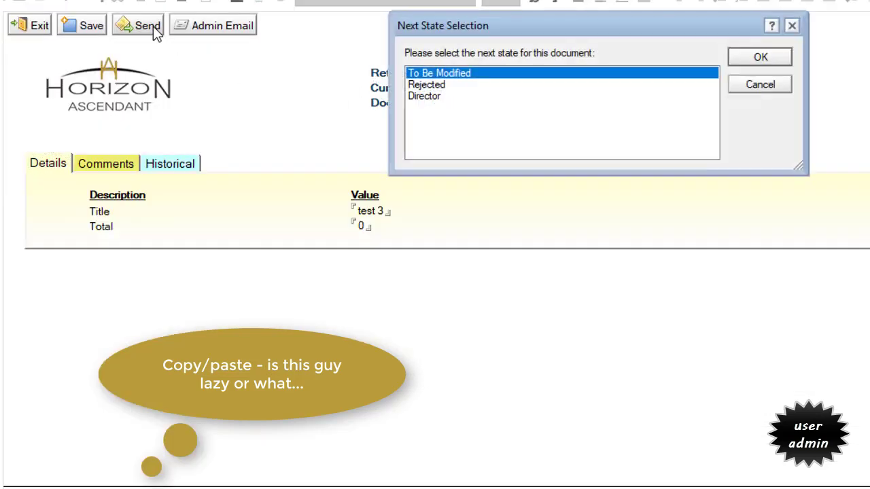
{"action": "left_click", "coordinate": [753, 55]}
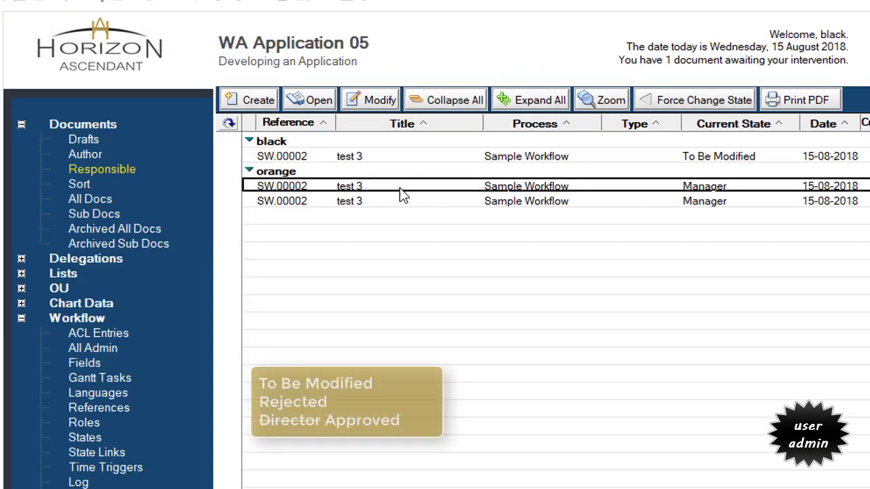
{"action": "left_click", "coordinate": [375, 100]}
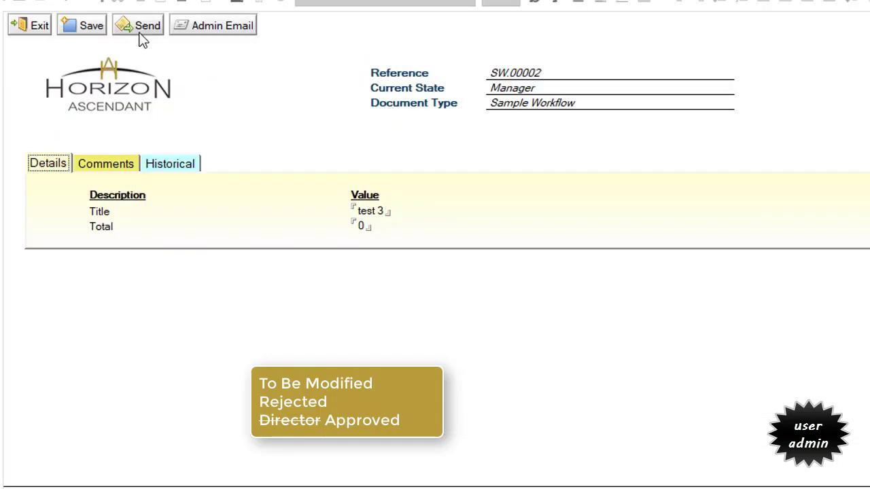
{"action": "left_click", "coordinate": [143, 27]}
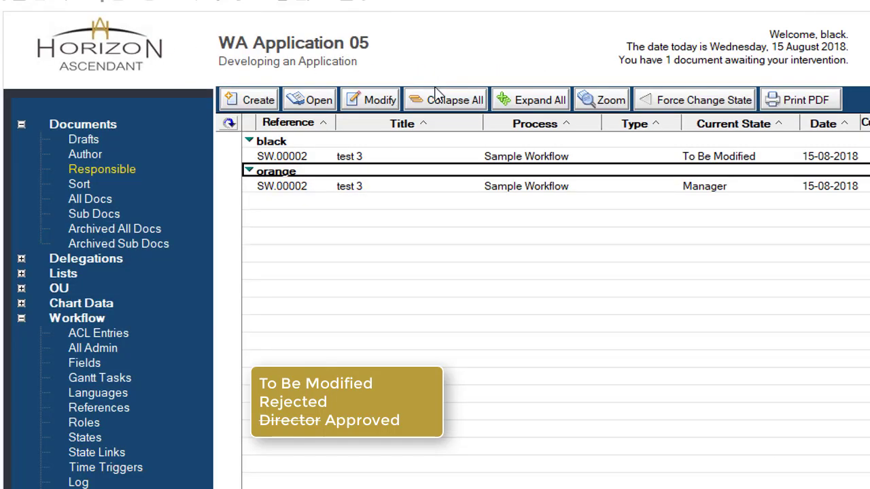
Send the remaining test 3 document in the Manager state to Director, and list all archived documents.
{"action": "left_click", "coordinate": [297, 193]}
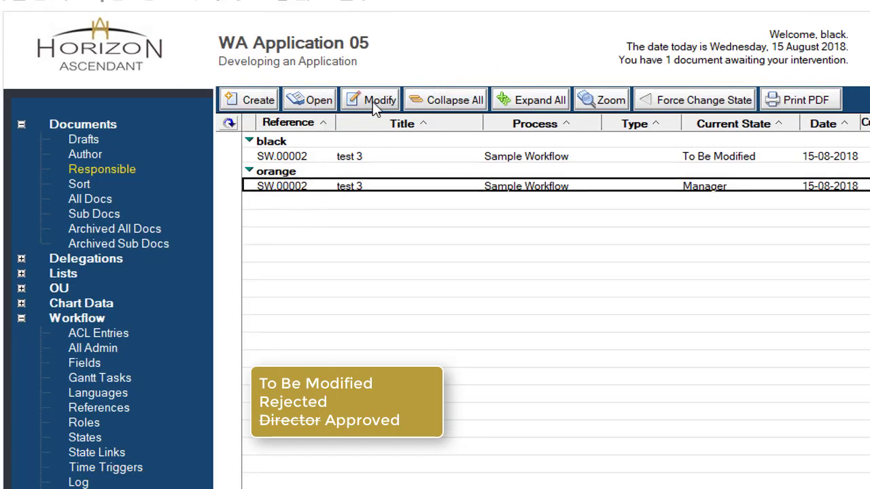
{"action": "left_click", "coordinate": [374, 101]}
{"action": "left_click", "coordinate": [141, 26]}
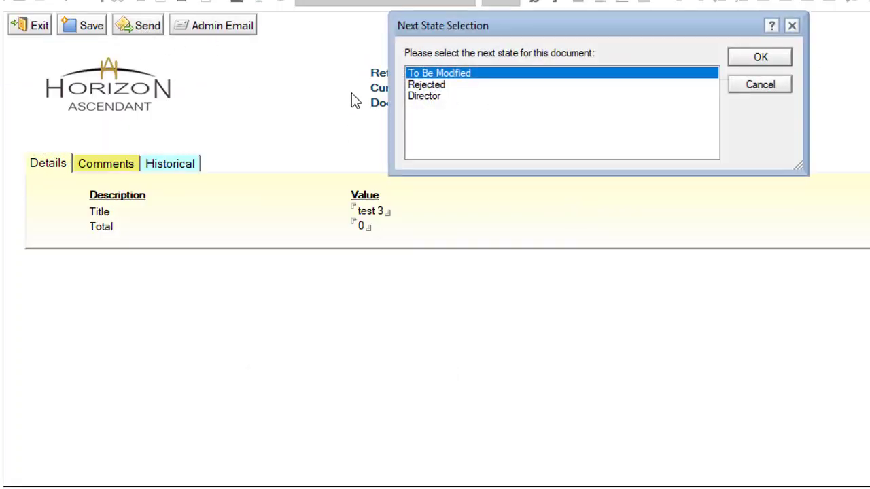
{"action": "double_click", "coordinate": [438, 98]}
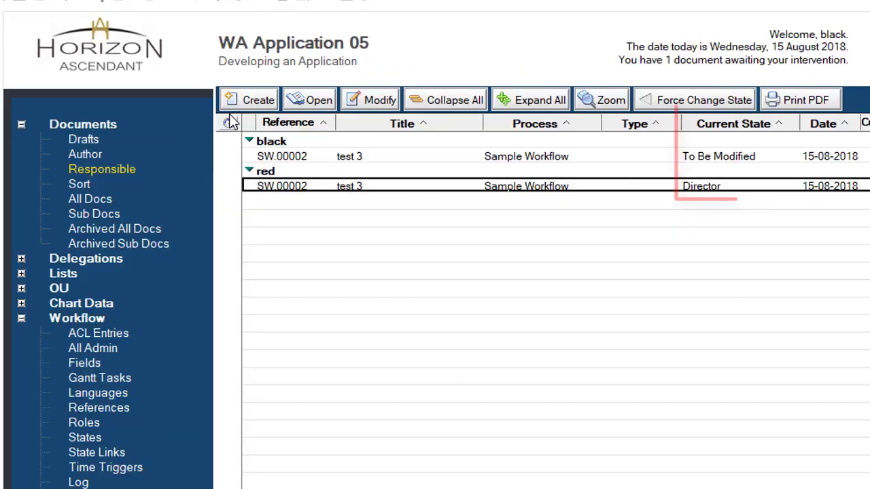
{"action": "left_click", "coordinate": [165, 228]}
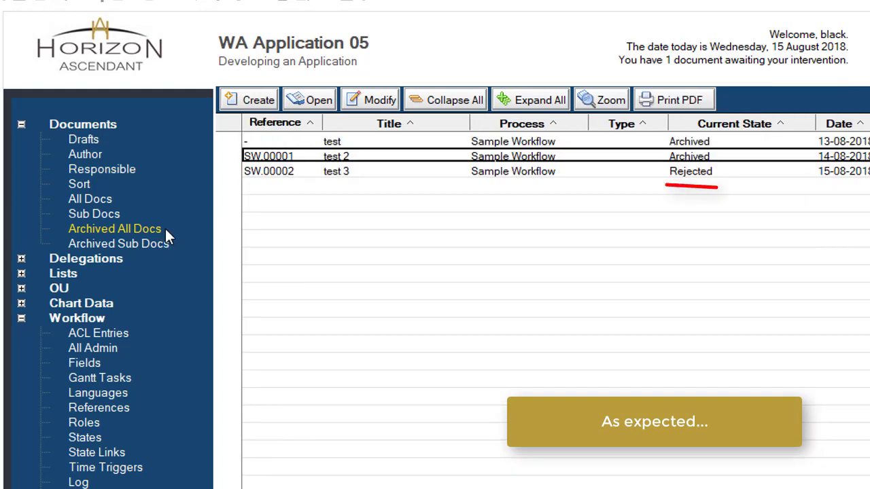
Open the Manager state for editing, set rule 3's next state alias text to Approved, and close it with the changes saved.
{"action": "left_click", "coordinate": [21, 125]}
{"action": "left_click", "coordinate": [82, 317]}
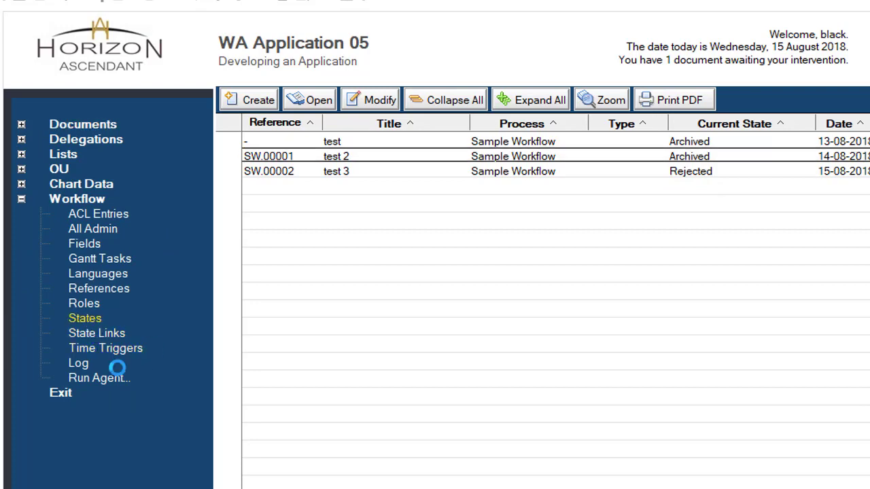
{"action": "double_click", "coordinate": [306, 218]}
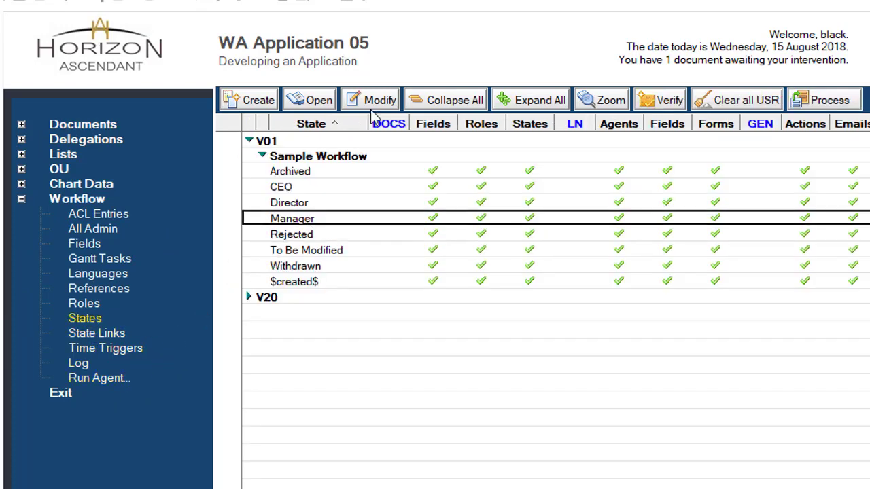
{"action": "left_click", "coordinate": [63, 180]}
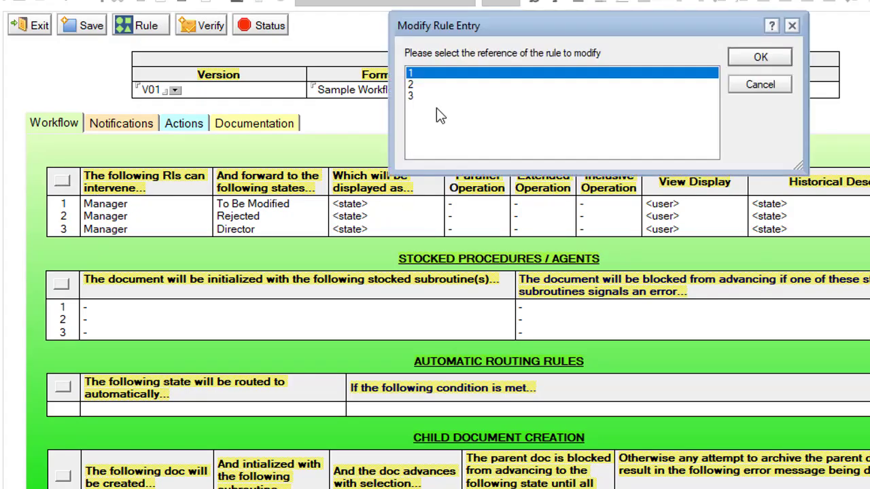
{"action": "left_click", "coordinate": [412, 96]}
{"action": "double_click", "coordinate": [412, 96]}
{"action": "left_click", "coordinate": [581, 175]}
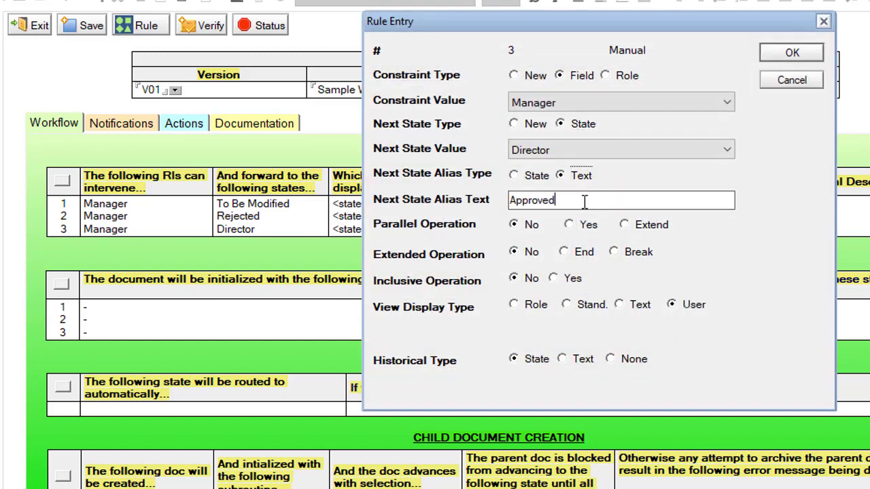
{"action": "left_click", "coordinate": [791, 52]}
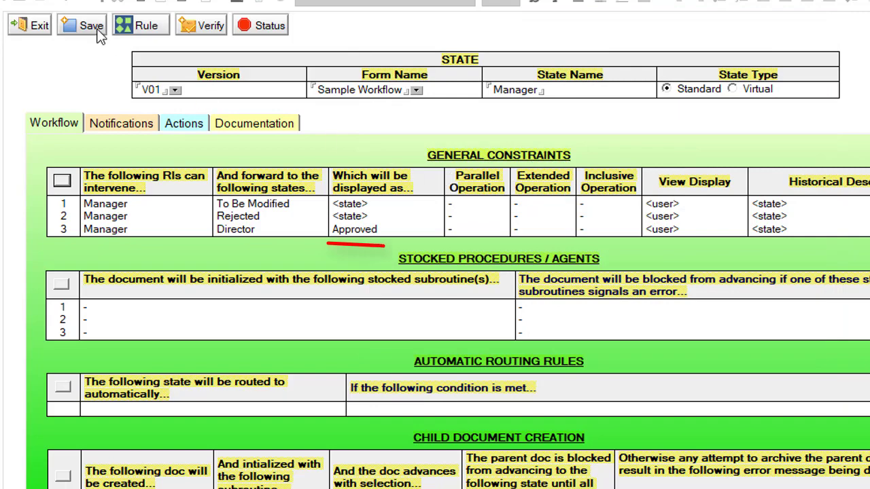
{"action": "left_click", "coordinate": [34, 28]}
Open the Director state for editing and add two automatic rules to it.
{"action": "left_click", "coordinate": [304, 206]}
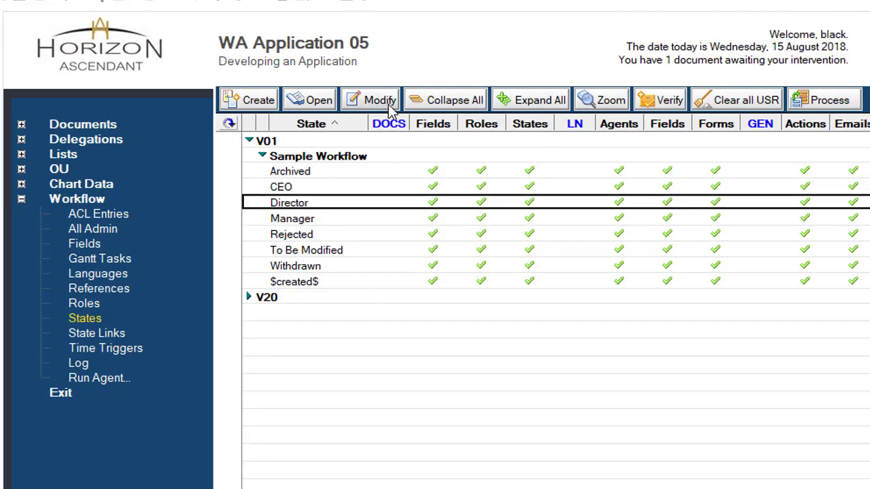
{"action": "left_click", "coordinate": [382, 104]}
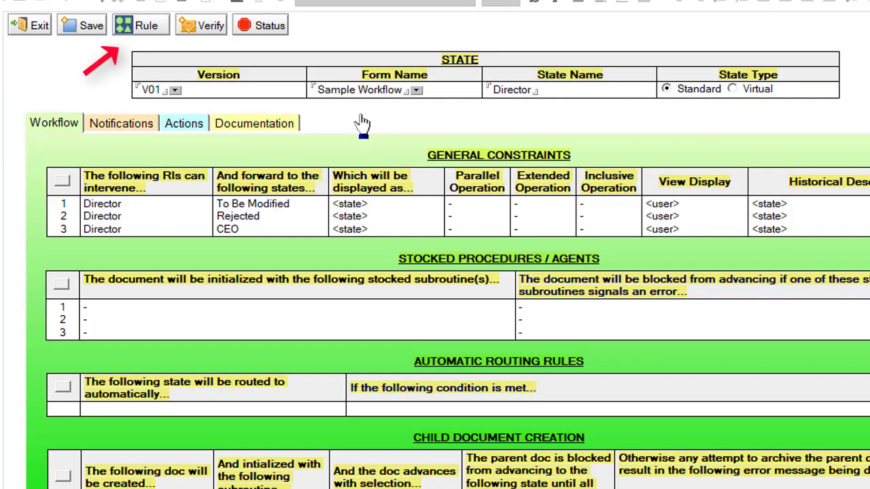
{"action": "left_click", "coordinate": [155, 26]}
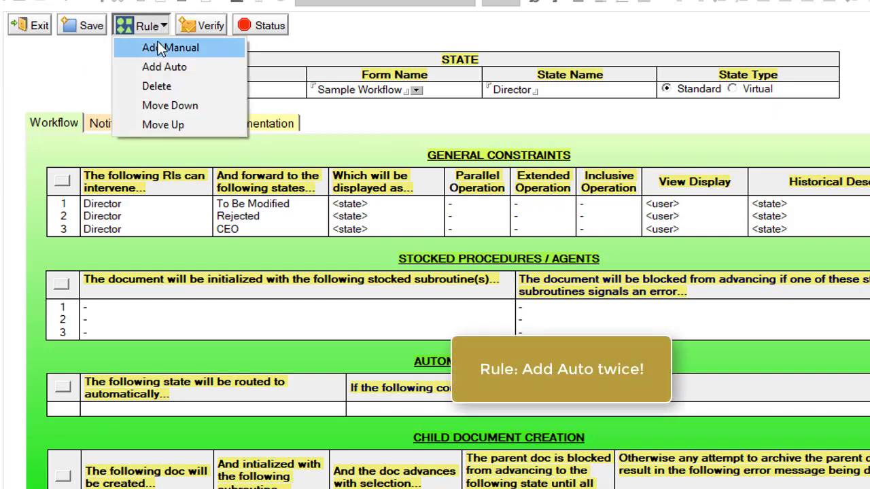
{"action": "left_click", "coordinate": [153, 66]}
{"action": "left_click", "coordinate": [156, 25]}
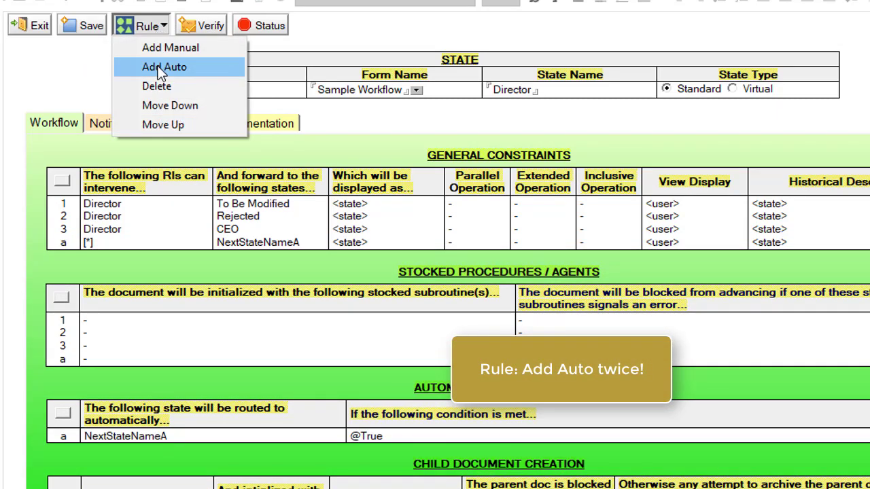
{"action": "left_click", "coordinate": [154, 67]}
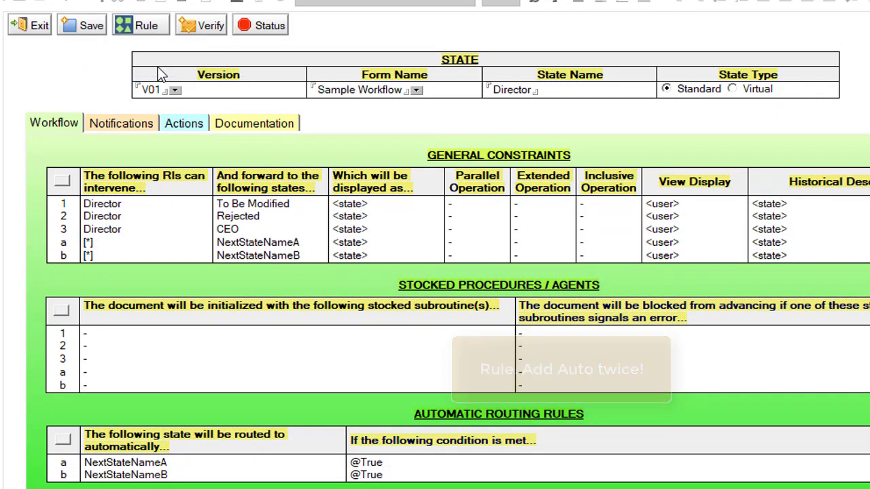
Configure automatic rule a with the Director field as constraint, Archived as next state, and Approved as alias text.
{"action": "left_click", "coordinate": [60, 182]}
{"action": "double_click", "coordinate": [426, 107]}
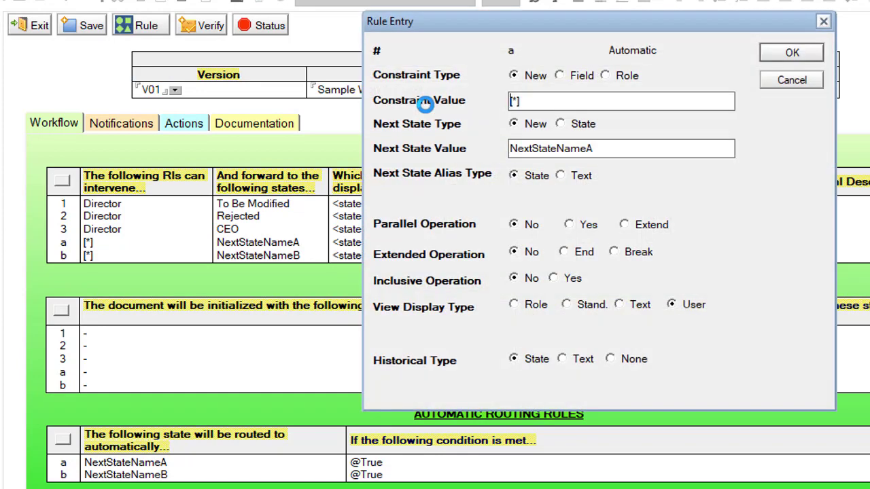
{"action": "left_click", "coordinate": [576, 77]}
{"action": "left_click", "coordinate": [568, 100]}
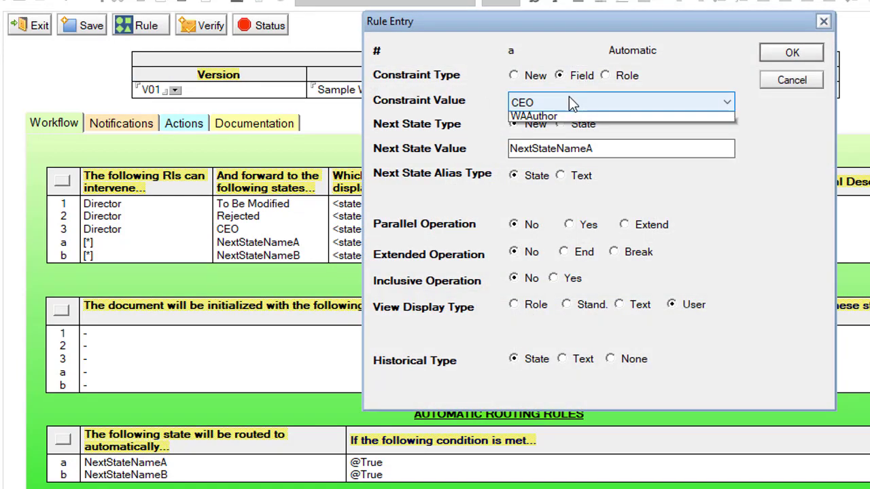
{"action": "left_click", "coordinate": [558, 134]}
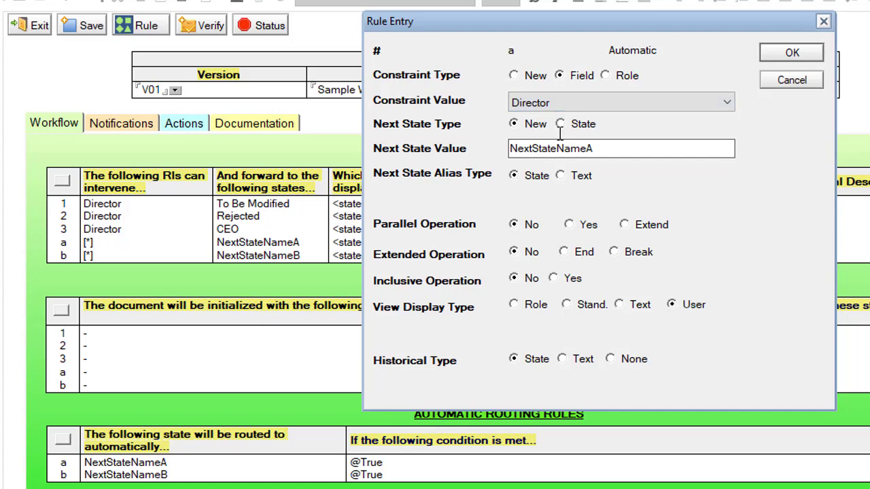
{"action": "left_click", "coordinate": [583, 124]}
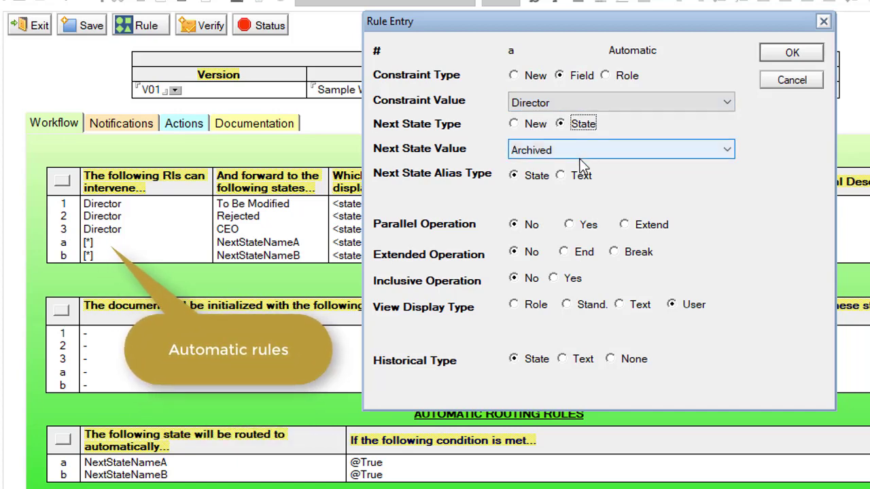
{"action": "left_click", "coordinate": [581, 177]}
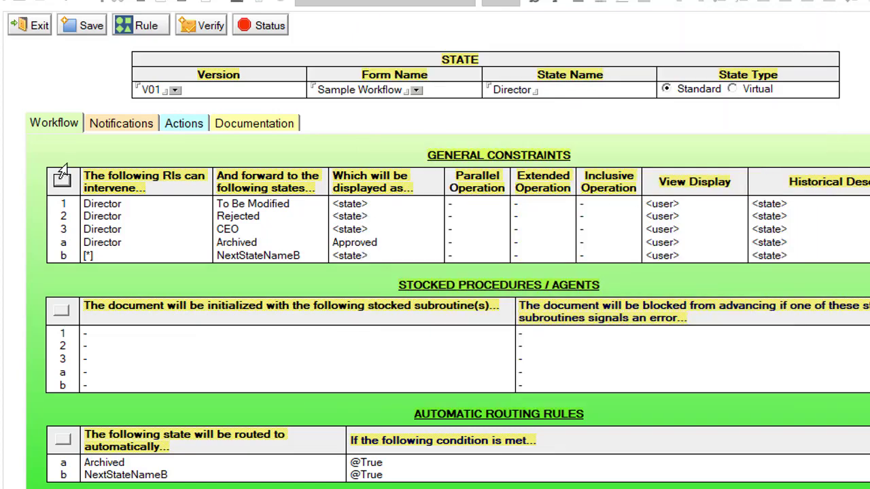
Configure automatic rule b with the Director field as constraint, CEO as next state, and Approved as alias text.
{"action": "left_click", "coordinate": [61, 180]}
{"action": "double_click", "coordinate": [414, 118]}
{"action": "left_click", "coordinate": [558, 75]}
{"action": "left_click", "coordinate": [563, 102]}
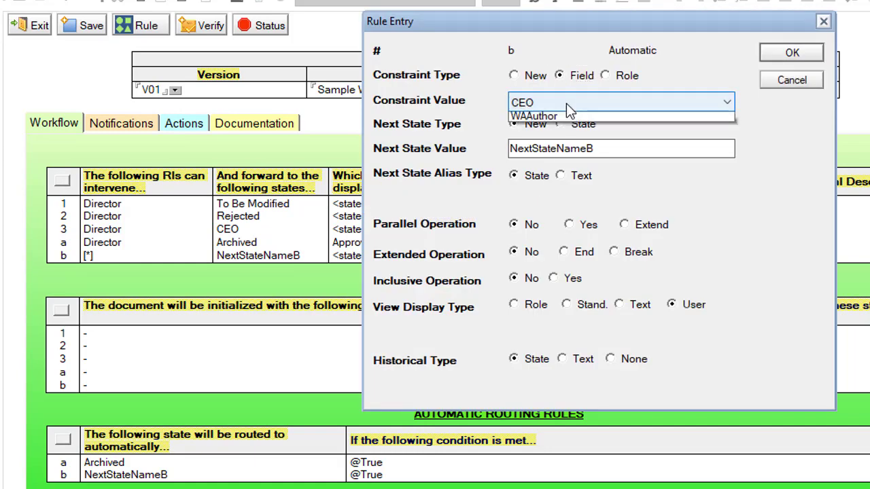
{"action": "left_click", "coordinate": [564, 132]}
{"action": "left_click", "coordinate": [587, 126]}
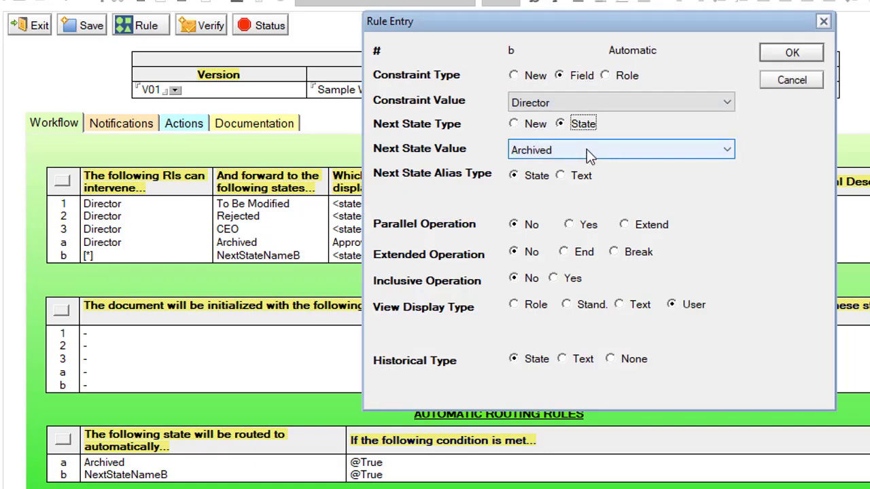
{"action": "left_click", "coordinate": [587, 149]}
{"action": "left_click", "coordinate": [581, 178]}
{"action": "left_click", "coordinate": [581, 177]}
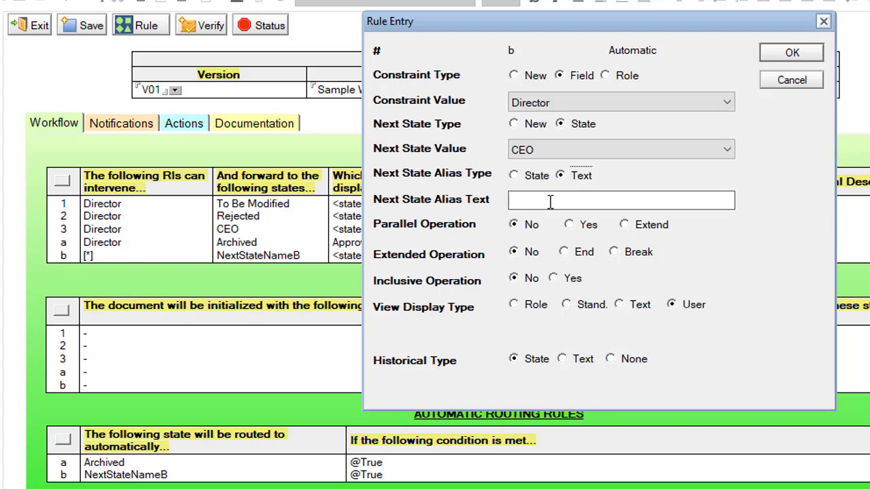
{"action": "left_click", "coordinate": [792, 53]}
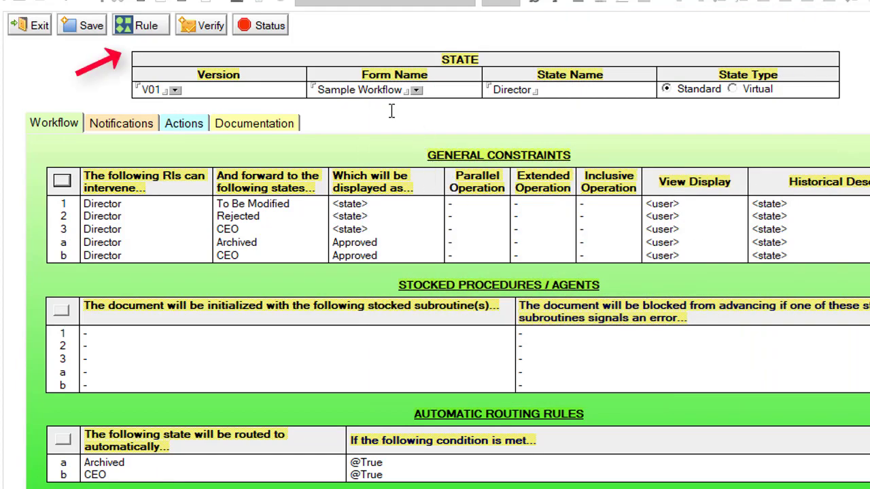
Move manual rule 3 of the Director state down two places, below automatic rules a and b.
{"action": "left_click", "coordinate": [163, 26]}
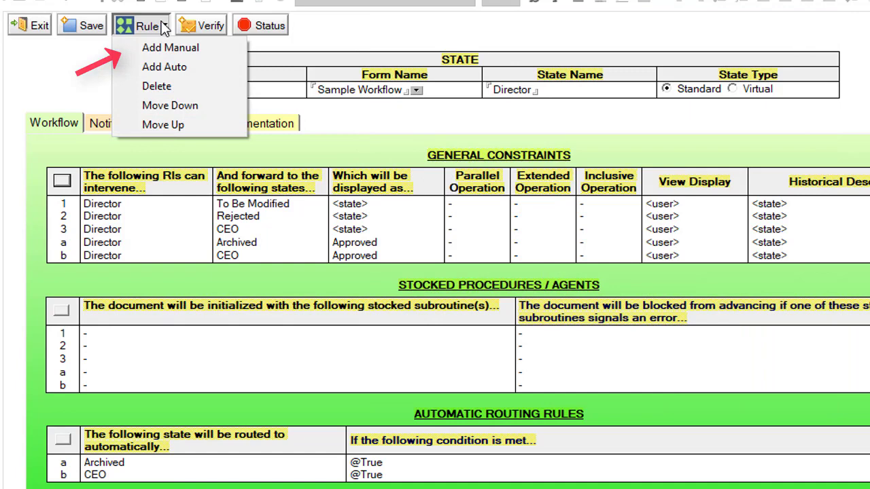
{"action": "left_click", "coordinate": [162, 108]}
{"action": "double_click", "coordinate": [443, 91]}
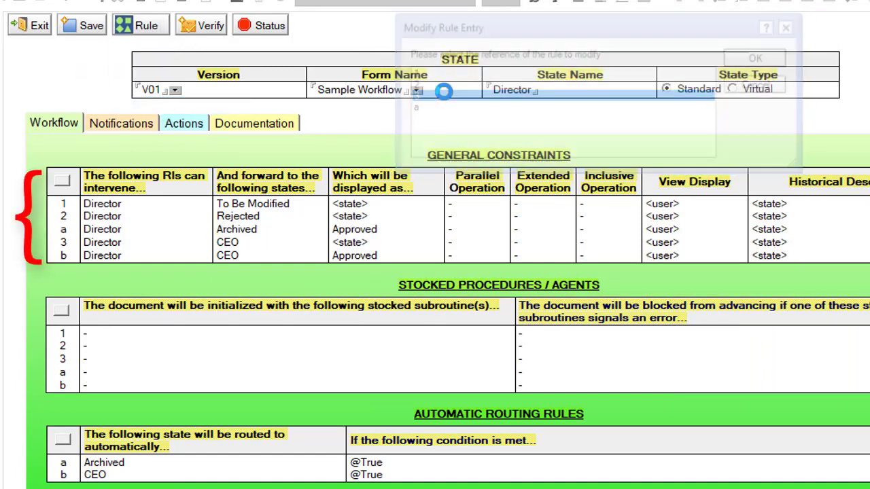
{"action": "left_click", "coordinate": [151, 27]}
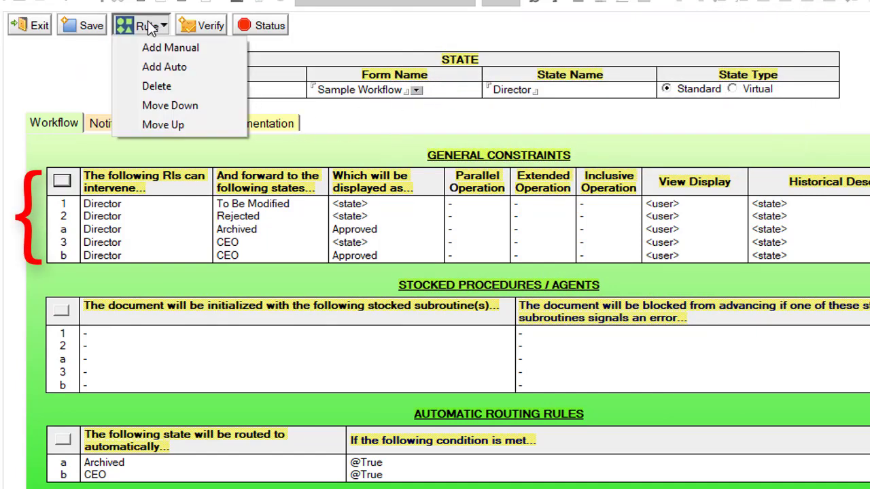
{"action": "left_click", "coordinate": [172, 107]}
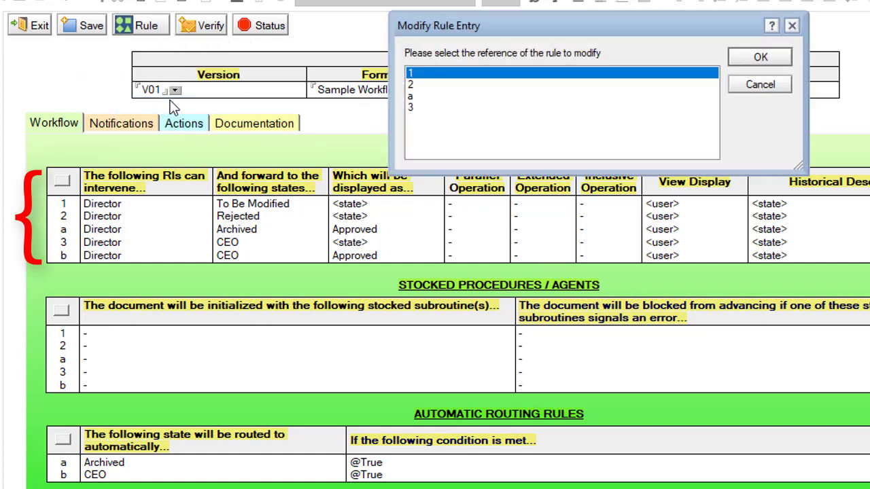
{"action": "double_click", "coordinate": [417, 108]}
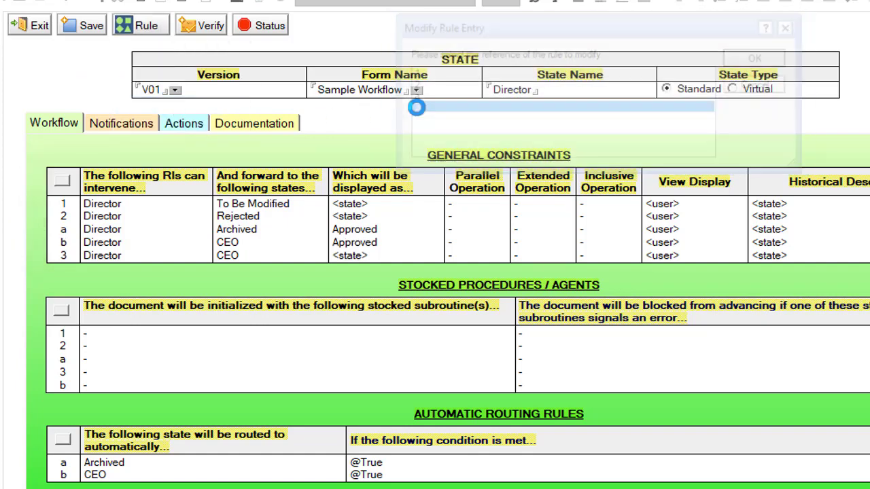
Delete manual rule 3, which forwards to CEO, from the Director state.
{"action": "left_click", "coordinate": [145, 26]}
{"action": "left_click", "coordinate": [155, 84]}
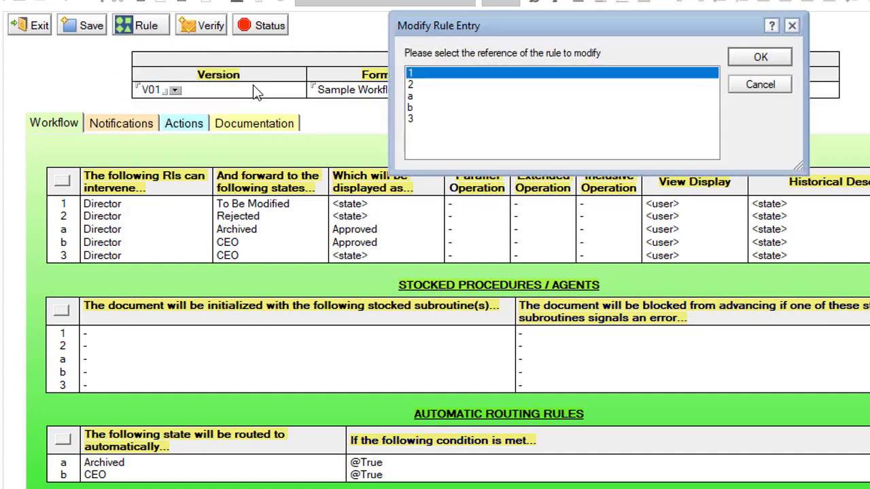
{"action": "double_click", "coordinate": [411, 121]}
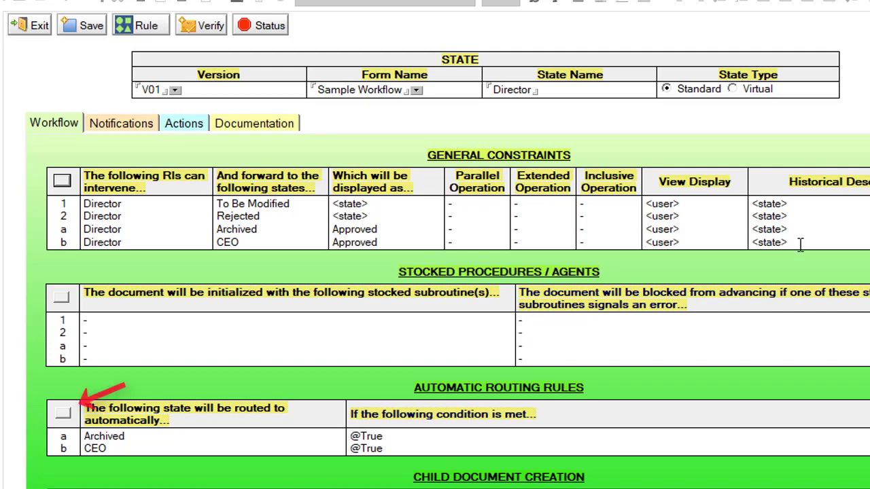
Set automatic rule a's routing condition to Total < 500, then save and close the Director state.
{"action": "left_click", "coordinate": [64, 412]}
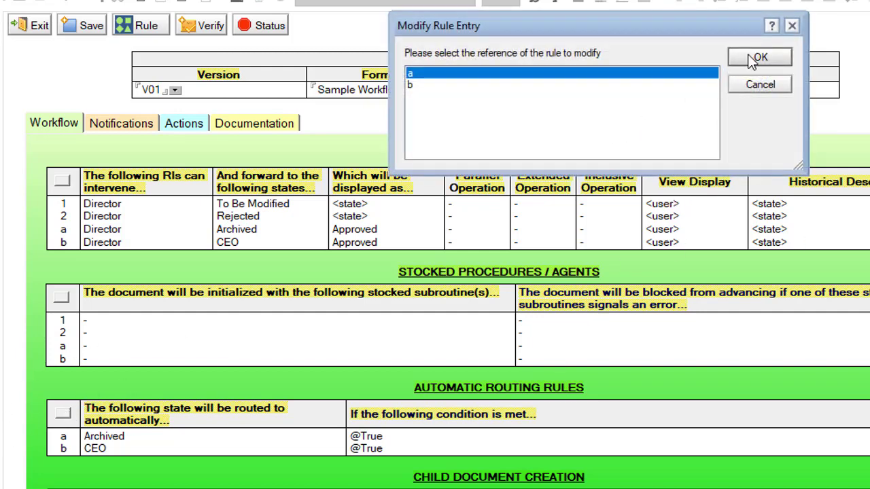
{"action": "left_click", "coordinate": [747, 60]}
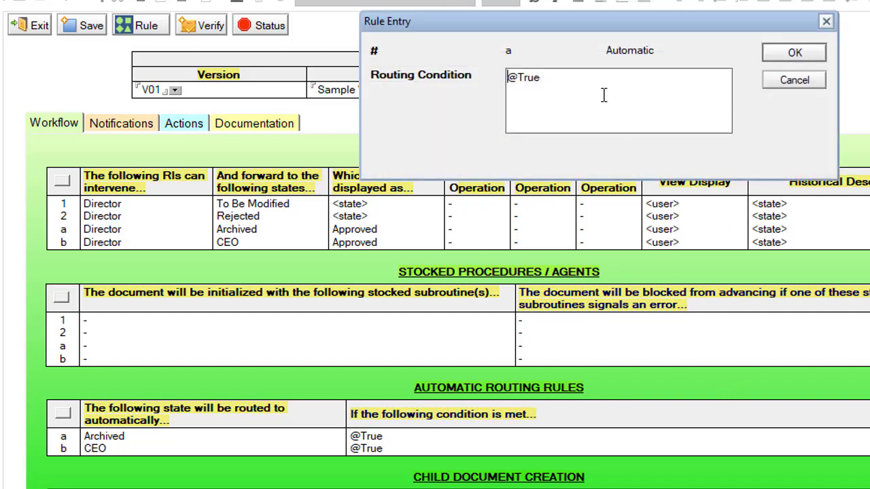
{"action": "left_click_drag", "start_coordinate": [603, 95], "coordinate": [392, 64]}
{"action": "type", "text": "Total < 500"}
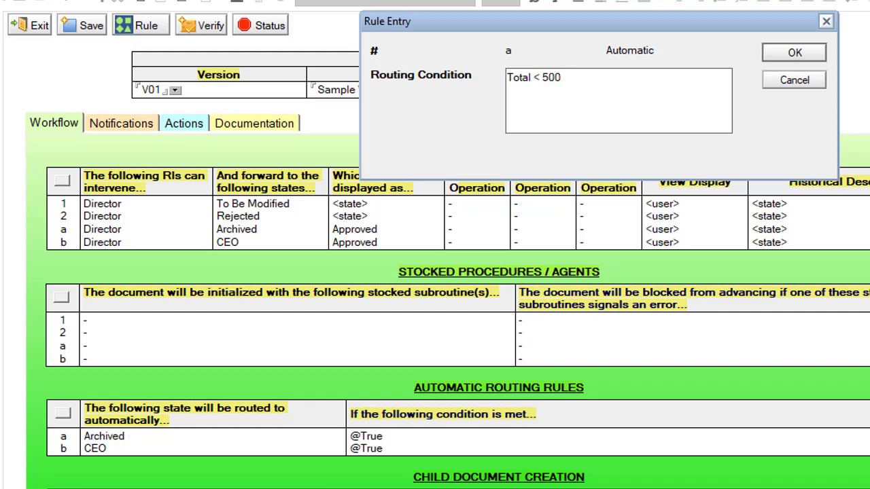
{"action": "left_click", "coordinate": [807, 57]}
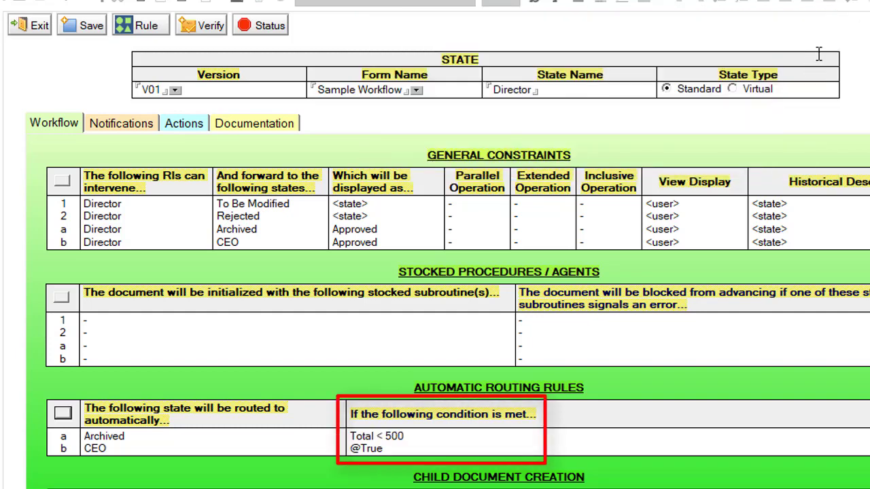
{"action": "left_click", "coordinate": [84, 27]}
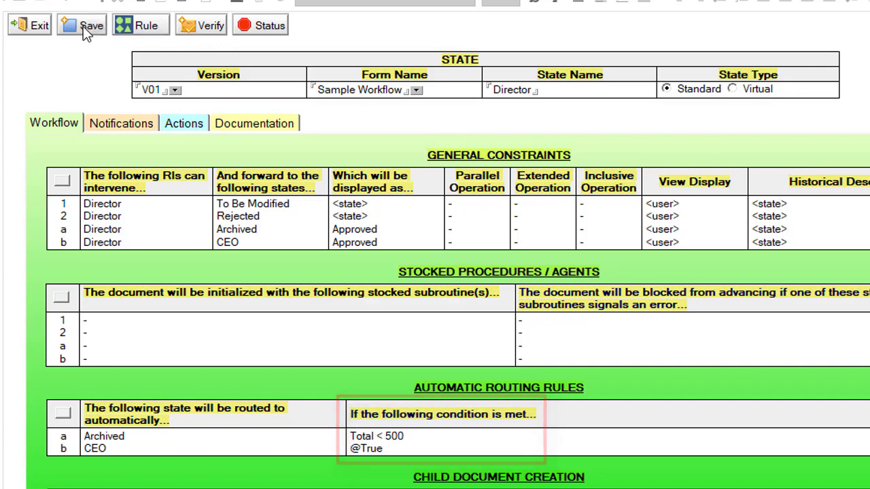
{"action": "left_click", "coordinate": [31, 26]}
Open the CEO state for editing, set rule 3's next state alias text to Approved, and save and close it.
{"action": "left_click", "coordinate": [280, 187]}
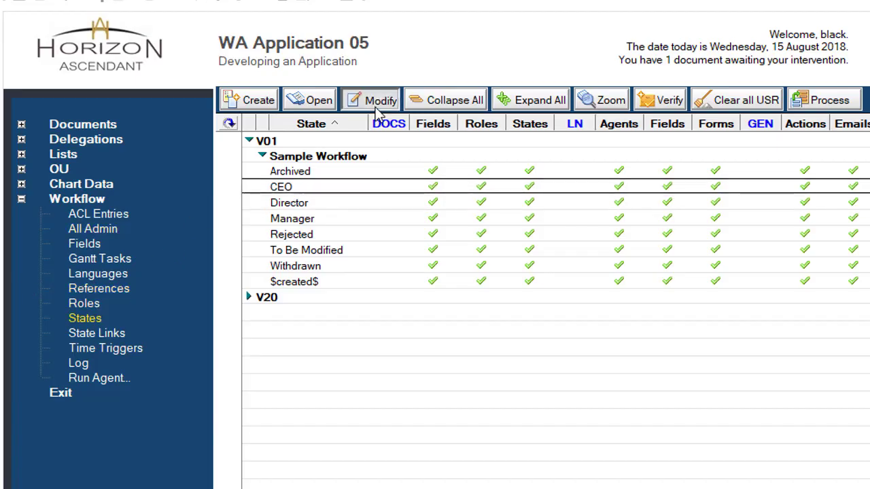
{"action": "left_click", "coordinate": [371, 100]}
{"action": "left_click", "coordinate": [68, 183]}
{"action": "double_click", "coordinate": [426, 95]}
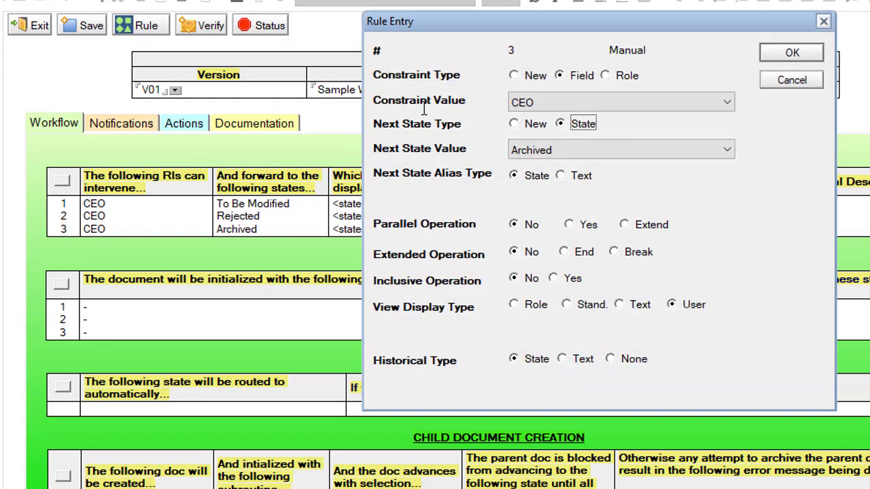
{"action": "left_click", "coordinate": [577, 177]}
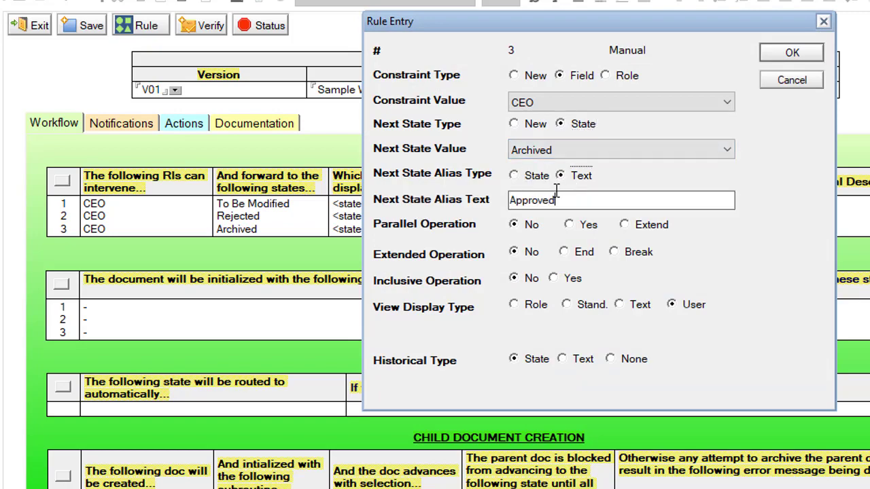
{"action": "left_click", "coordinate": [792, 53]}
{"action": "left_click", "coordinate": [83, 27]}
{"action": "left_click", "coordinate": [31, 26]}
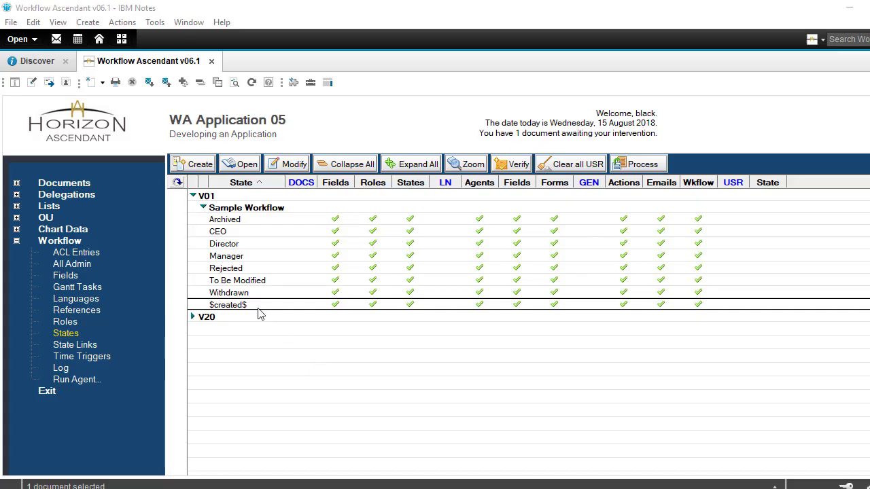
Open the $created$ state for editing, set rule 1's next state alias text to Created, and save and close it.
{"action": "left_click", "coordinate": [281, 165]}
{"action": "left_click", "coordinate": [50, 228]}
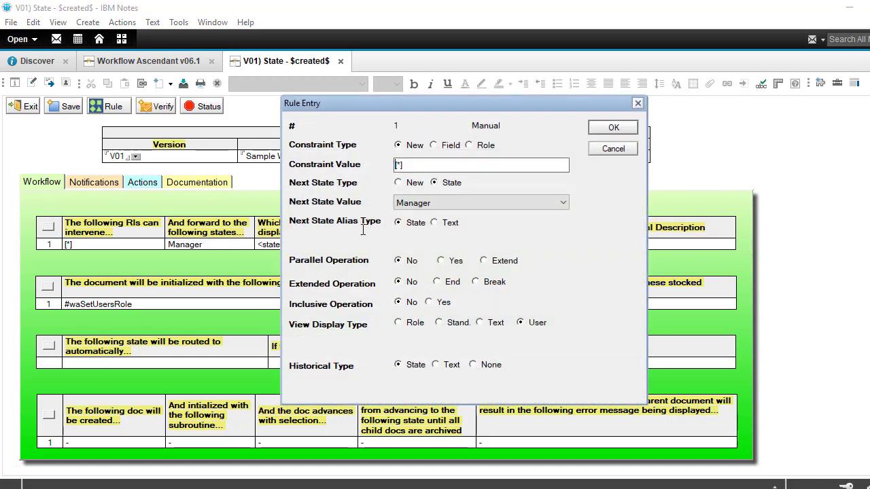
{"action": "left_click", "coordinate": [444, 222]}
{"action": "left_click", "coordinate": [441, 238]}
{"action": "type", "text": "Create"}
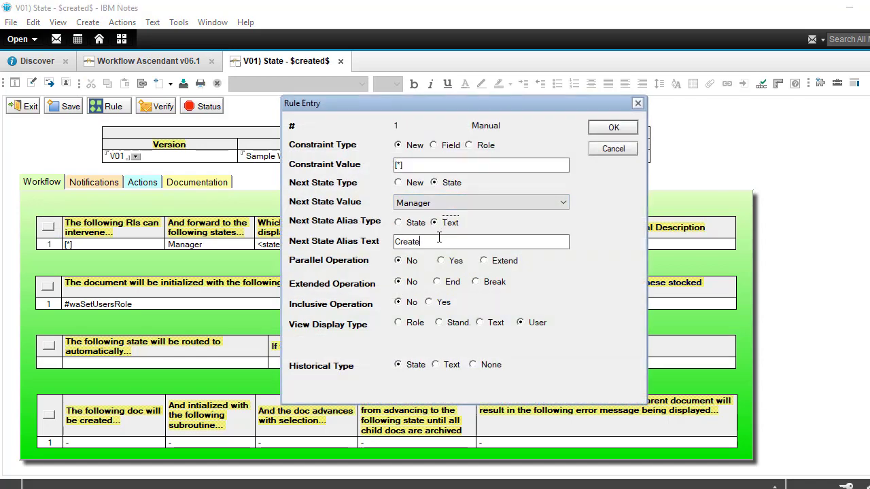
{"action": "type", "text": "d"}
{"action": "left_click", "coordinate": [613, 127]}
{"action": "left_click", "coordinate": [65, 106]}
{"action": "left_click", "coordinate": [24, 106]}
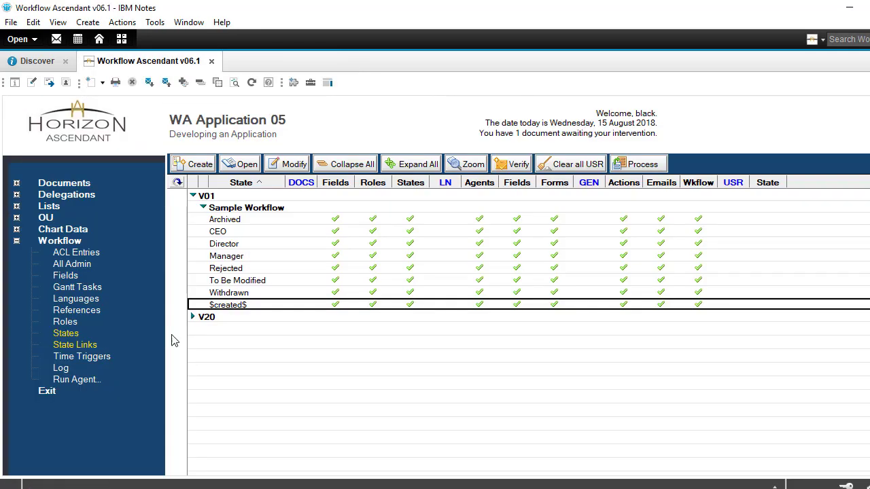
Open the To Be Modified state, set rule 2's next state alias text to Modified, and close it with the changes saved.
{"action": "double_click", "coordinate": [238, 280]}
{"action": "left_click", "coordinate": [50, 228]}
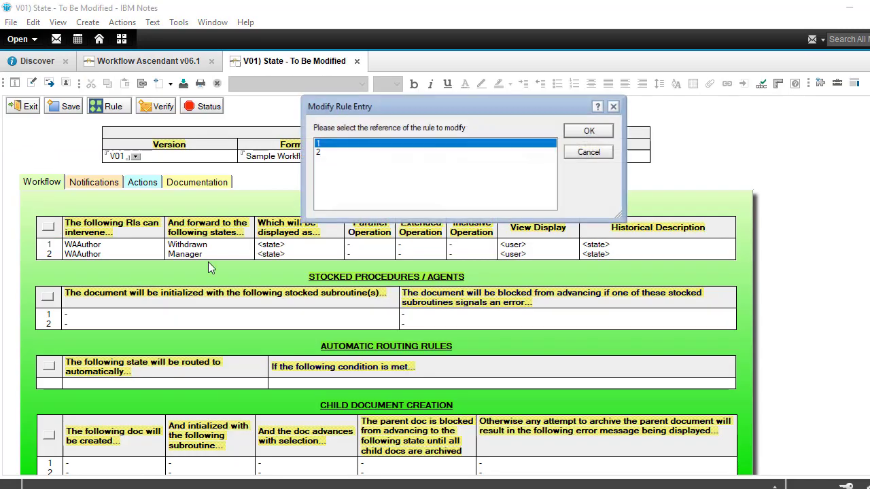
{"action": "double_click", "coordinate": [322, 152]}
{"action": "left_click", "coordinate": [441, 223]}
{"action": "left_click", "coordinate": [448, 245]}
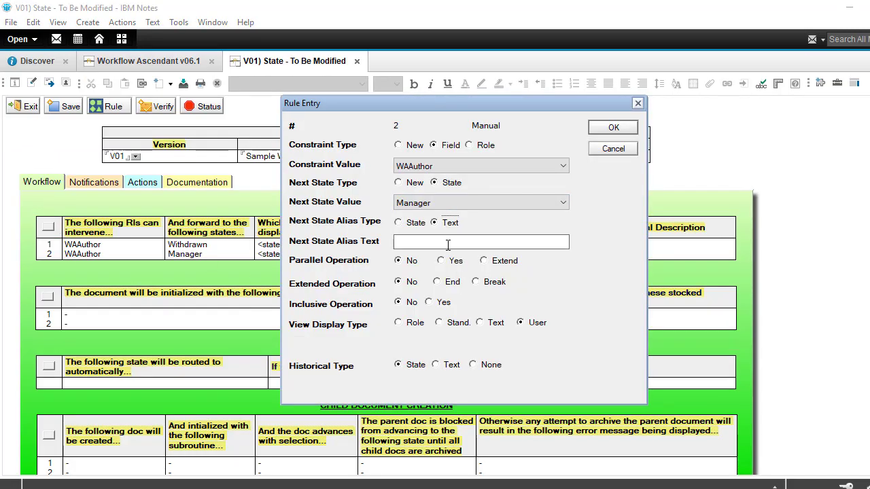
{"action": "left_click", "coordinate": [614, 128]}
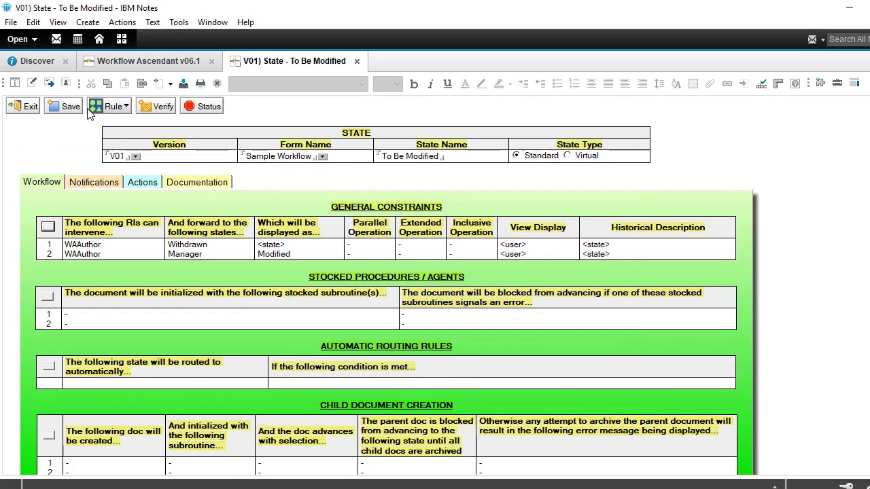
{"action": "left_click", "coordinate": [27, 107]}
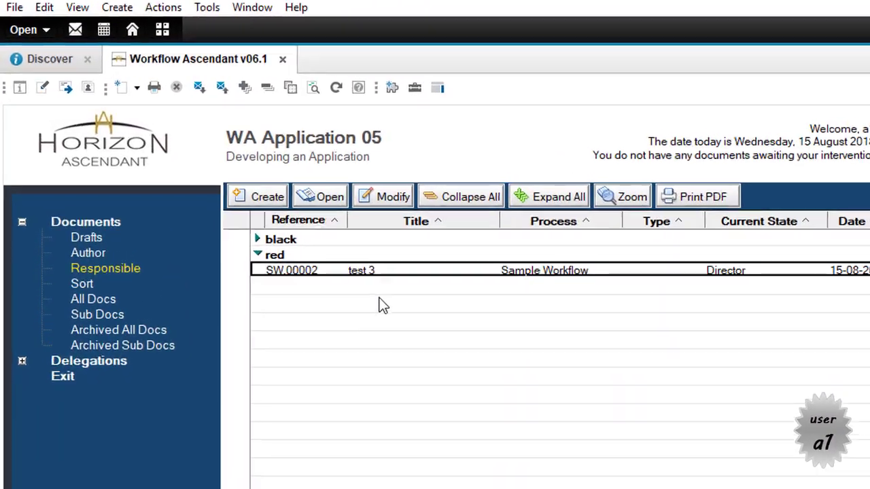
Create a Sample Workflow document titled Test 50 with a Total of 50, and send it on to Manager.
{"action": "left_click", "coordinate": [269, 197]}
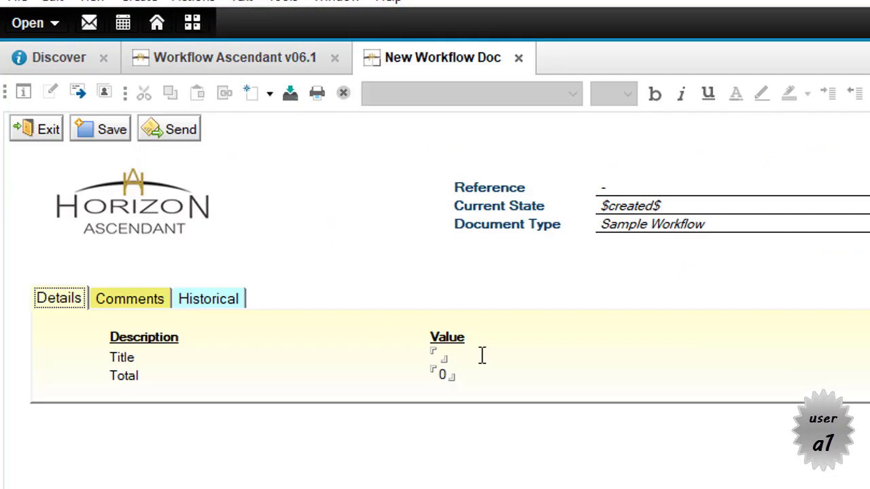
{"action": "left_click", "coordinate": [482, 355]}
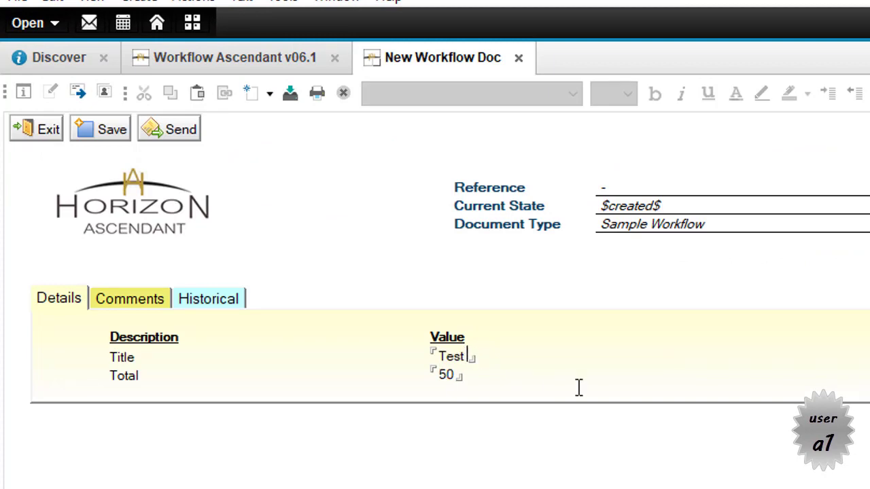
{"action": "left_click", "coordinate": [180, 129]}
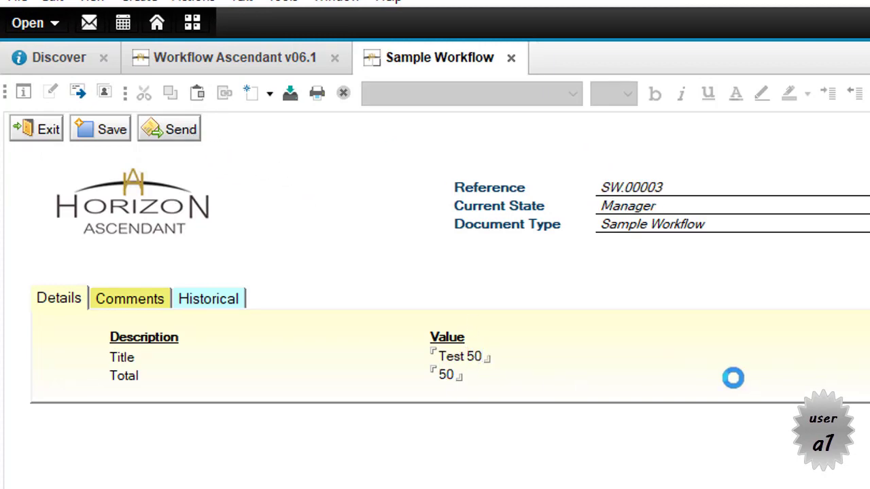
Create a Sample Workflow document titled Test 500 with a Total of 500, and send it on to Manager.
{"action": "left_click", "coordinate": [325, 225]}
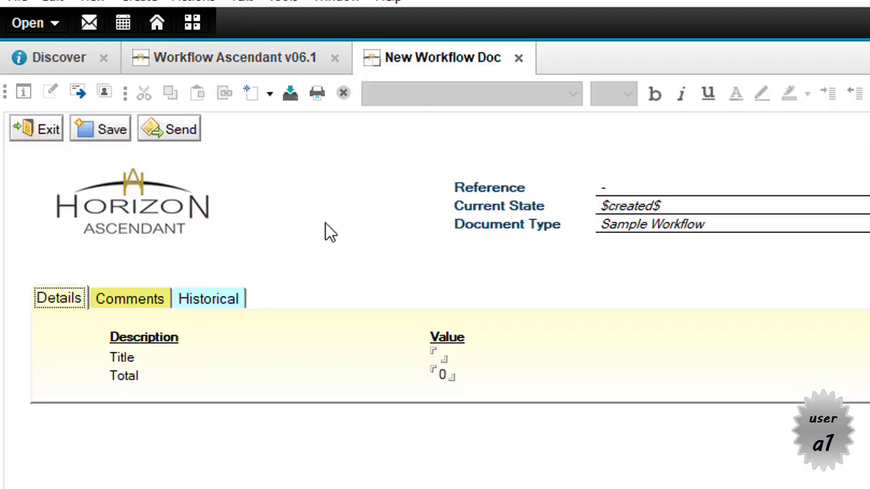
{"action": "left_click", "coordinate": [470, 361]}
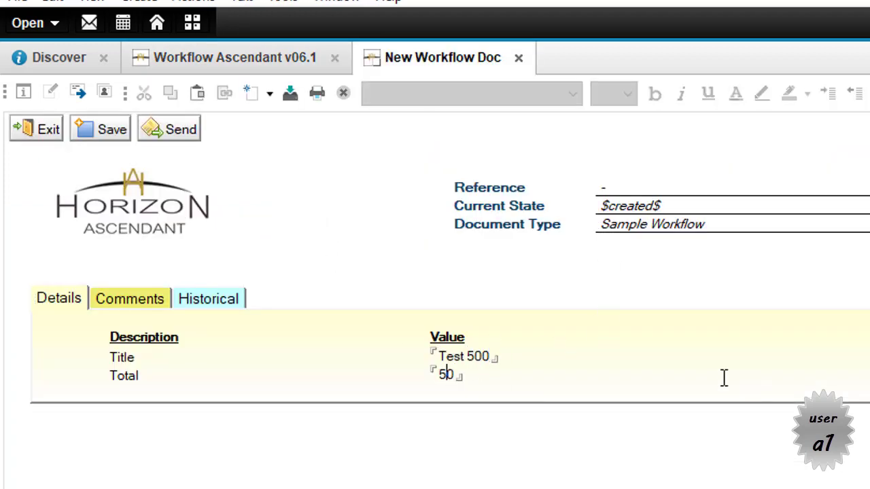
{"action": "left_click", "coordinate": [173, 136]}
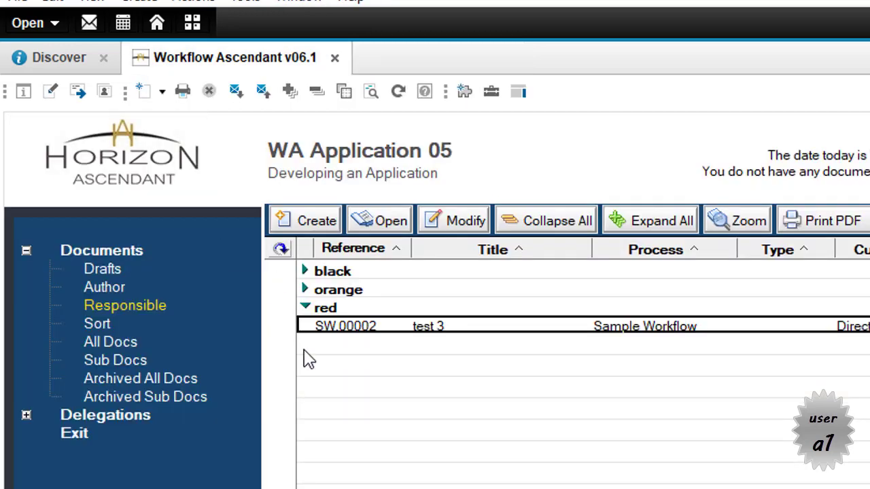
View the test 3 document's details, close it, and expand all categories in the Responsible view.
{"action": "left_click", "coordinate": [466, 219]}
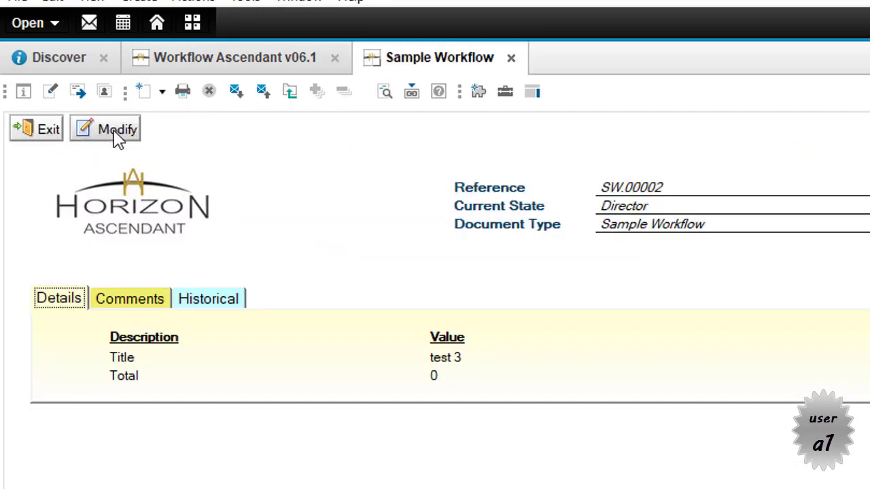
{"action": "left_click", "coordinate": [41, 139]}
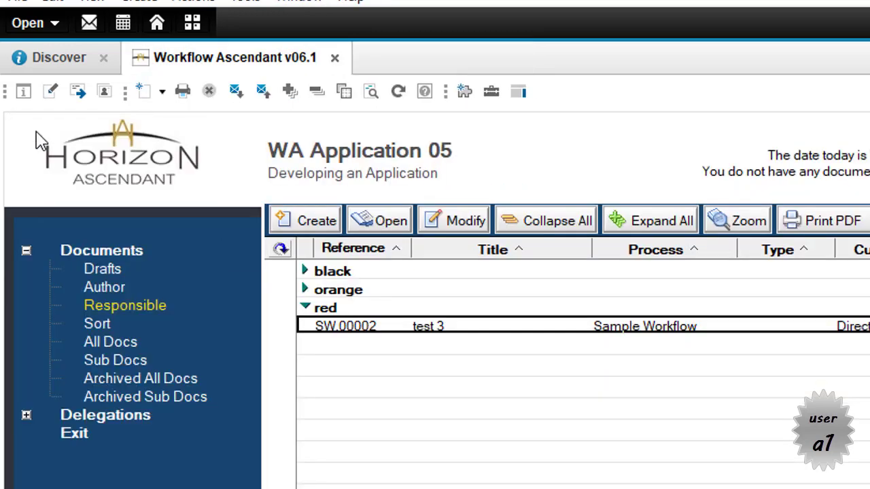
{"action": "left_click", "coordinate": [637, 227]}
{"action": "scroll", "coordinate": [644, 261], "scroll_direction": "up", "scroll_amount": 1}
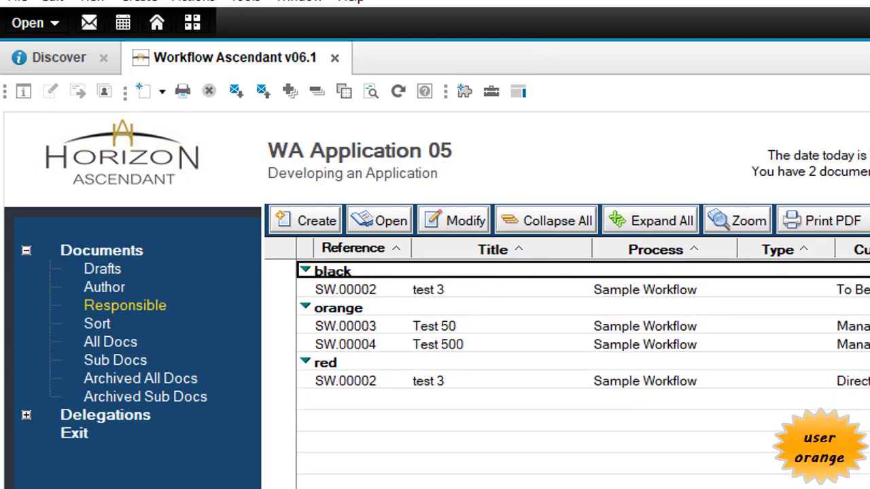
Open the Test 50 document for editing as the orange user and send it on from Manager to Director.
{"action": "left_click", "coordinate": [438, 326]}
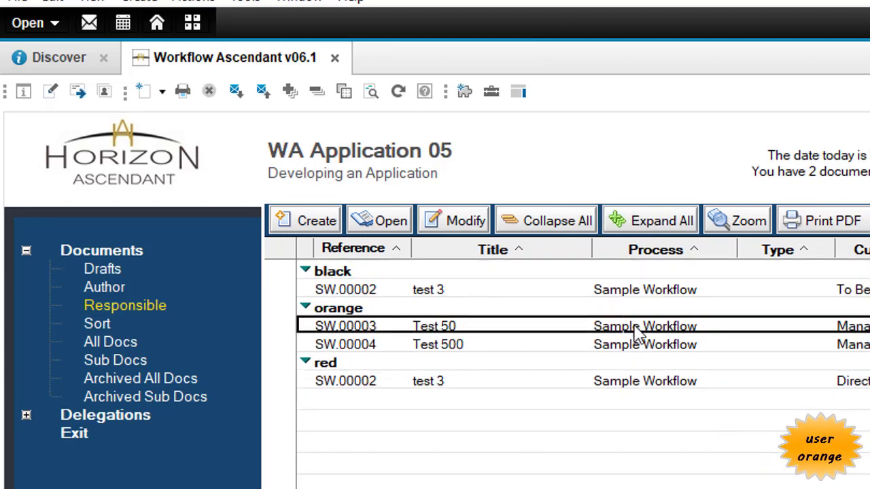
{"action": "left_click", "coordinate": [459, 224]}
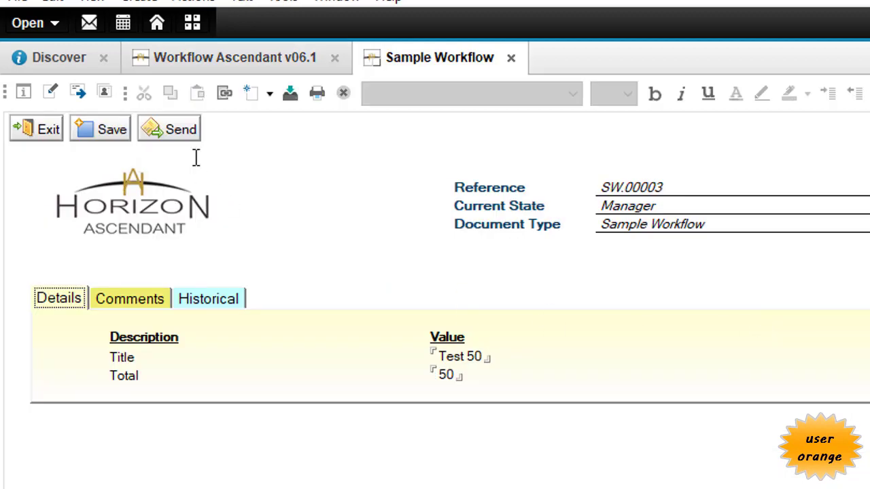
{"action": "left_click", "coordinate": [180, 130]}
{"action": "left_click", "coordinate": [548, 226]}
{"action": "double_click", "coordinate": [548, 227]}
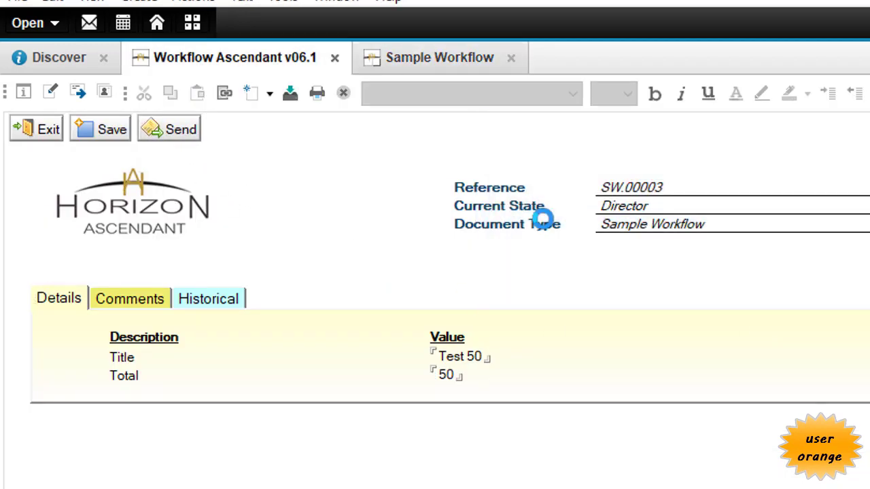
Open the Test 500 document for editing and send it on from Manager to Director.
{"action": "left_click", "coordinate": [458, 326]}
{"action": "left_click", "coordinate": [465, 223]}
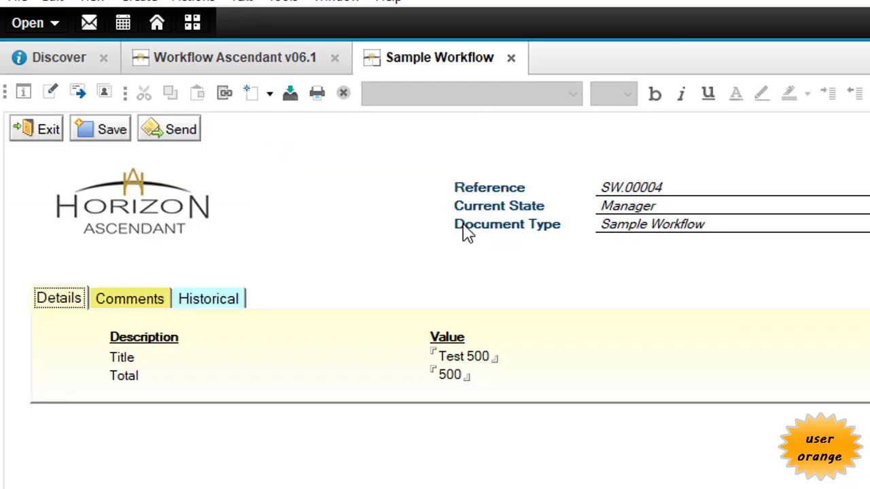
{"action": "left_click", "coordinate": [171, 130]}
{"action": "double_click", "coordinate": [527, 216]}
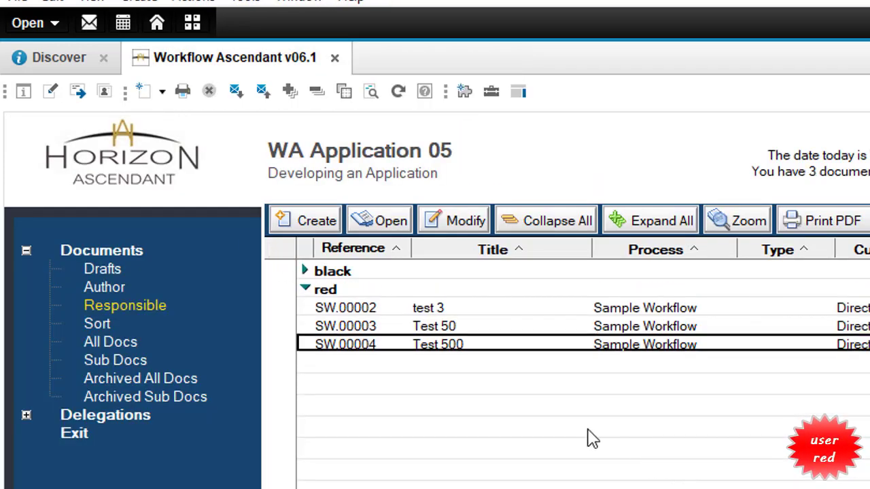
As the red user, open the Test 50 document for editing and send it on with Approved as the next state.
{"action": "left_click", "coordinate": [454, 324]}
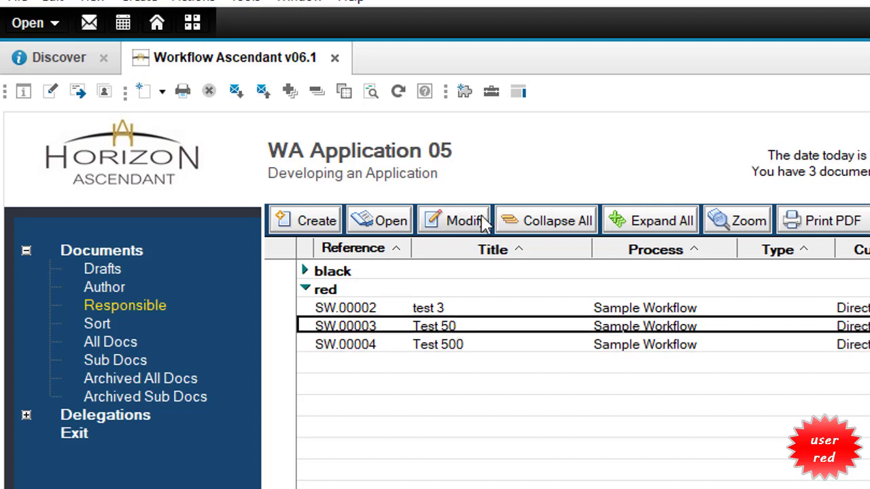
{"action": "left_click", "coordinate": [480, 222]}
{"action": "left_click", "coordinate": [178, 139]}
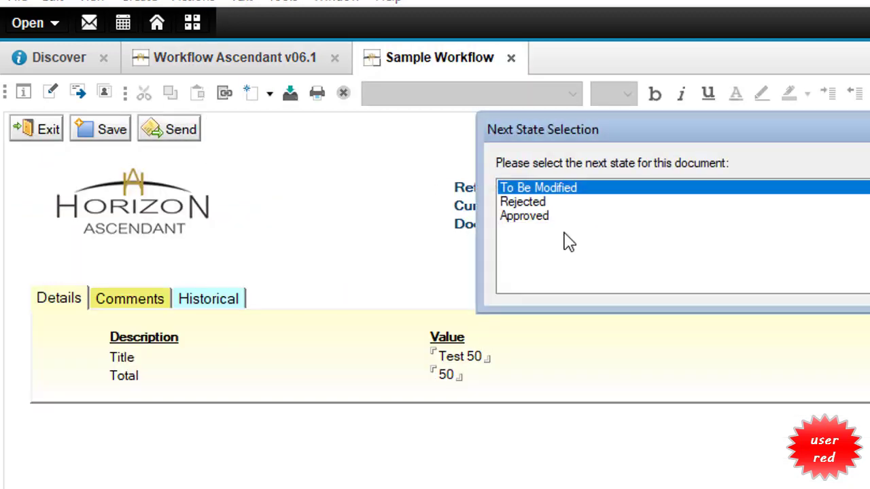
{"action": "double_click", "coordinate": [531, 217]}
Open the Test 500 document for editing in the Director state and send it on with Approved as the next state.
{"action": "left_click", "coordinate": [481, 329]}
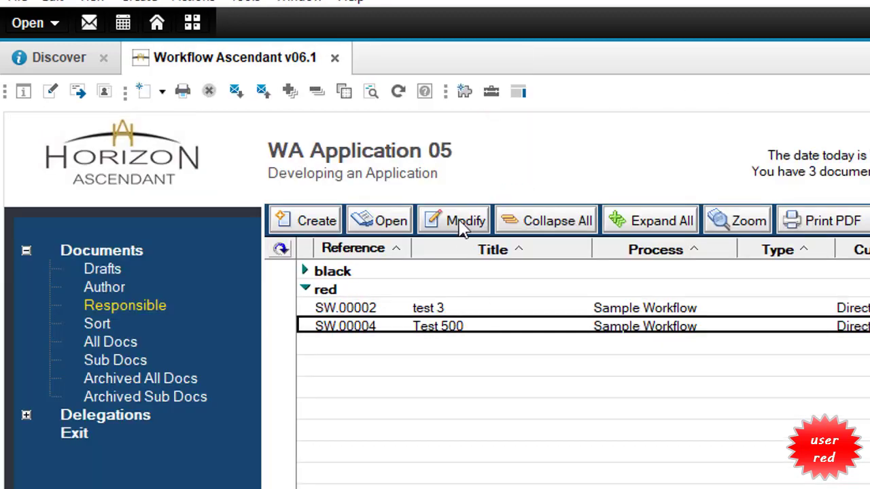
{"action": "double_click", "coordinate": [829, 337]}
{"action": "left_click", "coordinate": [179, 133]}
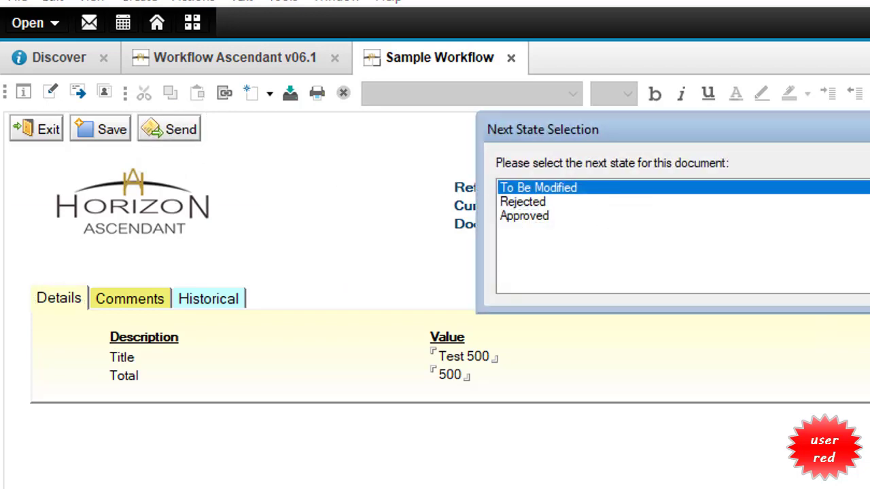
{"action": "double_click", "coordinate": [720, 217]}
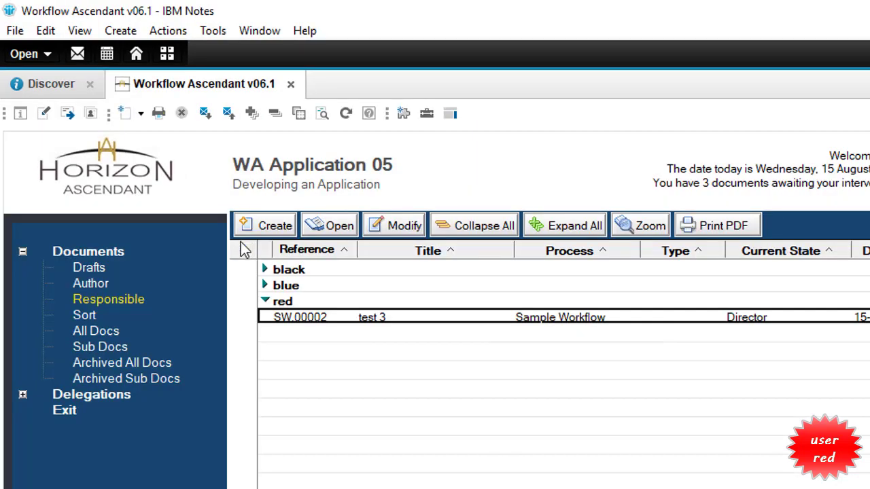
As the blue user, open the Test 500 document for editing in the CEO state and send it to To Be Modified.
{"action": "left_click", "coordinate": [266, 270]}
{"action": "left_click", "coordinate": [265, 301]}
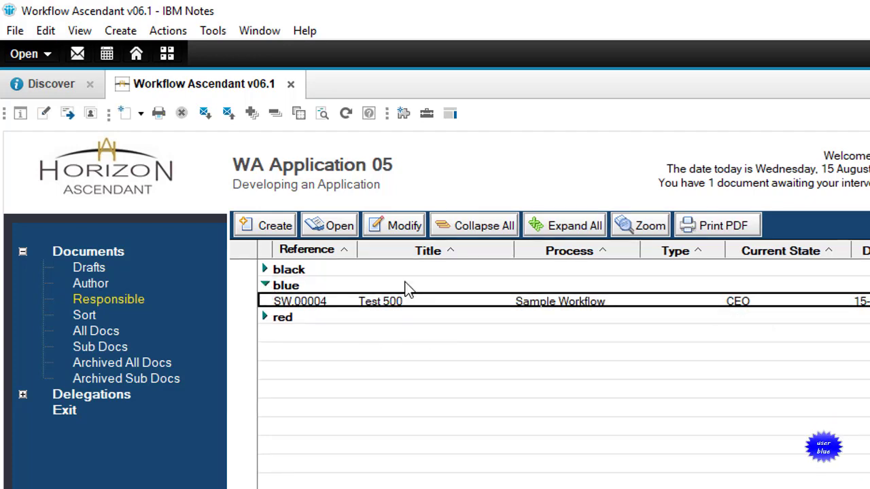
{"action": "left_click", "coordinate": [390, 229]}
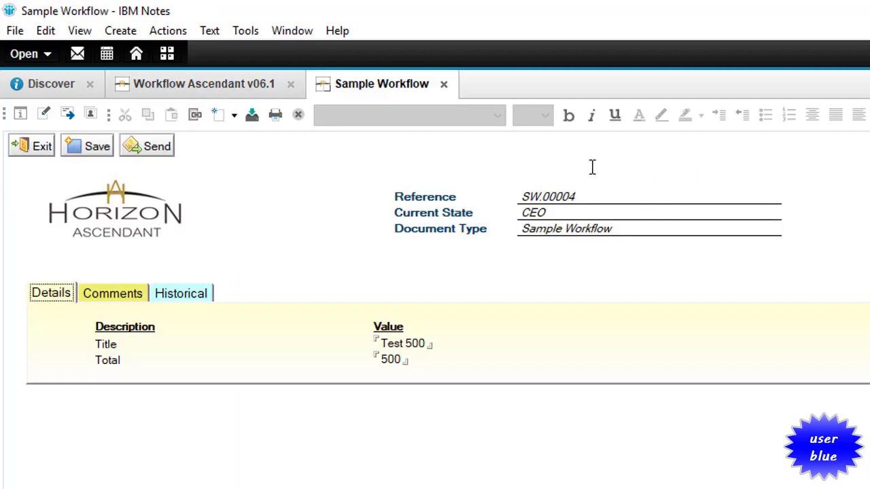
{"action": "left_click", "coordinate": [164, 144]}
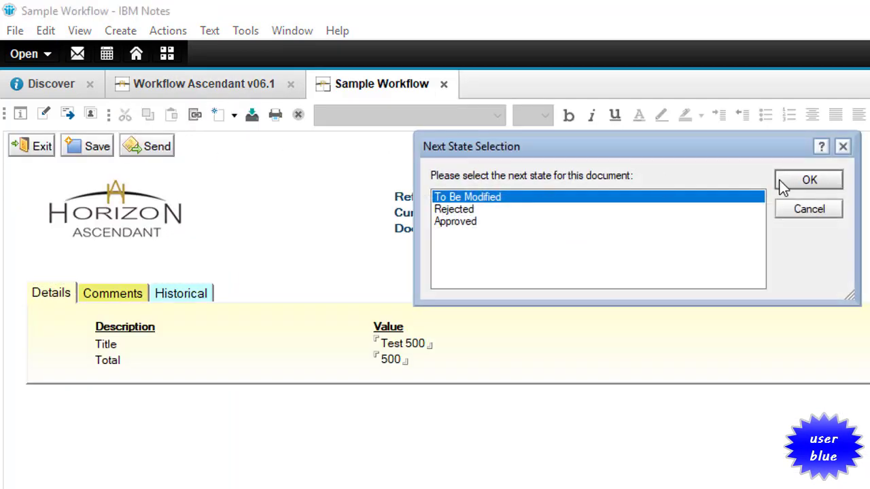
{"action": "left_click", "coordinate": [808, 181]}
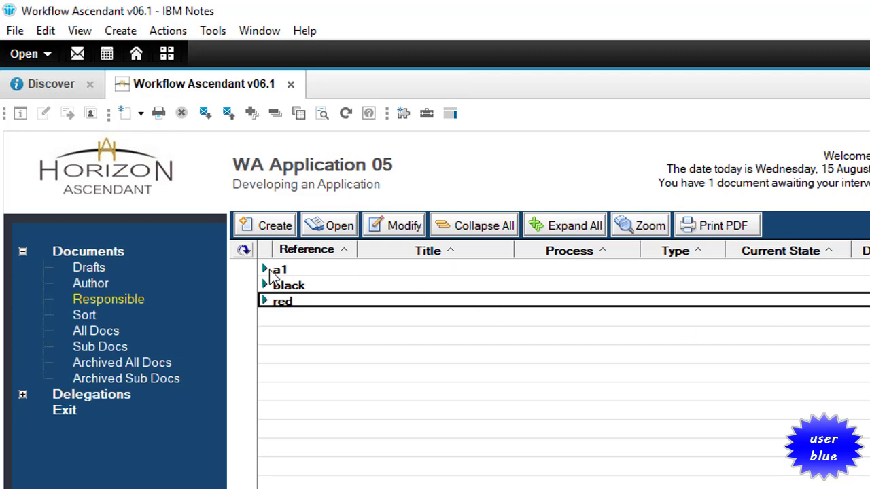
Open the Test 500 document under the a1 category and examine its details, comments and history.
{"action": "left_click", "coordinate": [265, 270]}
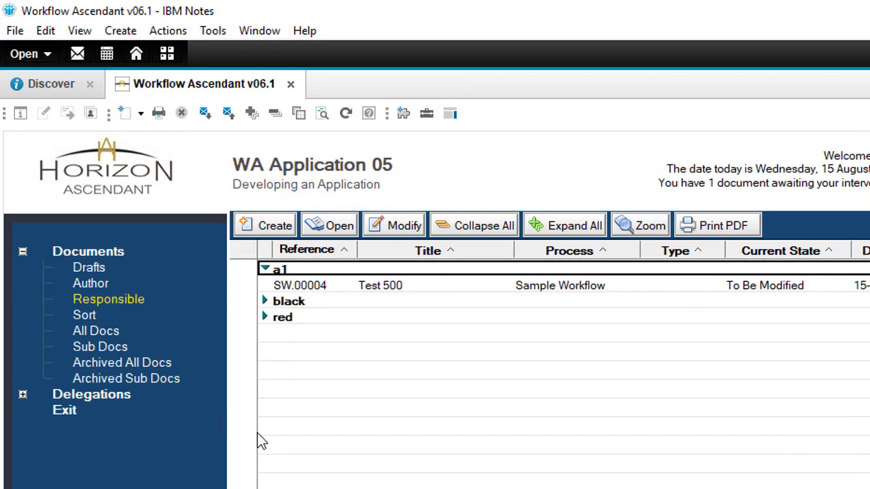
{"action": "double_click", "coordinate": [311, 286]}
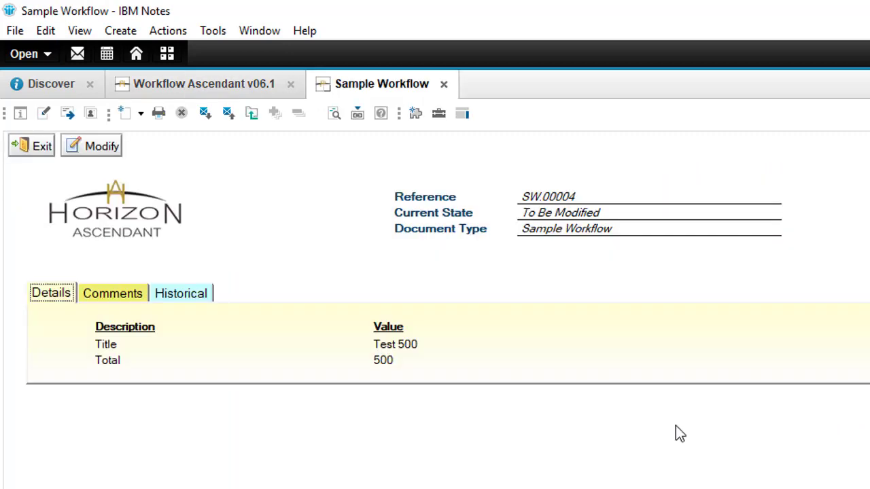
{"action": "left_click", "coordinate": [119, 297]}
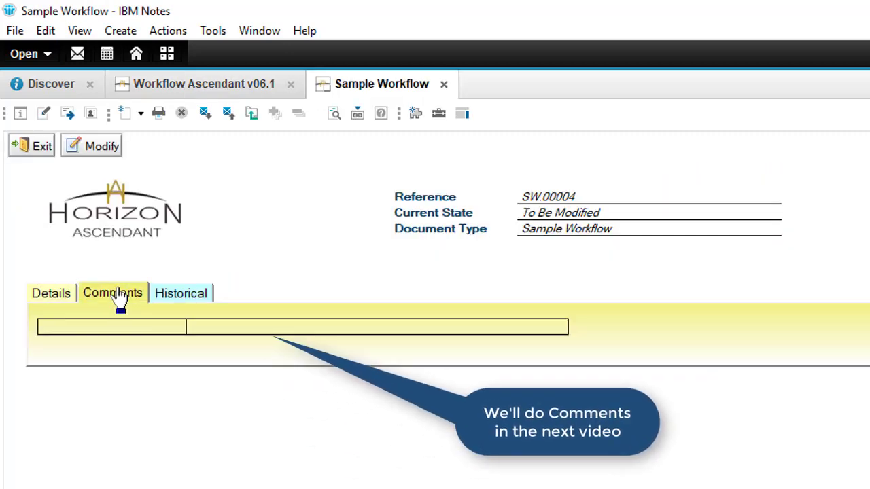
{"action": "left_click", "coordinate": [166, 298]}
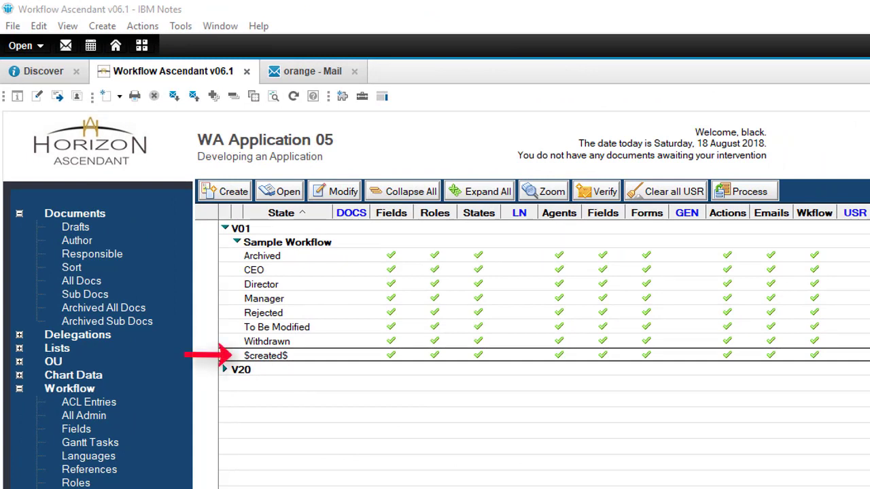
Open the $created$ state for editing and set rule 1's historical type to Text with the description Created (Author).
{"action": "left_click", "coordinate": [335, 192]}
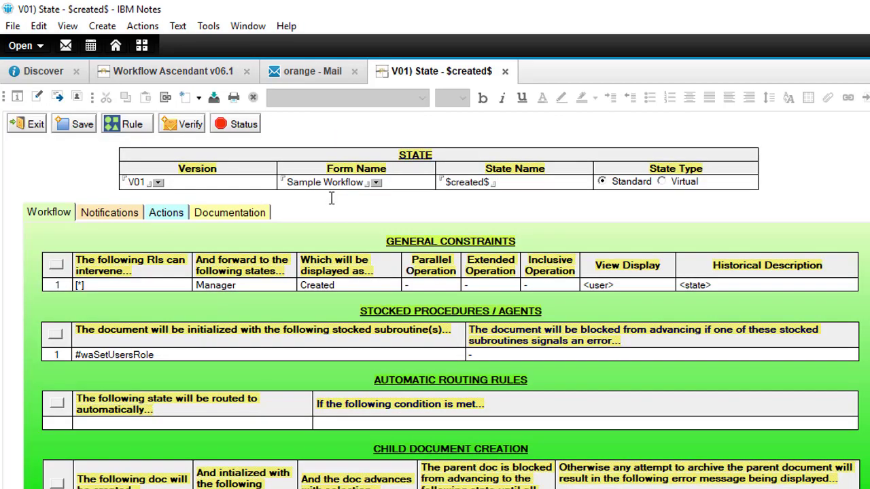
{"action": "left_click", "coordinate": [57, 267]}
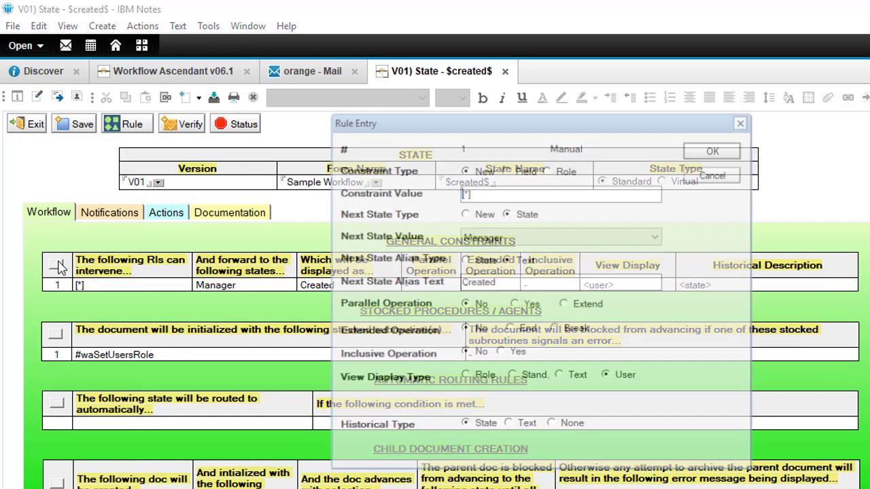
{"action": "left_click", "coordinate": [525, 426]}
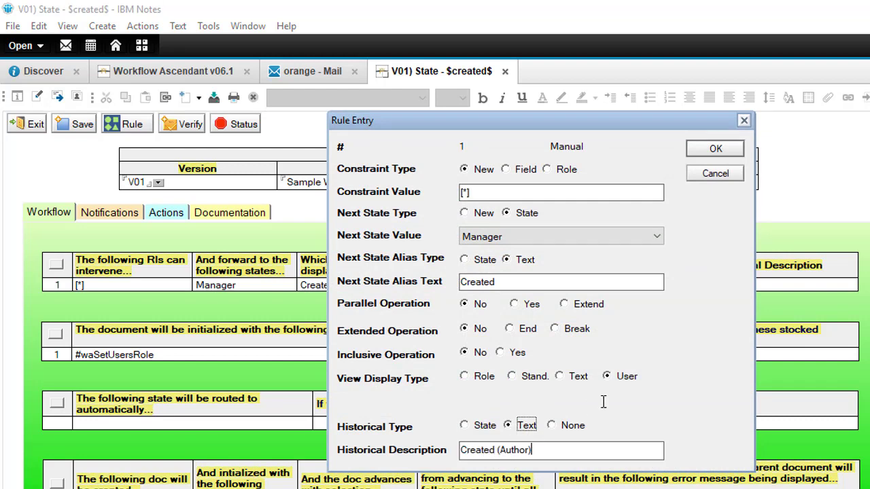
{"action": "left_click", "coordinate": [715, 150]}
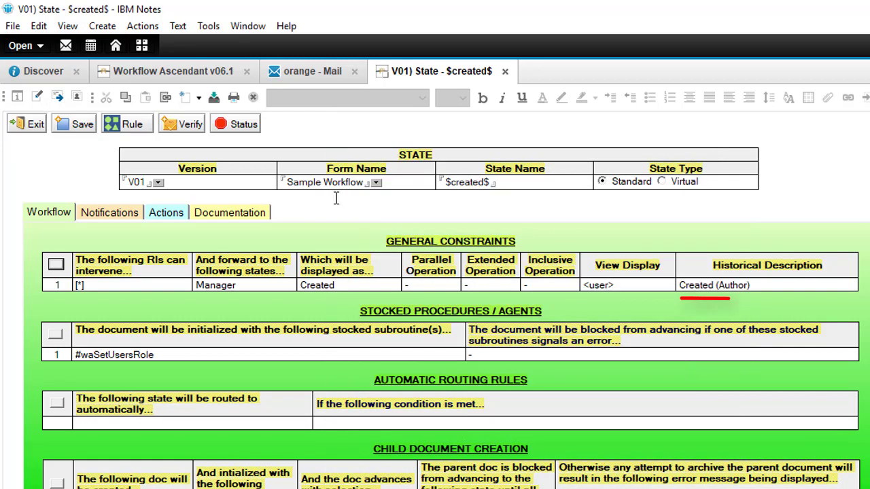
Set the recipient of the $created$ state's email notification rule 1 to *N, and save and close the state.
{"action": "left_click", "coordinate": [109, 214]}
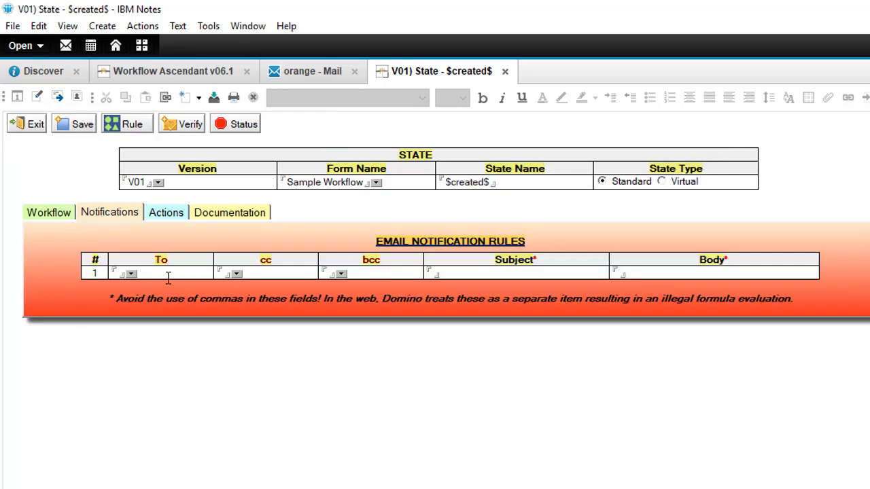
{"action": "type", "text": "*"}
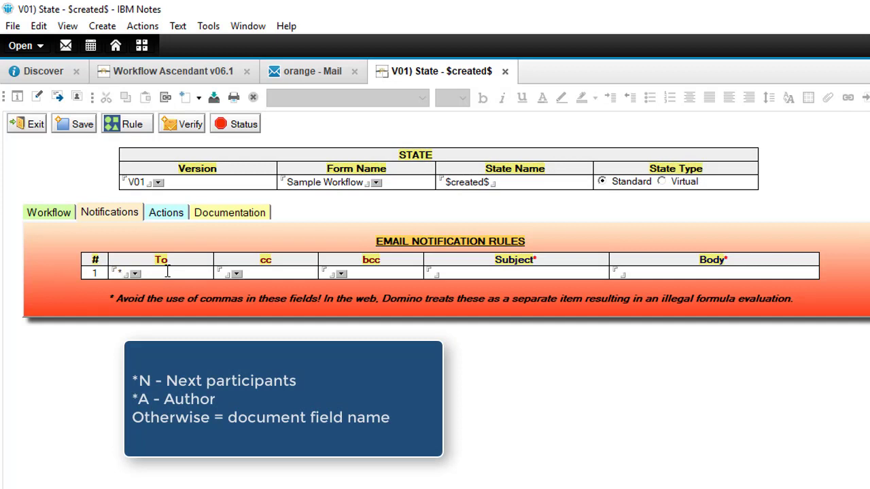
{"action": "type", "text": "N"}
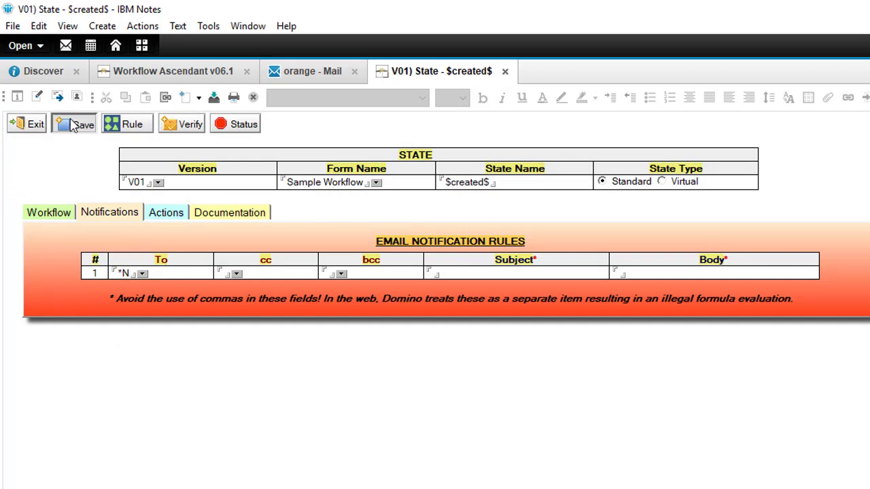
{"action": "left_click", "coordinate": [33, 124]}
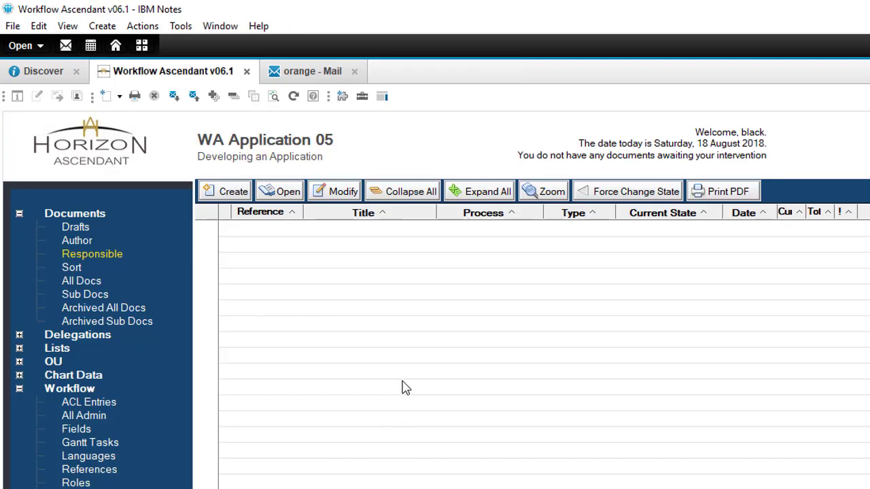
Create a Sample Workflow document with a title beginning with My, and send it on to the next state.
{"action": "left_click", "coordinate": [229, 192]}
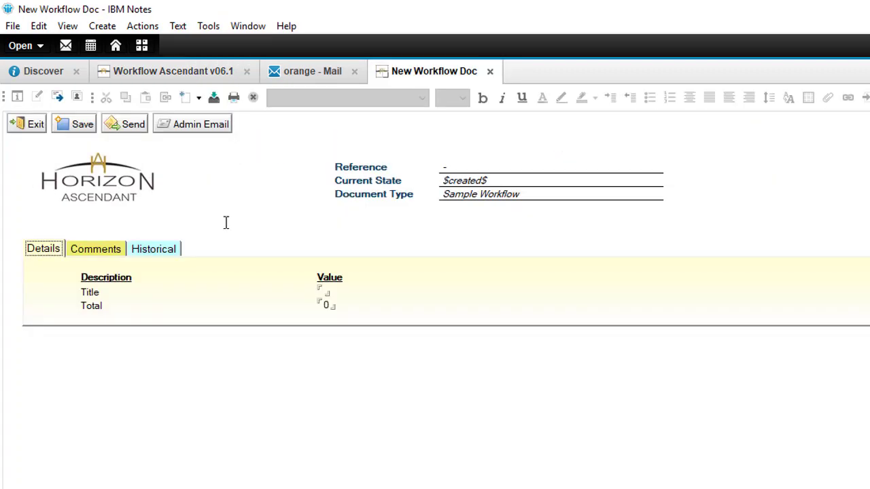
{"action": "left_click", "coordinate": [329, 292]}
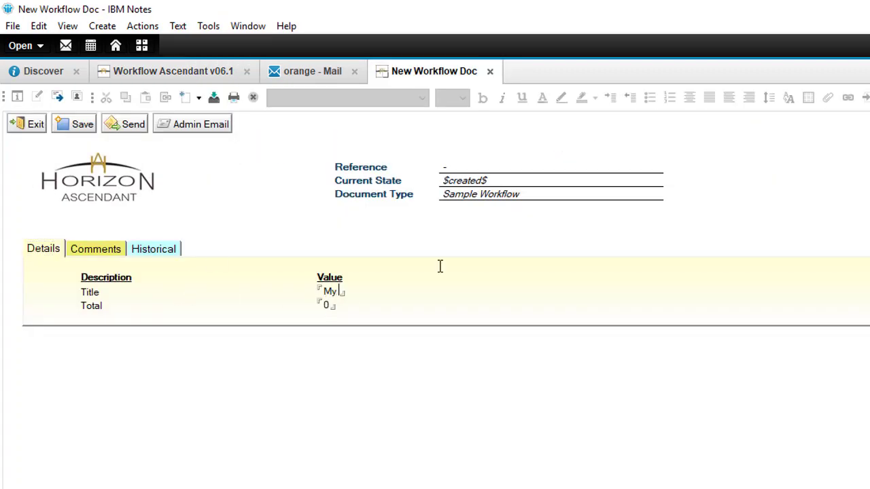
{"action": "left_click", "coordinate": [135, 125]}
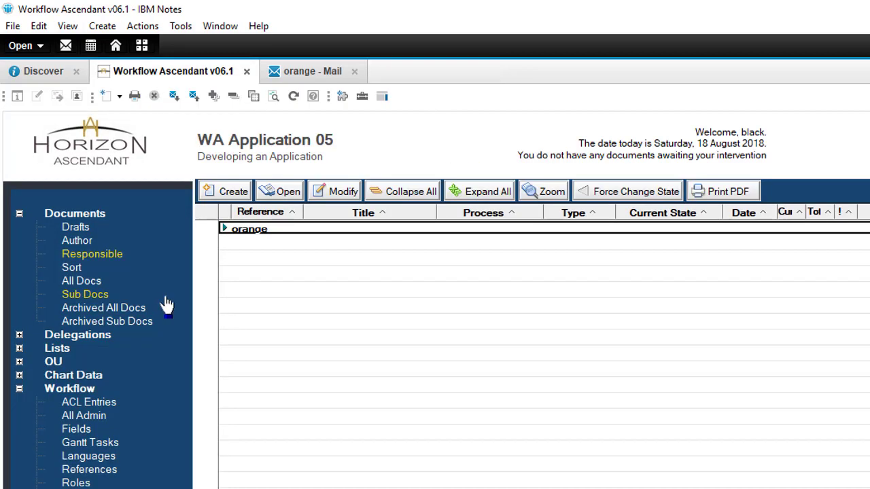
Open the My new test document to examine its history, and open its intervention request email in the inbox.
{"action": "left_click", "coordinate": [224, 229]}
{"action": "double_click", "coordinate": [286, 244]}
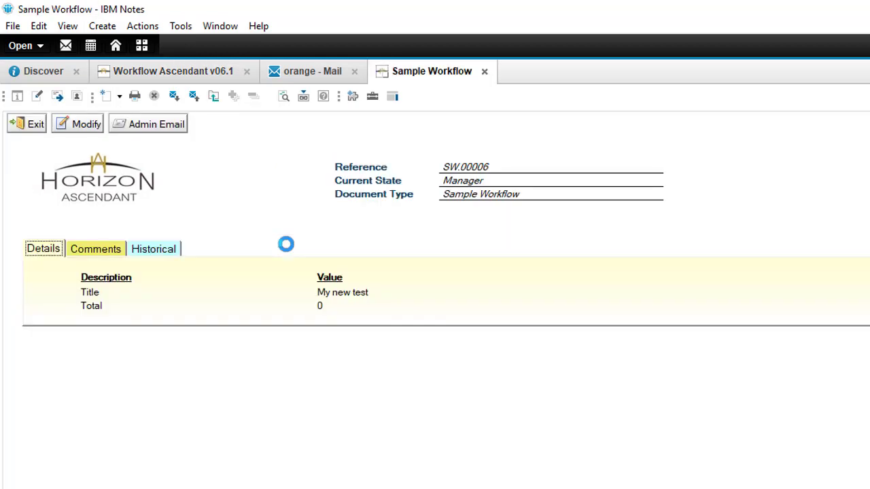
{"action": "left_click", "coordinate": [158, 250]}
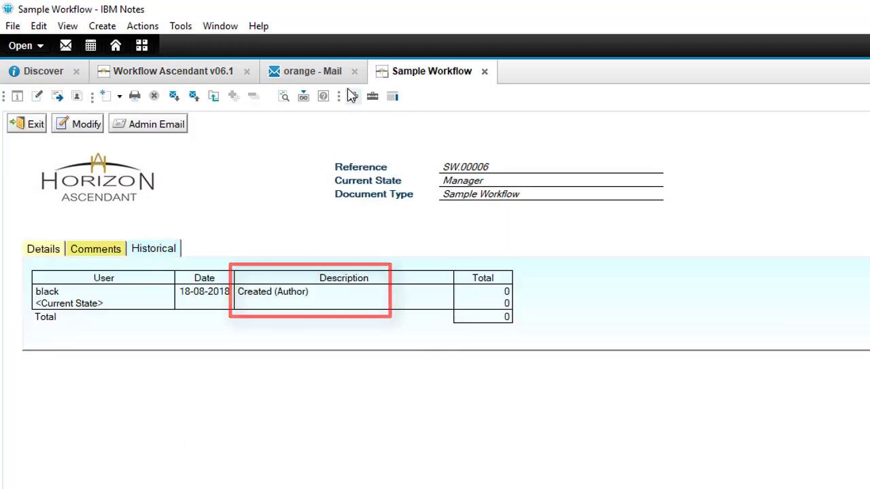
{"action": "left_click", "coordinate": [297, 76]}
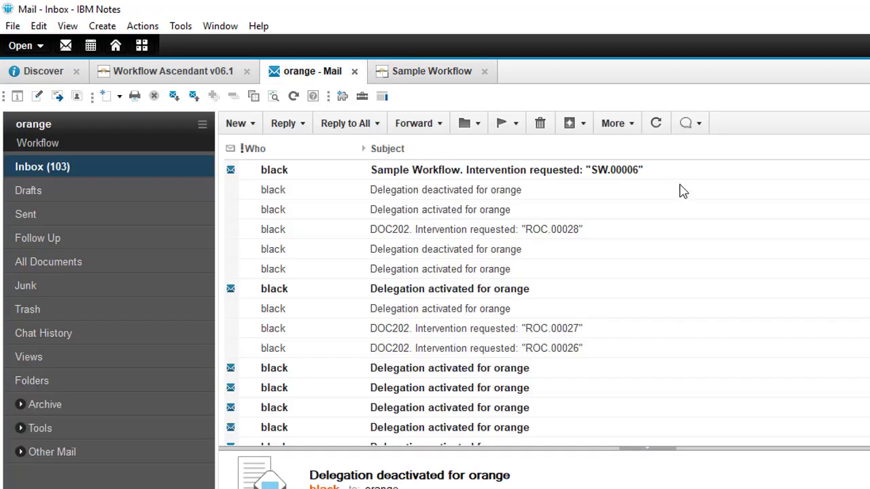
{"action": "double_click", "coordinate": [637, 170]}
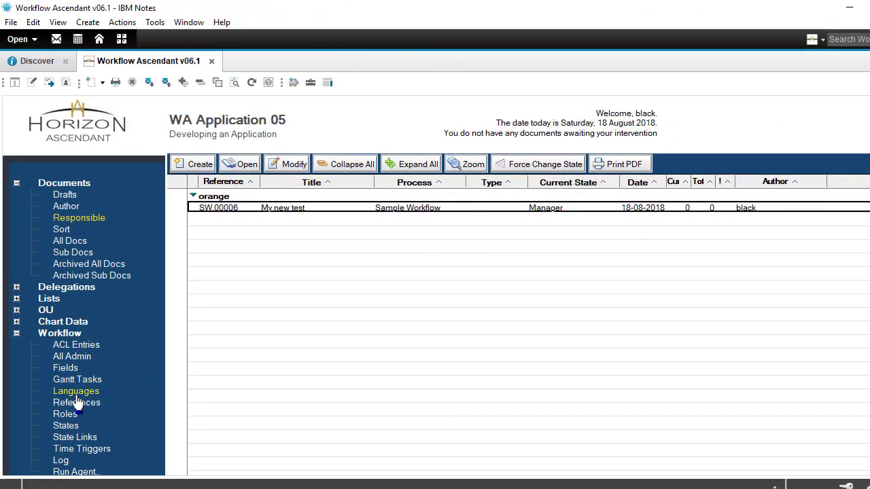
Open the English language profile, examine its state advance notification texts and verify their definitions.
{"action": "left_click", "coordinate": [76, 395]}
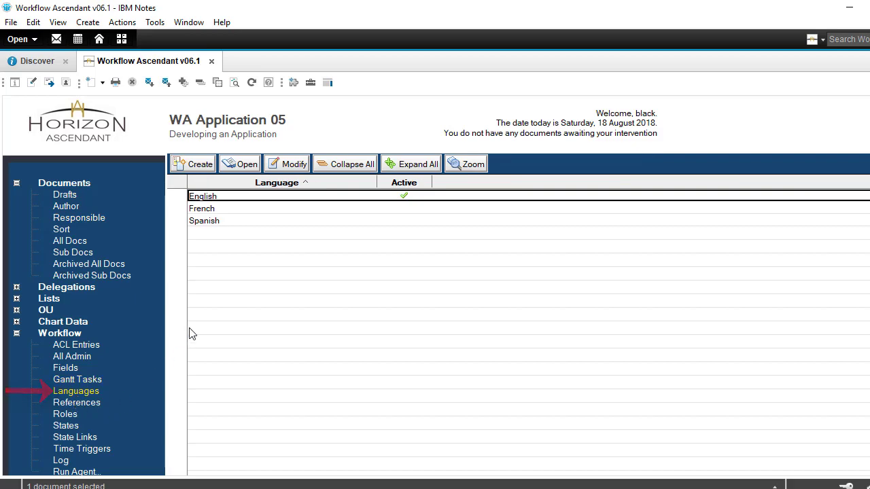
{"action": "double_click", "coordinate": [235, 198]}
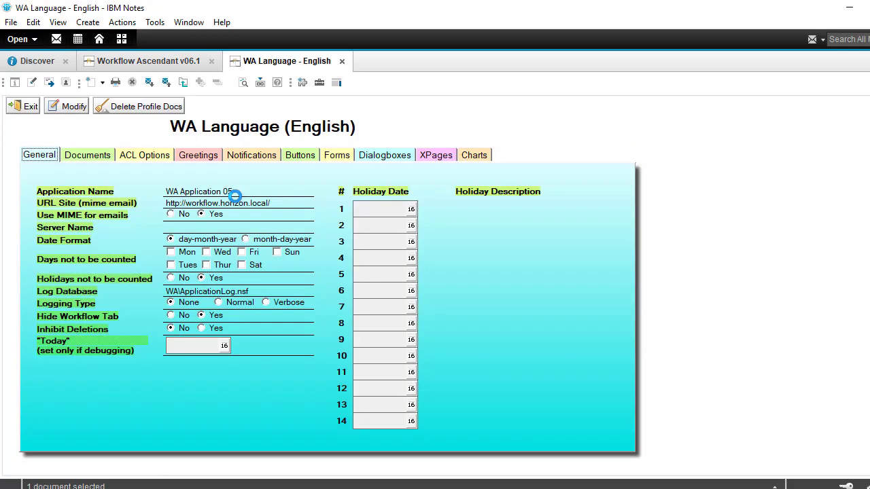
{"action": "left_click", "coordinate": [256, 153]}
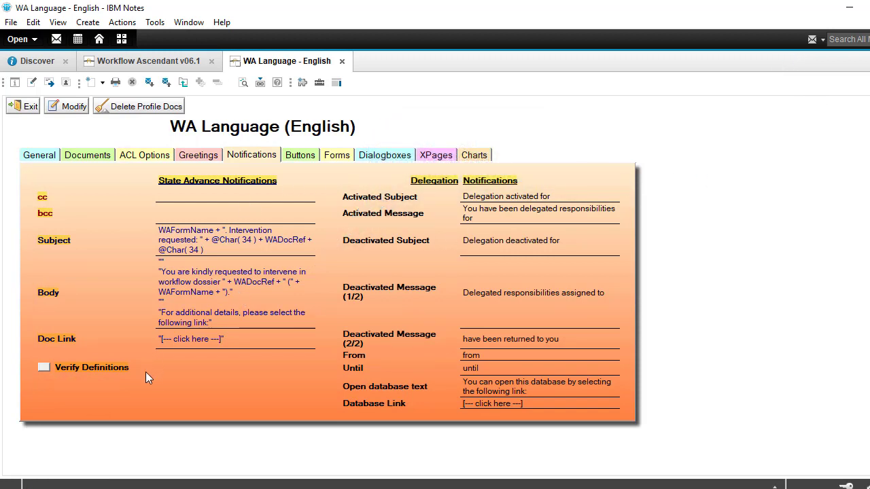
{"action": "left_click", "coordinate": [41, 368]}
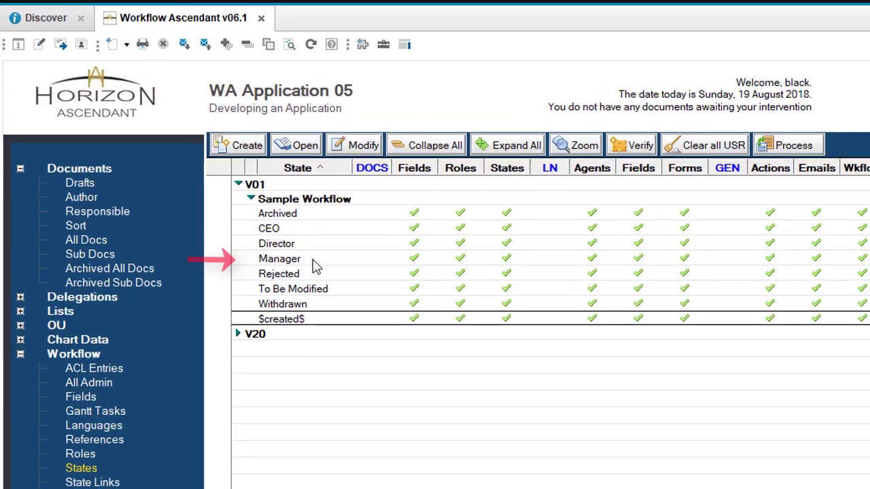
Open the V01 Manager state for editing and set rule 1's historical type to Text with the description To be modified (Manager).
{"action": "double_click", "coordinate": [313, 260]}
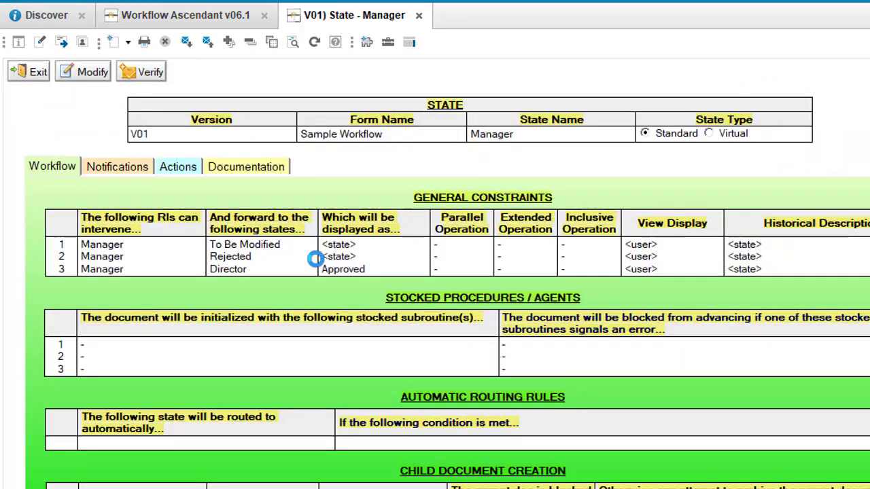
{"action": "left_click", "coordinate": [79, 72]}
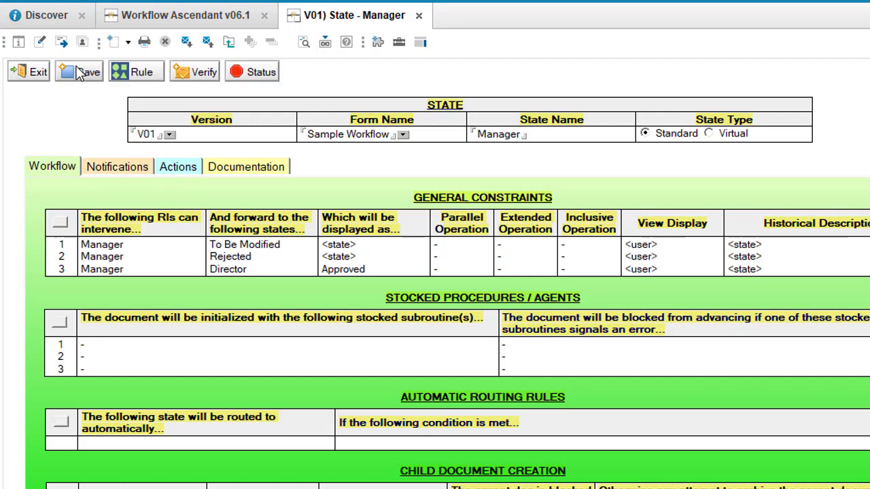
{"action": "left_click", "coordinate": [61, 224]}
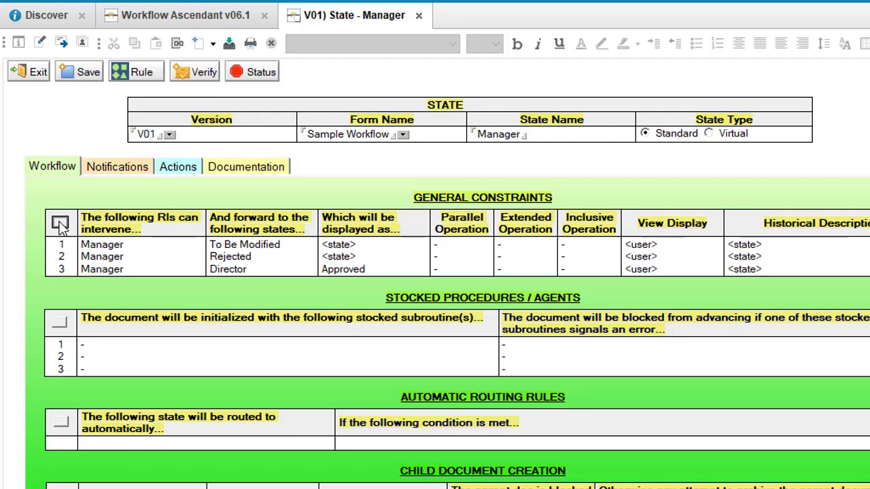
{"action": "left_click", "coordinate": [746, 108]}
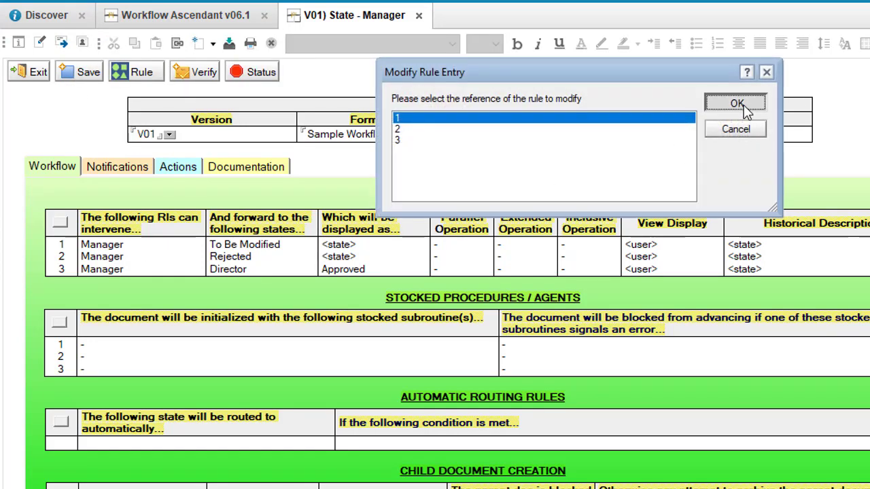
{"action": "left_click", "coordinate": [546, 395]}
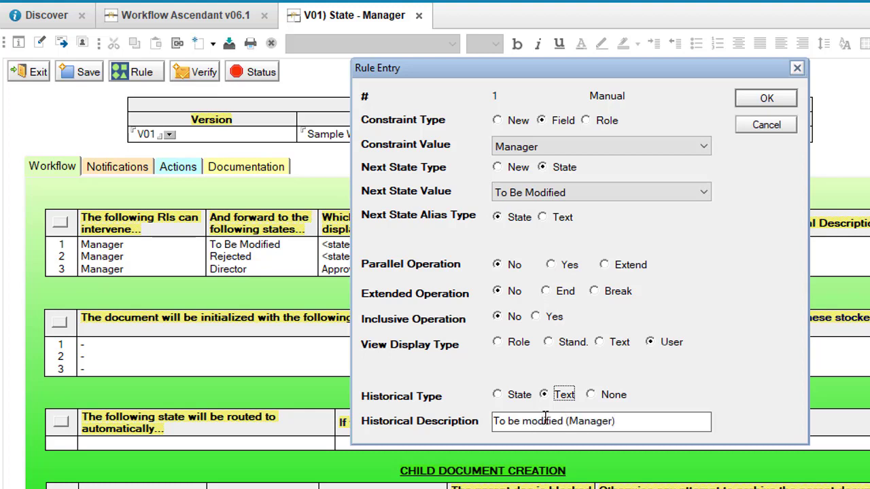
{"action": "left_click", "coordinate": [765, 96]}
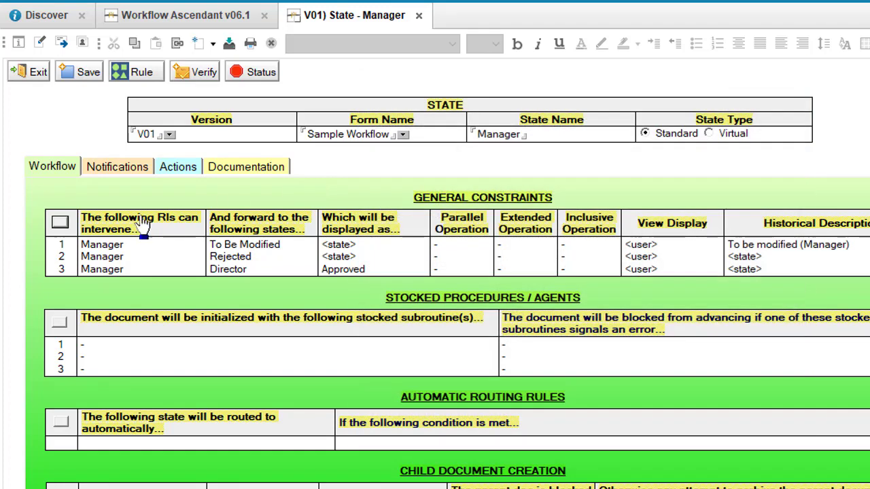
Set the Manager state's rule 2 historical type to Text with the description Rejected (Manager).
{"action": "left_click", "coordinate": [59, 220]}
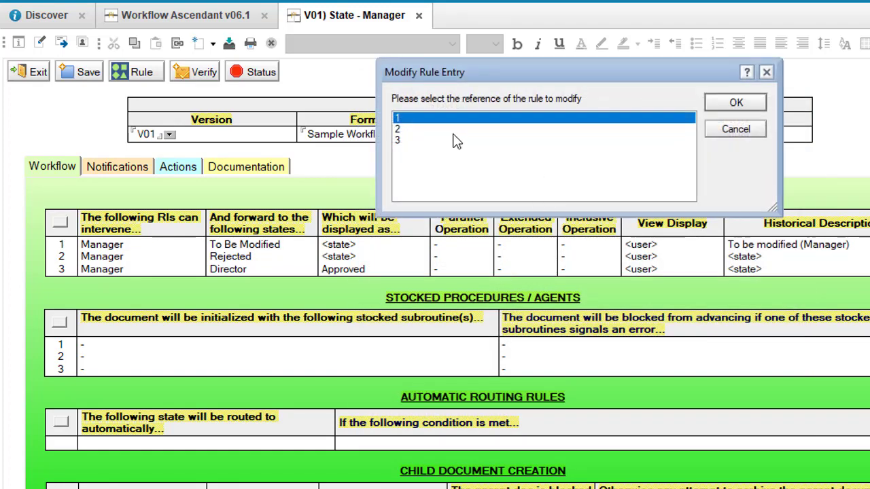
{"action": "double_click", "coordinate": [452, 130]}
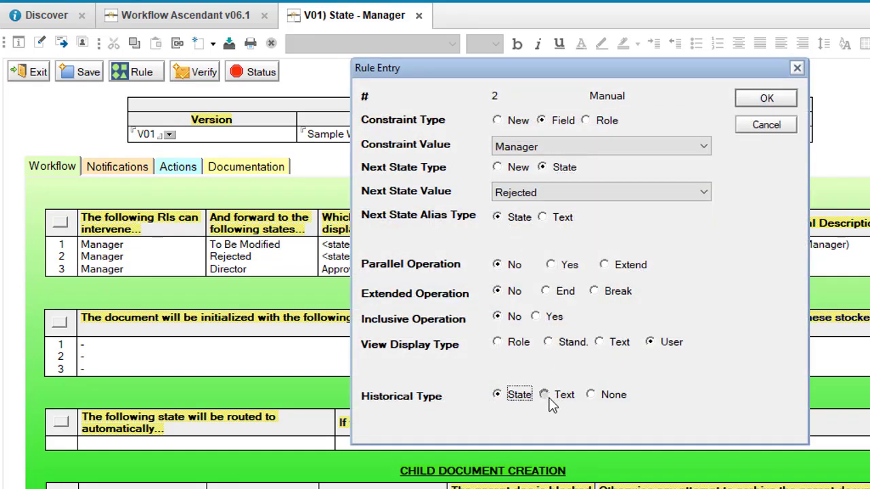
{"action": "left_click", "coordinate": [563, 395]}
{"action": "type", "text": "Rejected (Manager"}
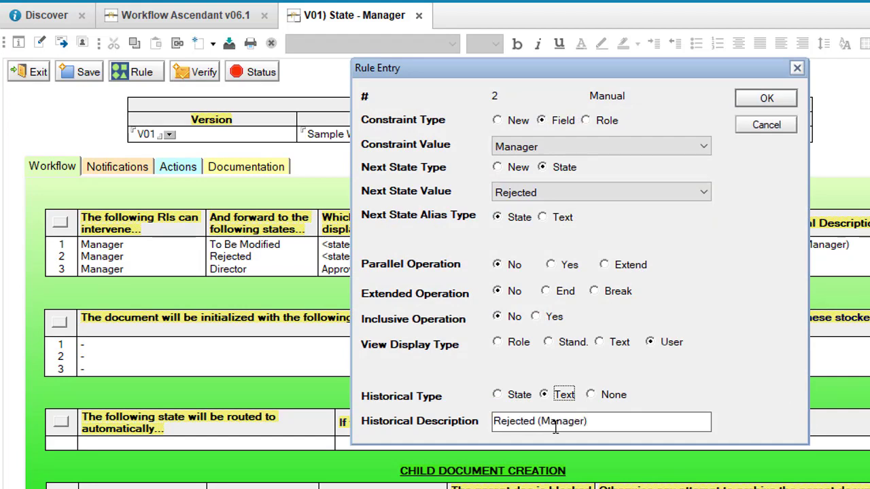
{"action": "left_click", "coordinate": [788, 103]}
Set the Manager state's rule 3 historical type to Text with the description Approved (Manager).
{"action": "left_click", "coordinate": [62, 222]}
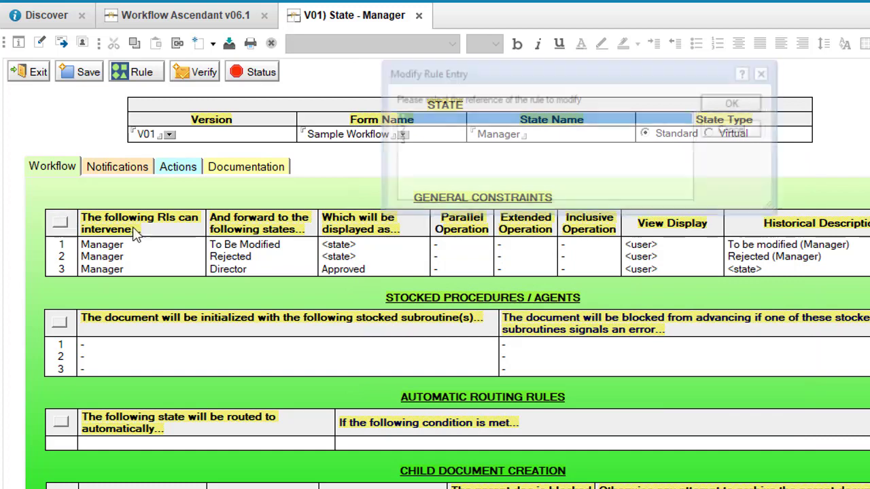
{"action": "double_click", "coordinate": [400, 150]}
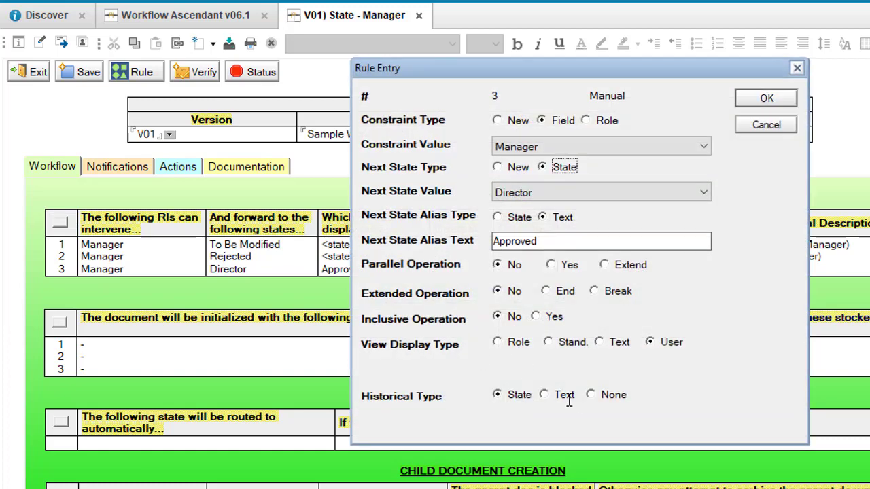
{"action": "left_click", "coordinate": [565, 397]}
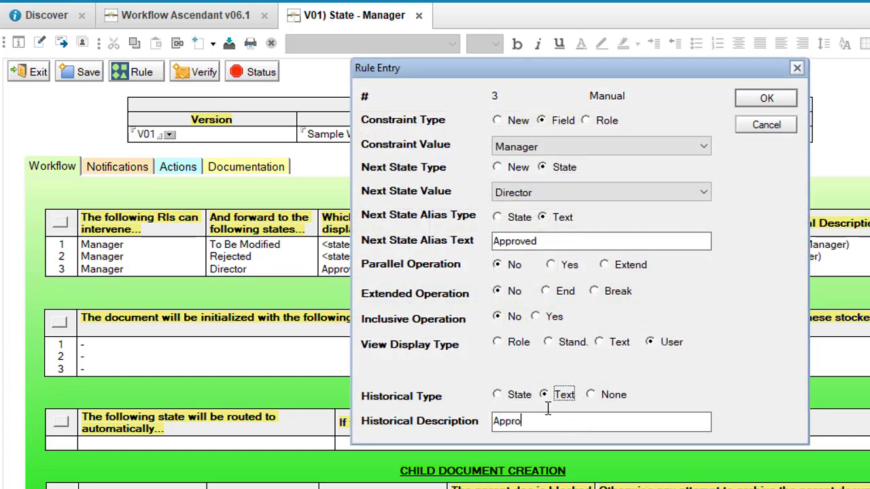
{"action": "type", "text": "Approved (Manager)"}
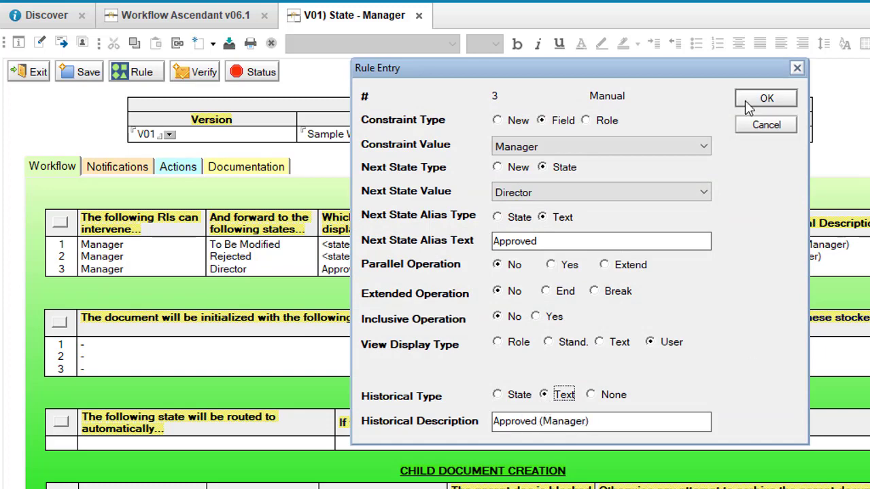
{"action": "left_click", "coordinate": [766, 98]}
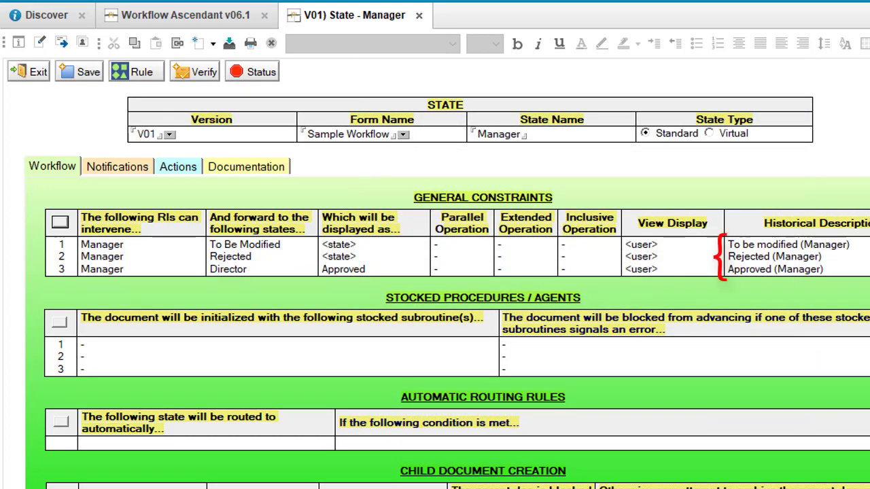
Set the Manager state's email notification recipients to *N for rule 1, *A for rule 2 and *N for rule 3.
{"action": "left_click", "coordinate": [132, 170]}
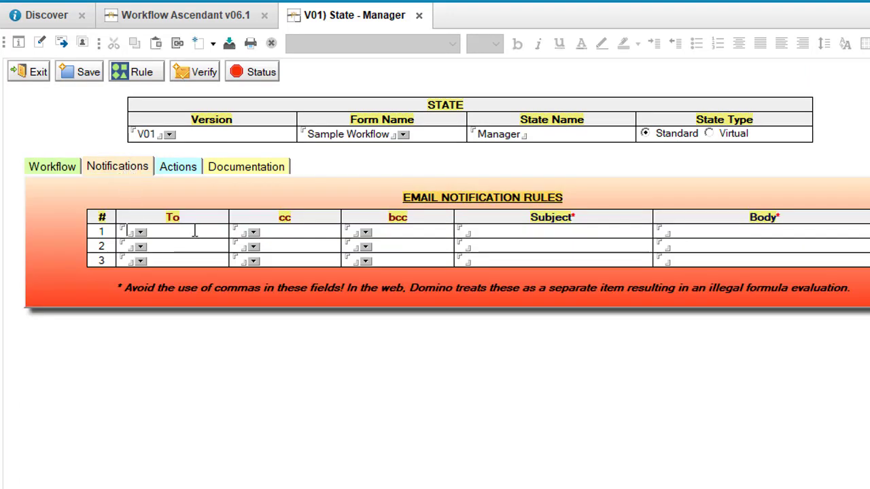
{"action": "type", "text": "*N"}
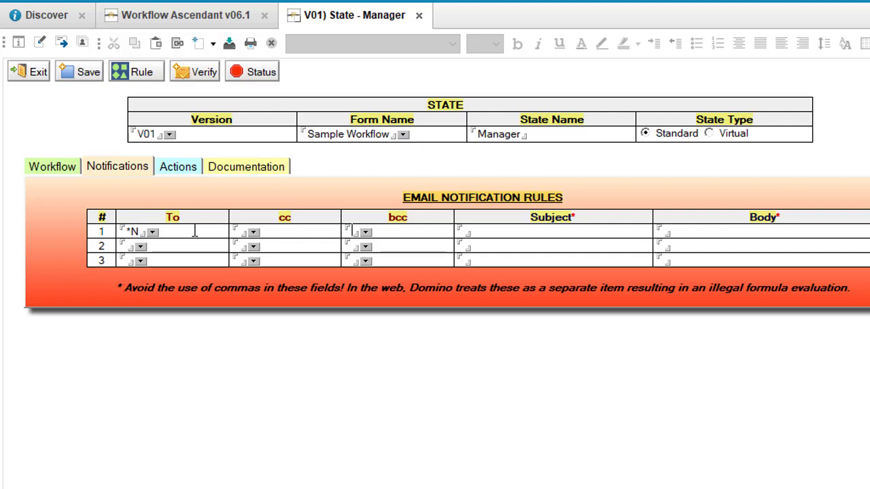
{"action": "key", "text": "Down"}
{"action": "type", "text": "*"}
{"action": "type", "text": "A"}
{"action": "type", "text": "*N"}
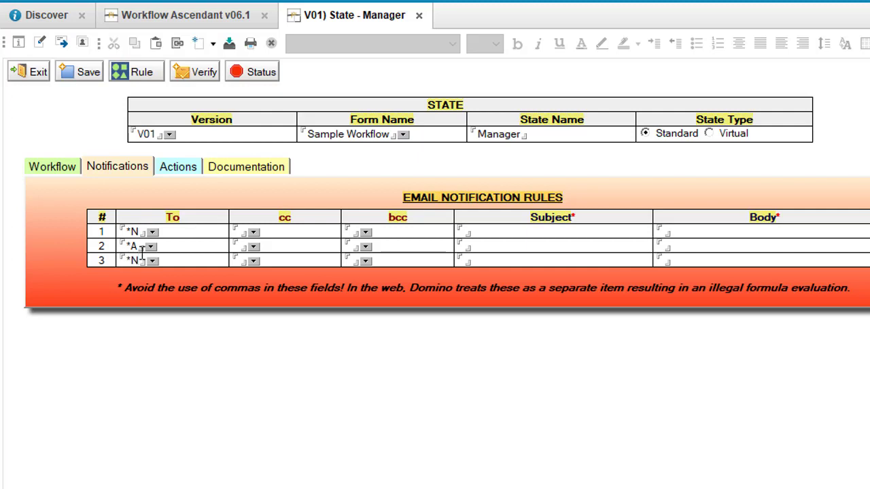
Open the GENERIC state of Example English under V20 and show its email notification rules.
{"action": "left_click", "coordinate": [175, 16]}
{"action": "left_click", "coordinate": [241, 335]}
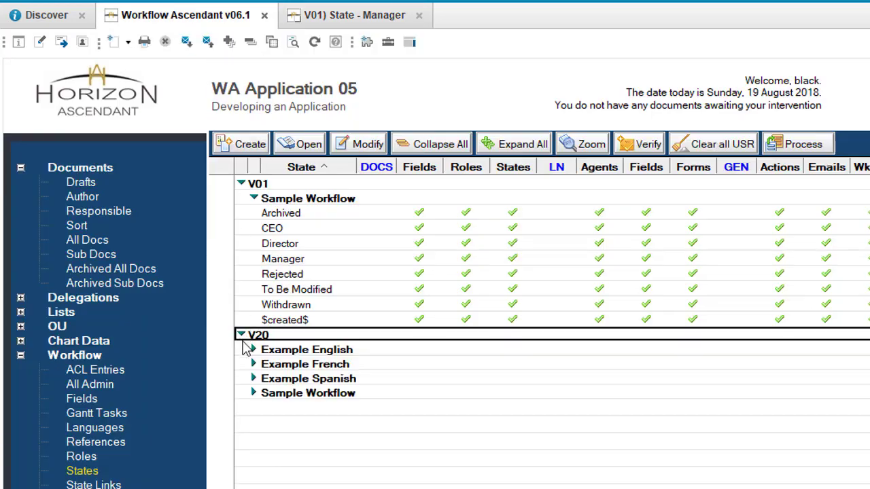
{"action": "left_click", "coordinate": [254, 349]}
{"action": "double_click", "coordinate": [283, 378]}
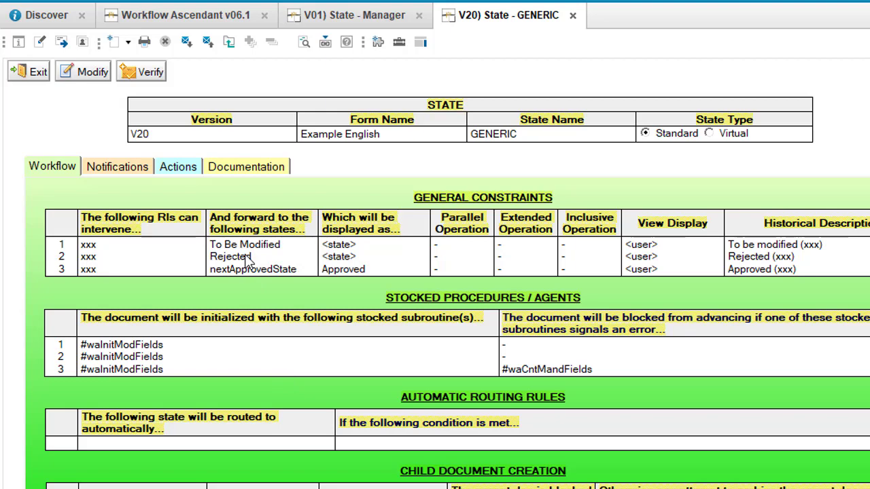
{"action": "left_click", "coordinate": [135, 170]}
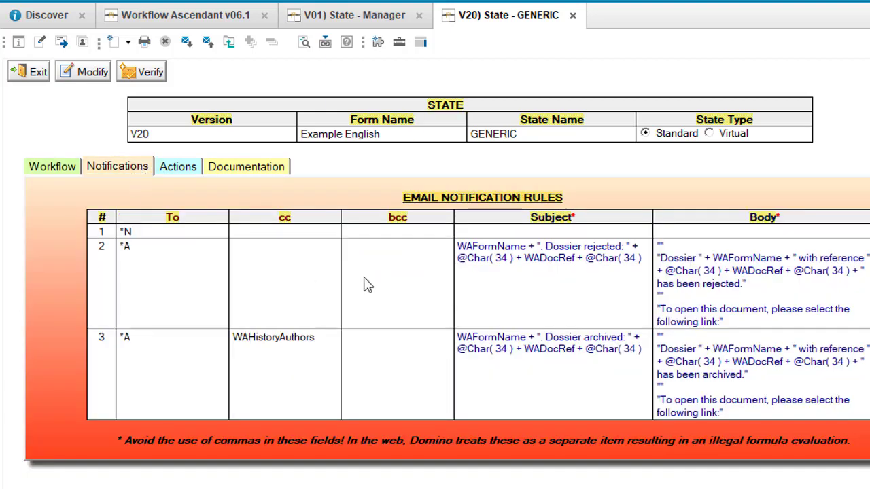
Copy the Dossier rejected subject formula from the GENERIC state's notification rule 2 into the Manager state's rule 2 subject.
{"action": "left_click_drag", "start_coordinate": [457, 247], "coordinate": [648, 260]}
{"action": "key", "text": "ctrl+c"}
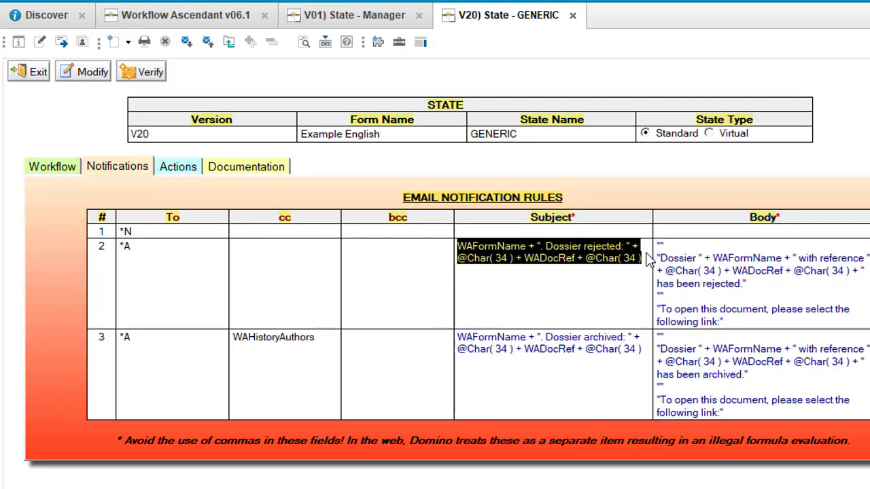
{"action": "left_click", "coordinate": [432, 24]}
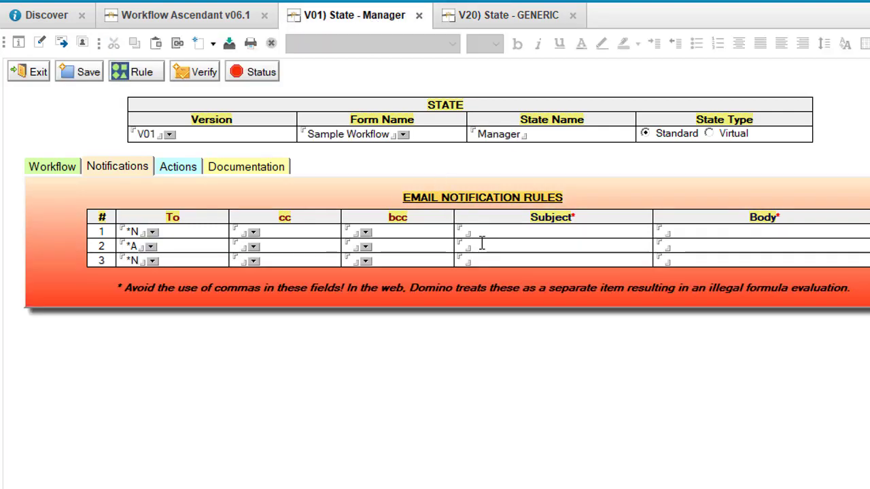
{"action": "left_click", "coordinate": [481, 244]}
{"action": "key", "text": "ctrl+v"}
Copy the rejection body text from the GENERIC state's notification rule 2 into the Manager state's rule 2 body.
{"action": "left_click", "coordinate": [452, 15]}
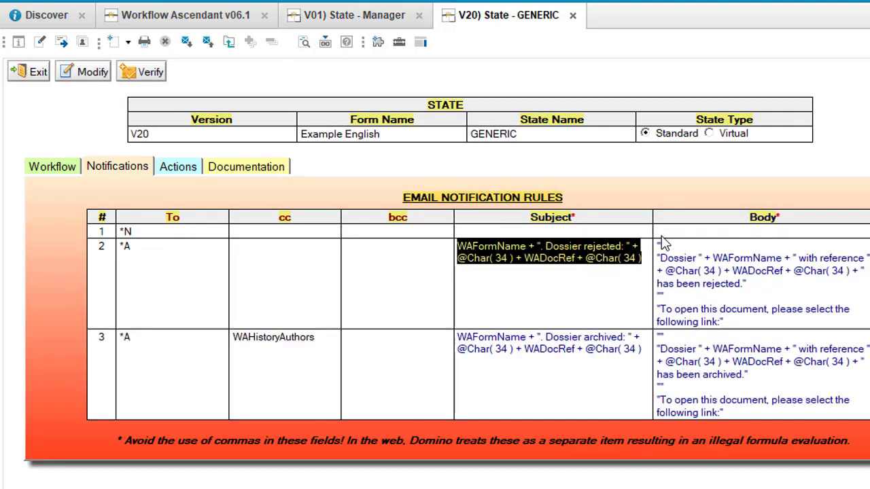
{"action": "left_click_drag", "start_coordinate": [658, 242], "coordinate": [751, 324]}
{"action": "key", "text": "ctrl+c"}
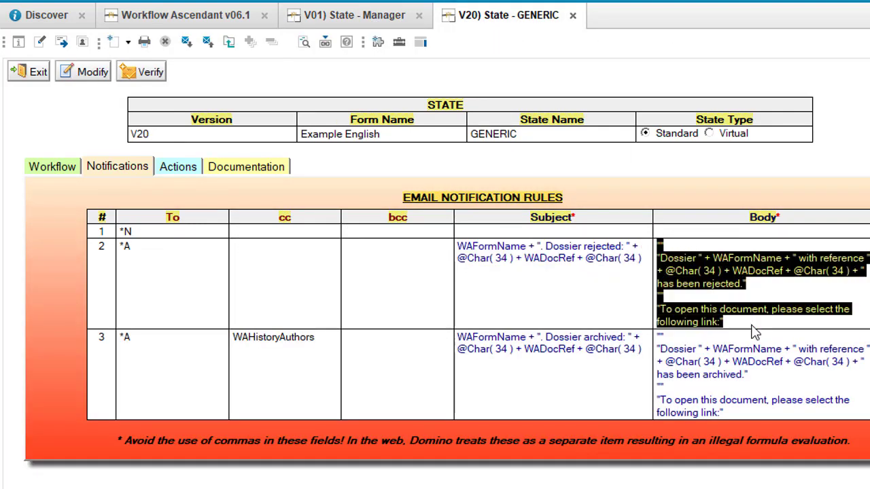
{"action": "left_click", "coordinate": [333, 20]}
{"action": "key", "text": "ctrl+v"}
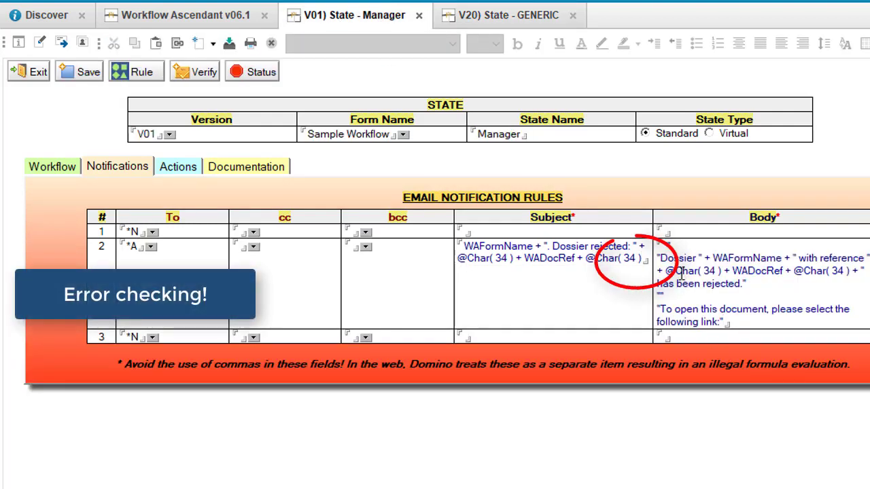
Test the error checking by verifying the state with a stray x ending rule 2's subject formula, and remove the x.
{"action": "left_click", "coordinate": [649, 259]}
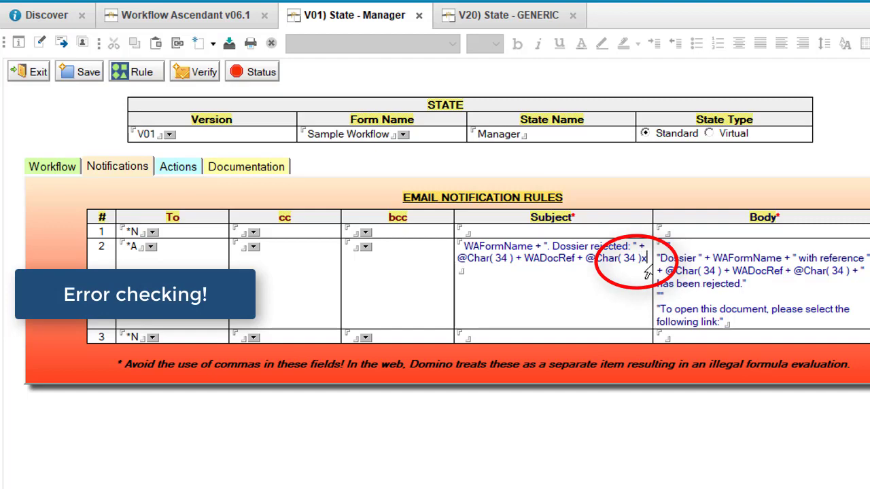
{"action": "left_click", "coordinate": [193, 72]}
{"action": "key", "text": "Return"}
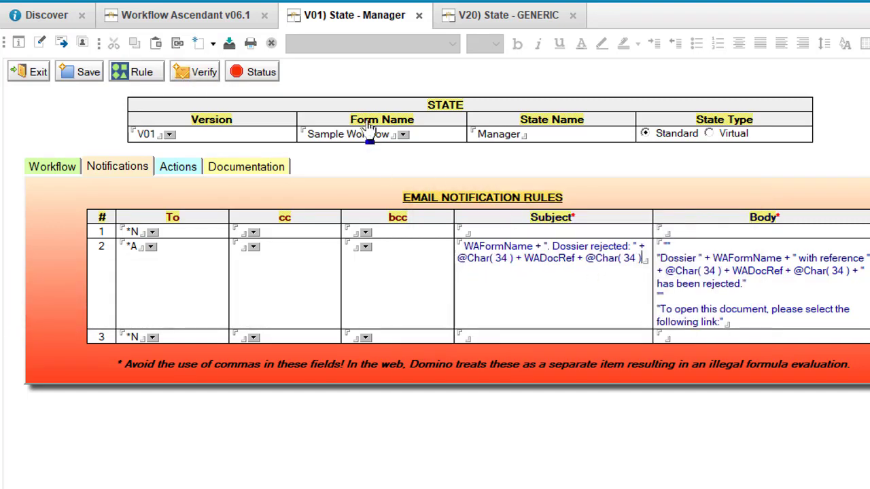
Verify the Manager state without the stray x and exit the open Manager and GENERIC state documents.
{"action": "left_click", "coordinate": [187, 72]}
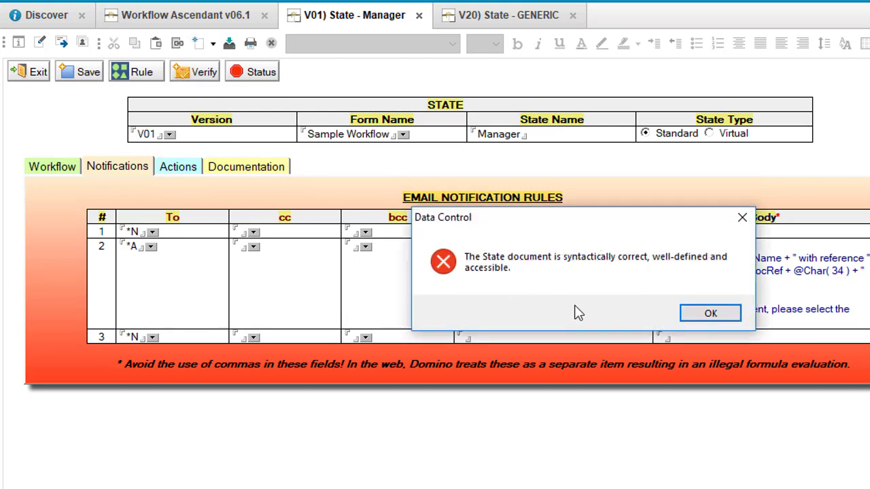
{"action": "left_click", "coordinate": [709, 313]}
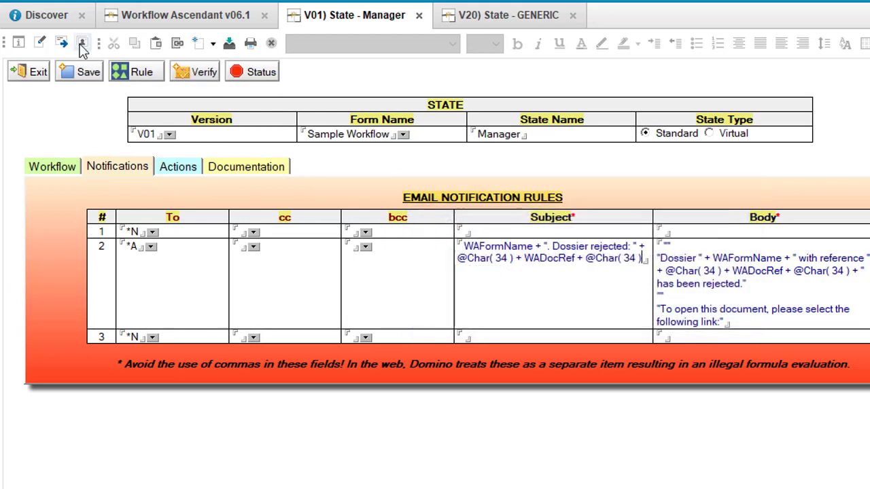
{"action": "left_click", "coordinate": [38, 74]}
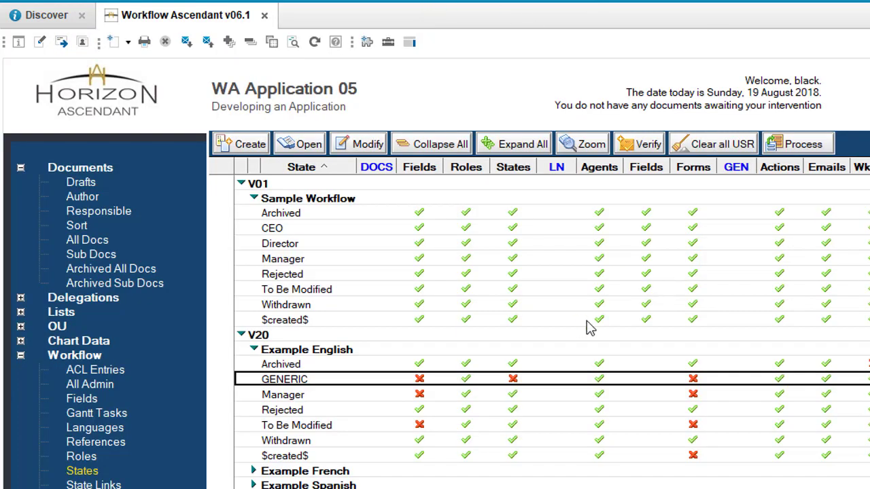
{"action": "left_click", "coordinate": [448, 337]}
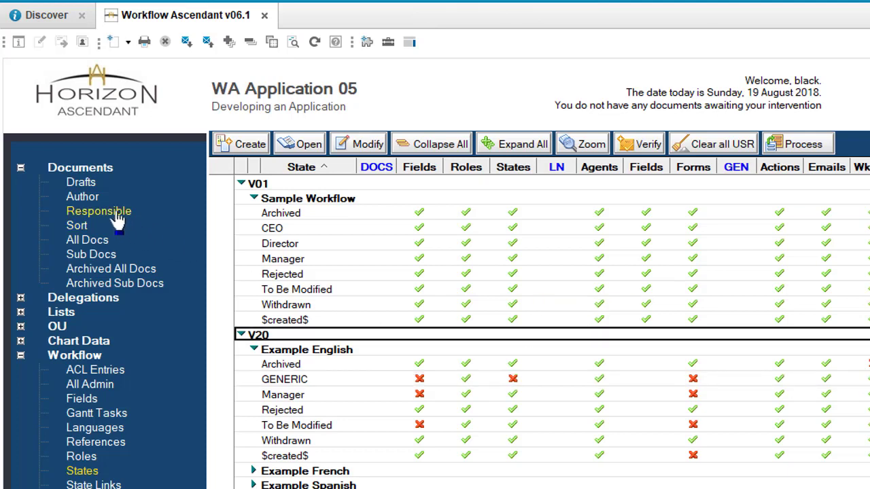
Create a new Sample Workflow document titled Last test from the Responsible view and send it into the workflow.
{"action": "left_click", "coordinate": [117, 216]}
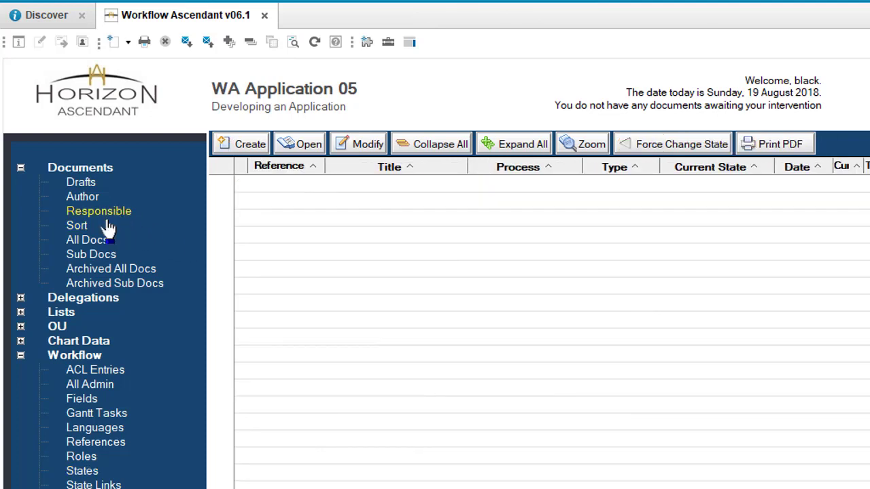
{"action": "left_click", "coordinate": [241, 144]}
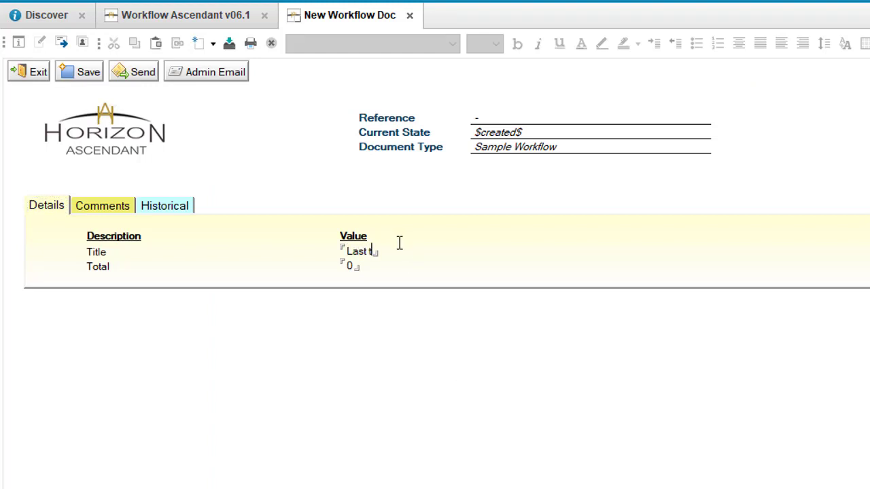
{"action": "left_click", "coordinate": [130, 78]}
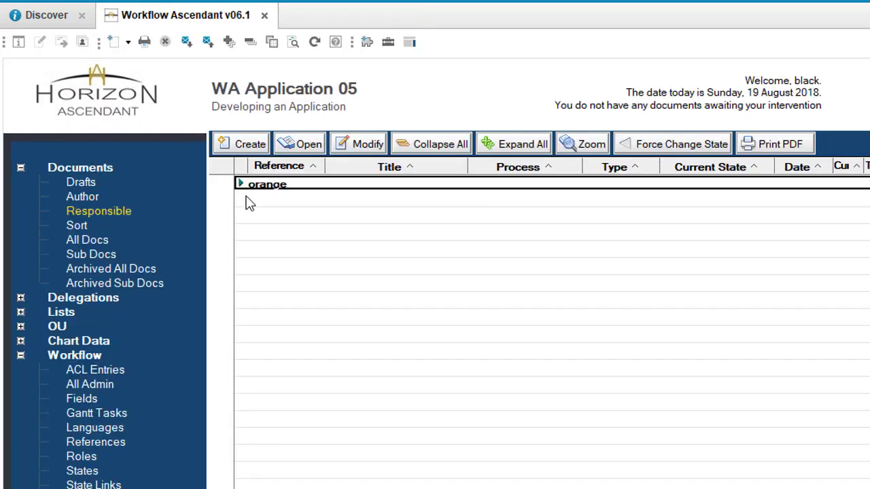
Open the Last test document for modification and send it on with Rejected as its next state.
{"action": "left_click", "coordinate": [241, 188]}
{"action": "left_click", "coordinate": [285, 201]}
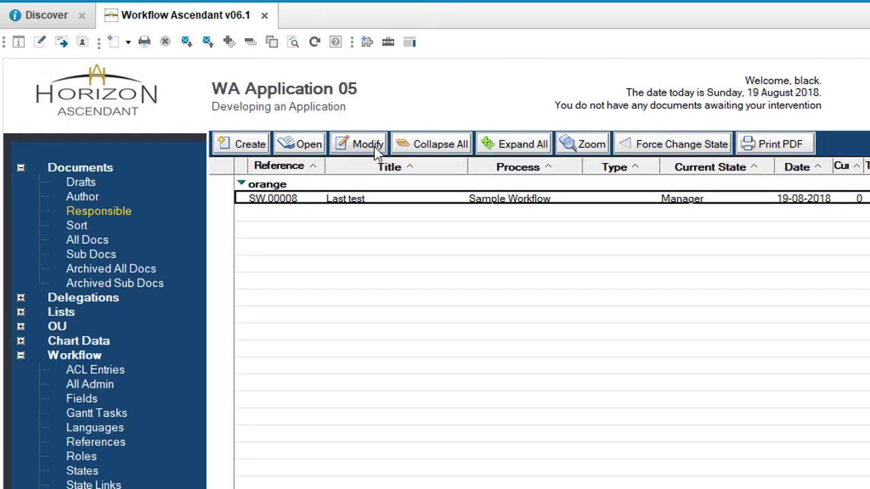
{"action": "left_click", "coordinate": [367, 144]}
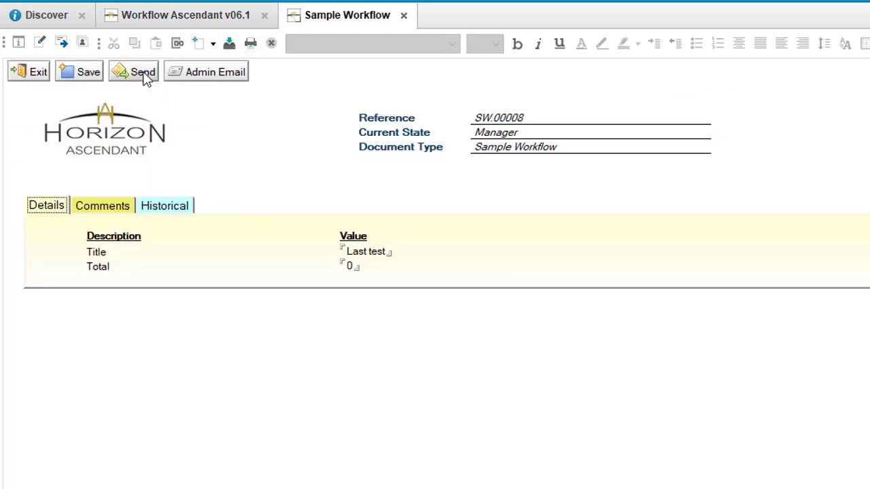
{"action": "left_click", "coordinate": [135, 73]}
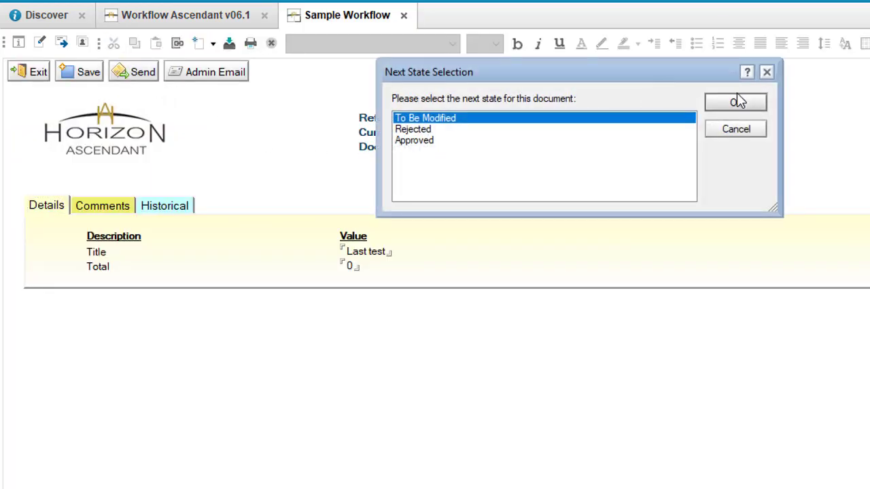
{"action": "left_click", "coordinate": [413, 131]}
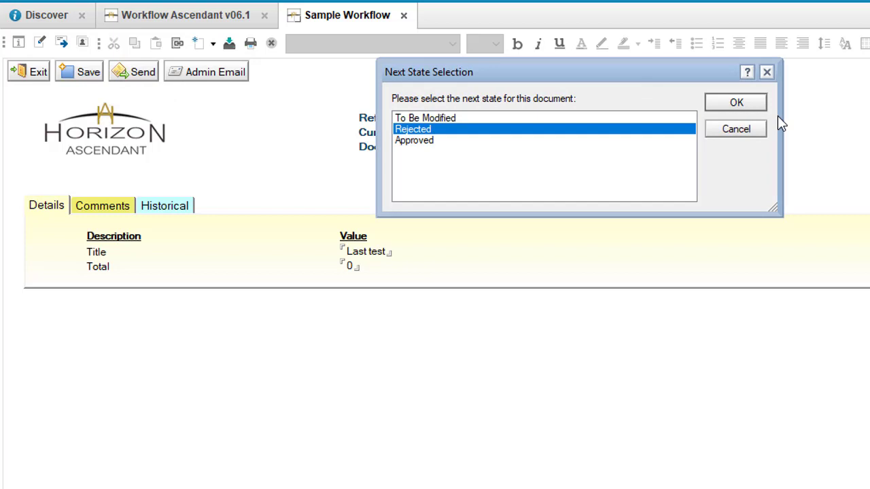
{"action": "left_click", "coordinate": [741, 111]}
Examine the archived Last test document's history and read its Dossier rejected notification in the mail inbox.
{"action": "left_click", "coordinate": [139, 269]}
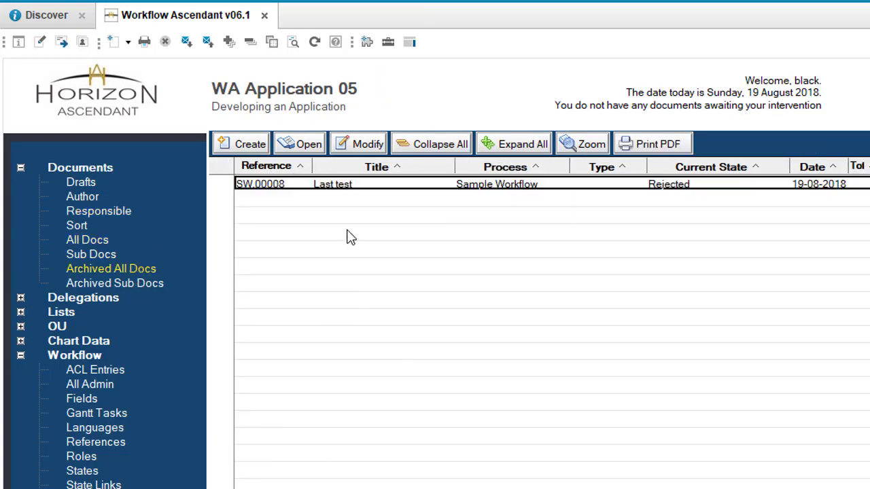
{"action": "double_click", "coordinate": [339, 185]}
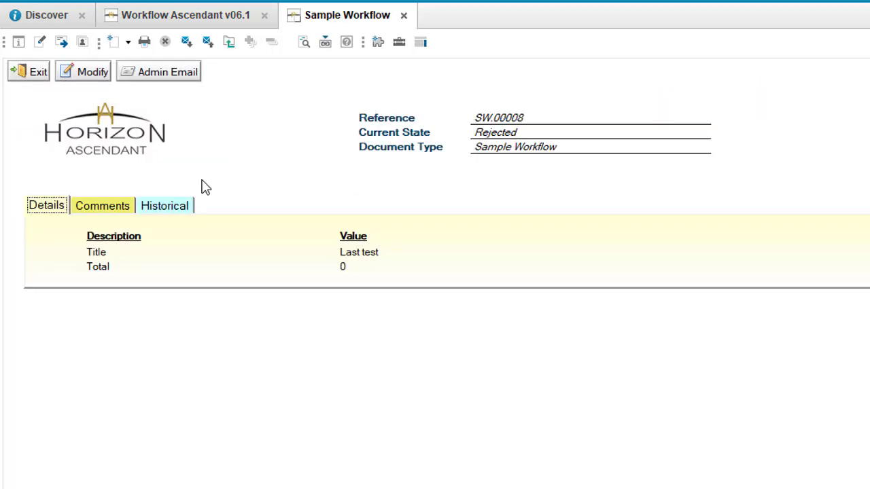
{"action": "left_click", "coordinate": [163, 211]}
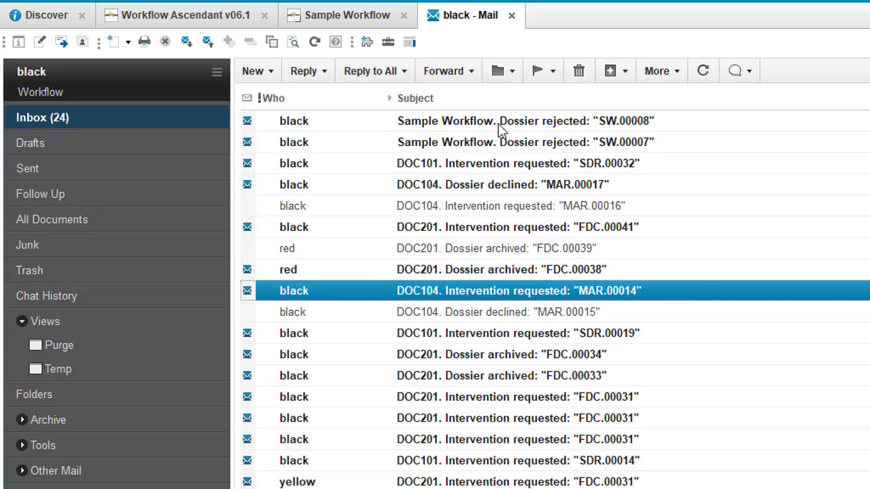
{"action": "double_click", "coordinate": [499, 126]}
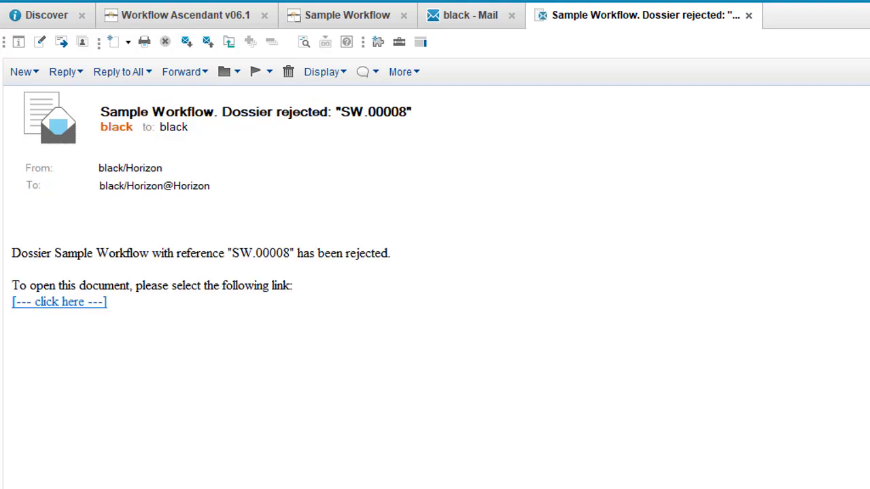